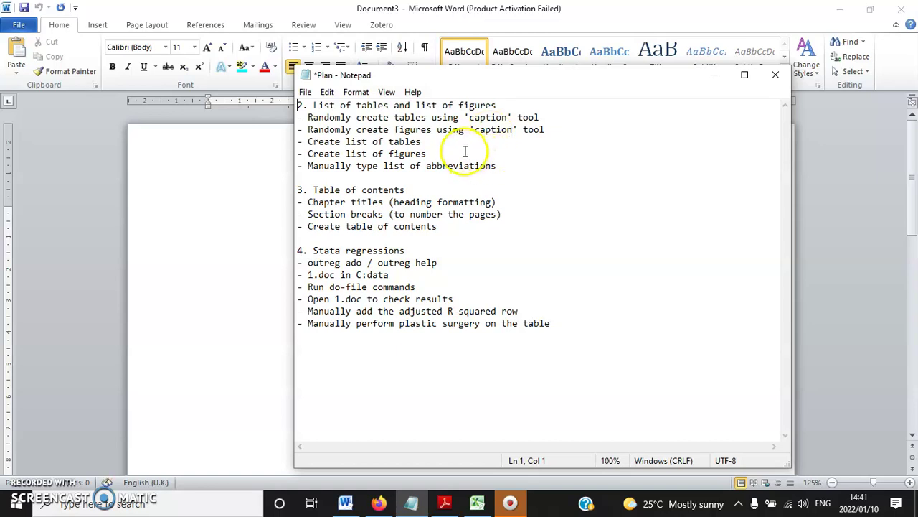
{"action": "left_click_drag", "start_coordinate": [426, 154], "coordinate": [287, 137]}
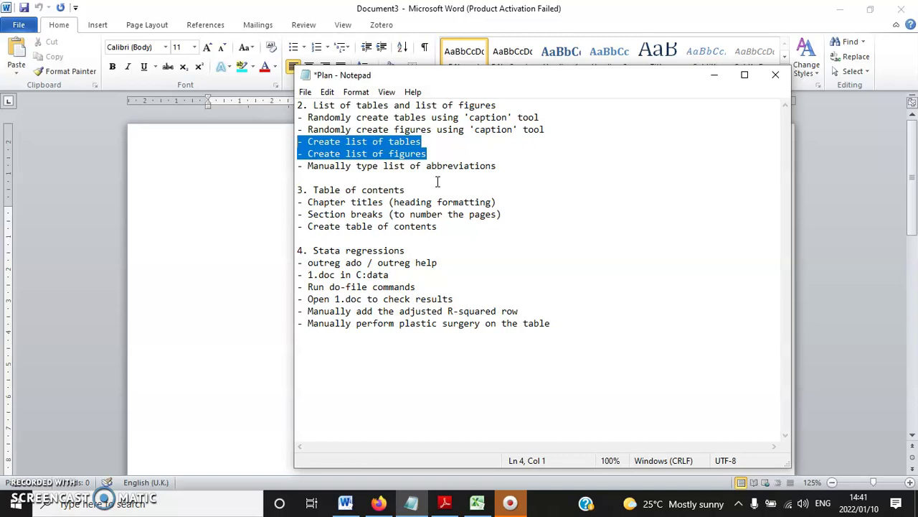
{"action": "left_click", "coordinate": [300, 173]}
{"action": "left_click_drag", "start_coordinate": [295, 173], "coordinate": [292, 160]}
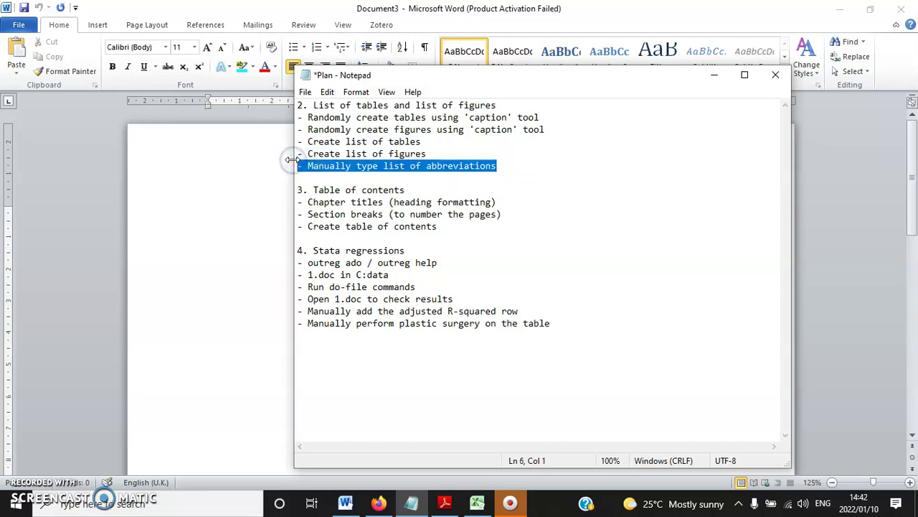
- Switch to the blank Word document and add the centred title "TABLE OF CONTENTS" on the first line
{"action": "left_click", "coordinate": [248, 220]}
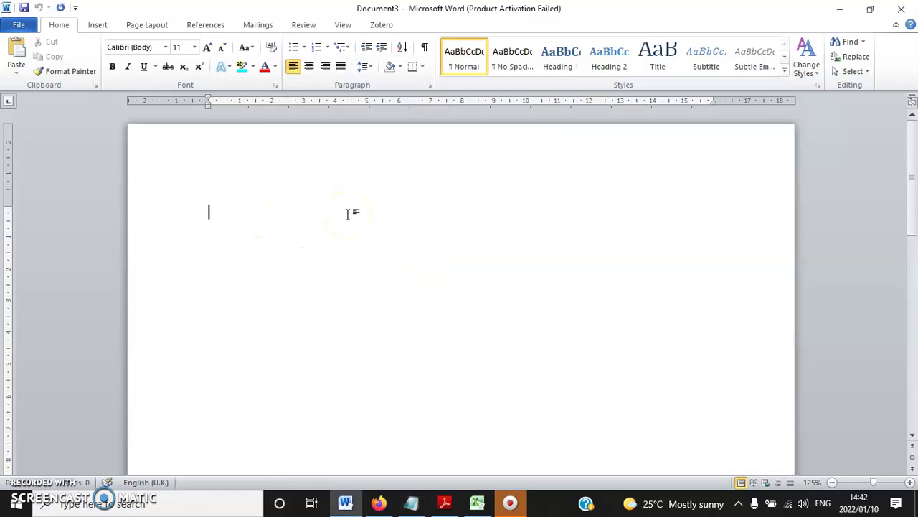
{"action": "left_click", "coordinate": [308, 66]}
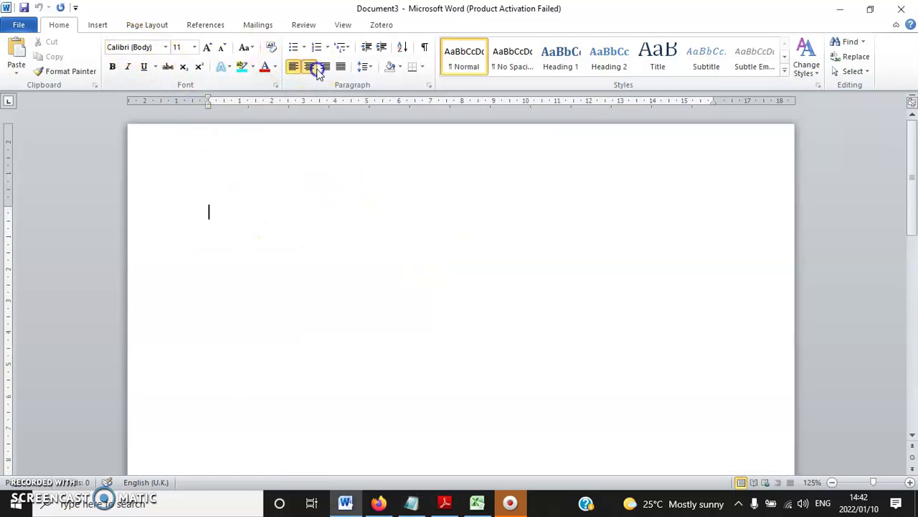
{"action": "left_click", "coordinate": [278, 210]}
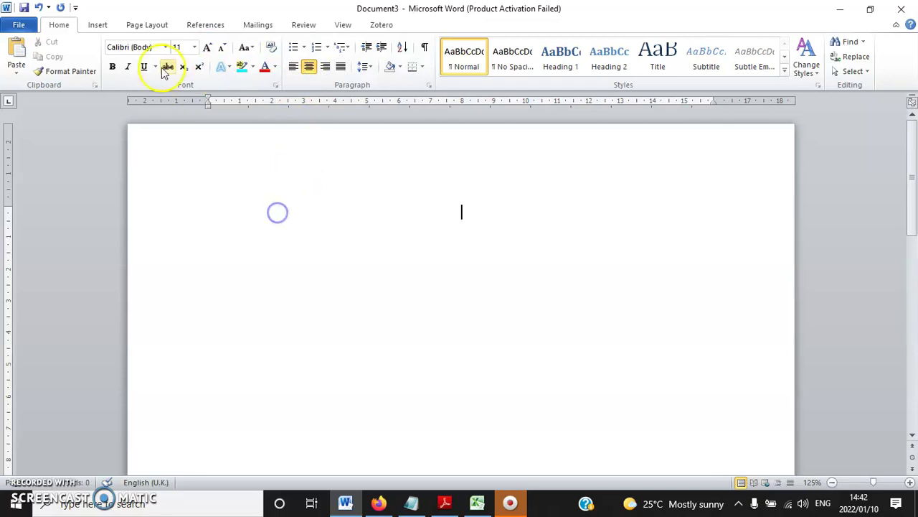
{"action": "left_click", "coordinate": [144, 25]}
{"action": "left_click", "coordinate": [93, 25]}
{"action": "left_click", "coordinate": [60, 25]}
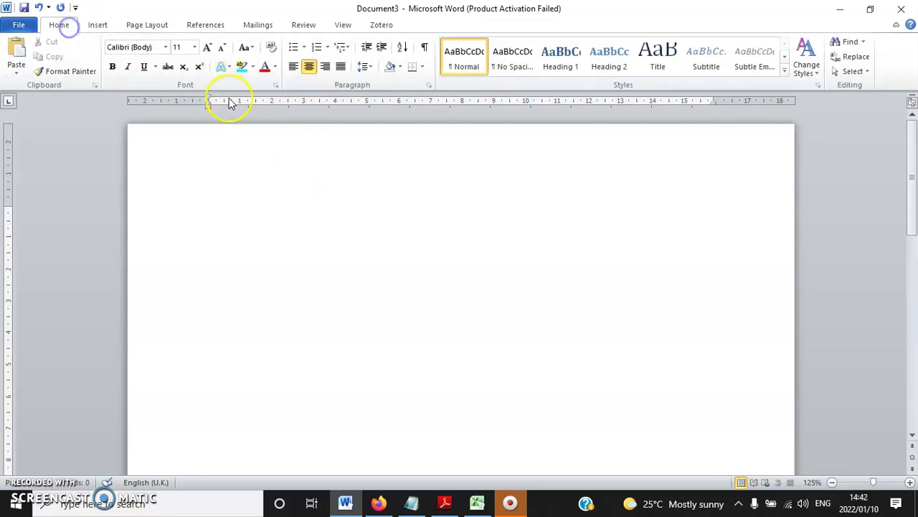
{"action": "type", "text": "TABLE OF CONTENTS"}
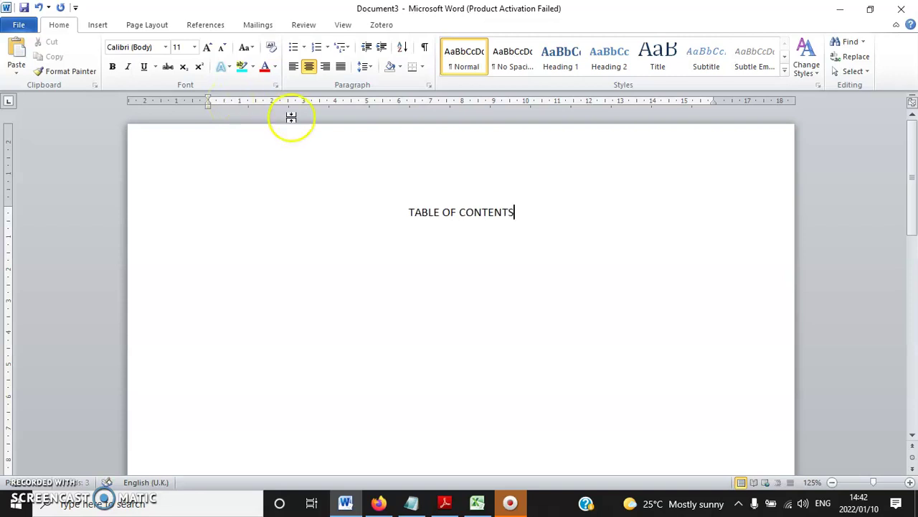
- Format the "TABLE OF CONTENTS" title as bold, 12 pt Times New Roman
{"action": "left_click_drag", "start_coordinate": [584, 221], "coordinate": [277, 180]}
{"action": "left_click", "coordinate": [111, 66]}
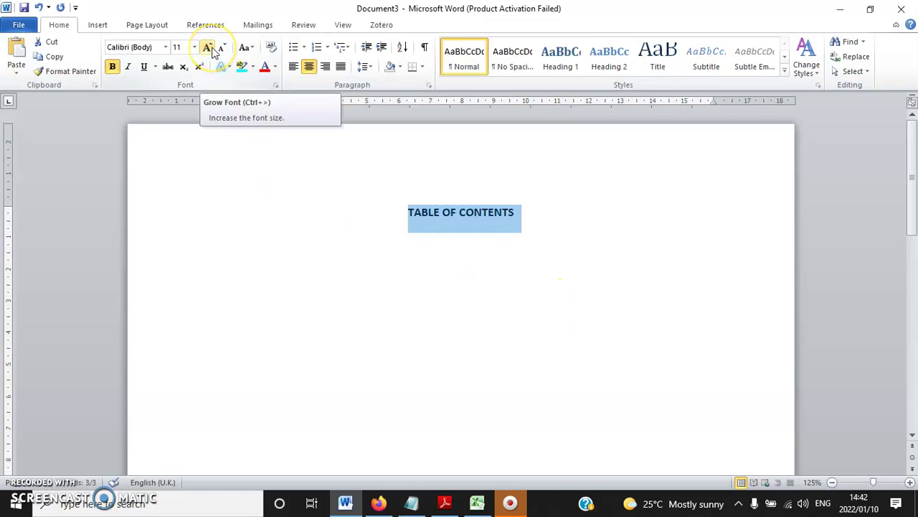
{"action": "left_click", "coordinate": [208, 48]}
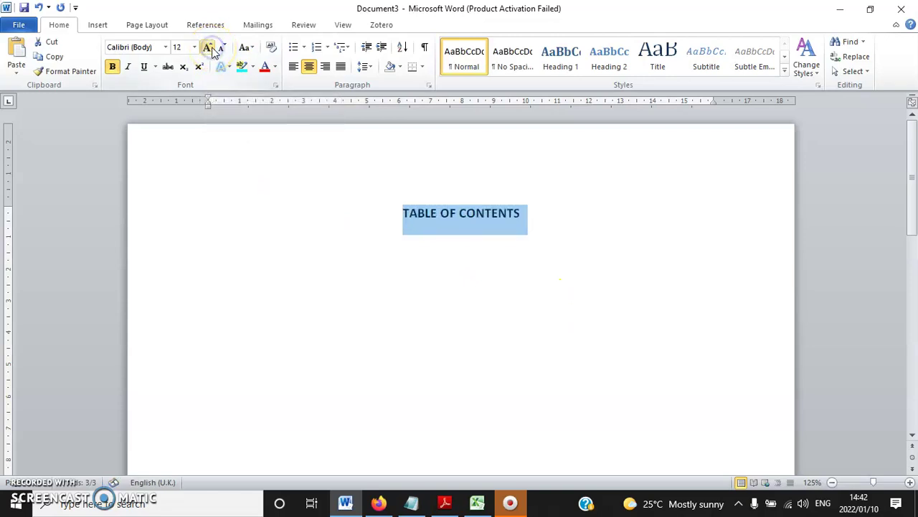
{"action": "left_click", "coordinate": [168, 47]}
{"action": "left_click", "coordinate": [172, 124]}
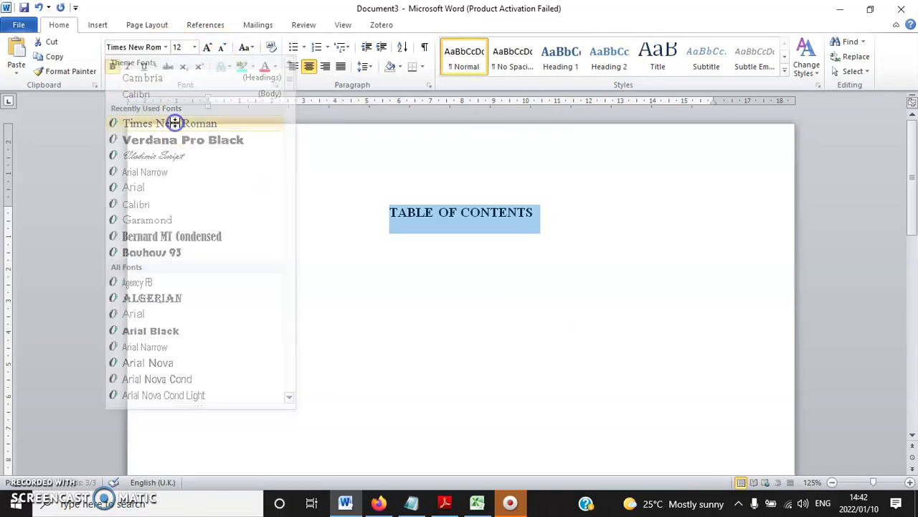
- Set the title paragraph's spacing after to 0 pt and its line spacing to 1,5 lines
{"action": "right_click", "coordinate": [432, 230]}
{"action": "left_click", "coordinate": [488, 319]}
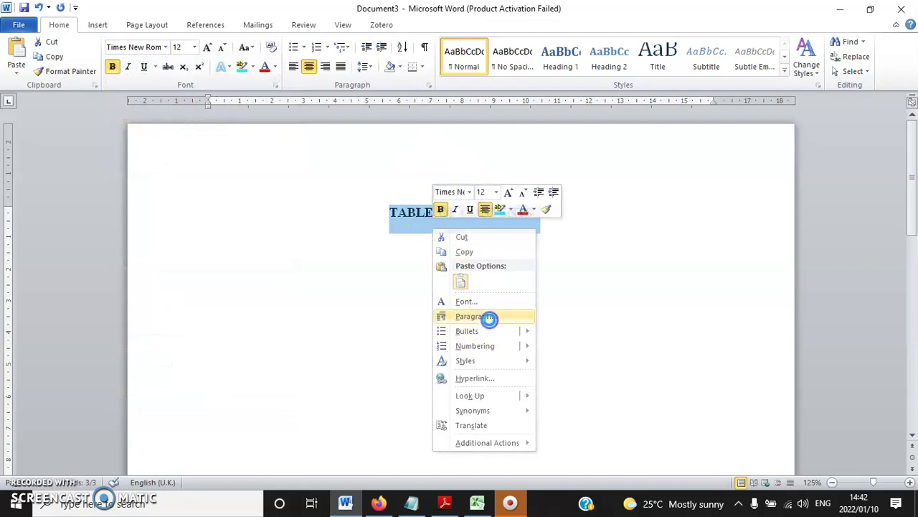
{"action": "double_click", "coordinate": [426, 275]}
{"action": "left_click", "coordinate": [510, 271]}
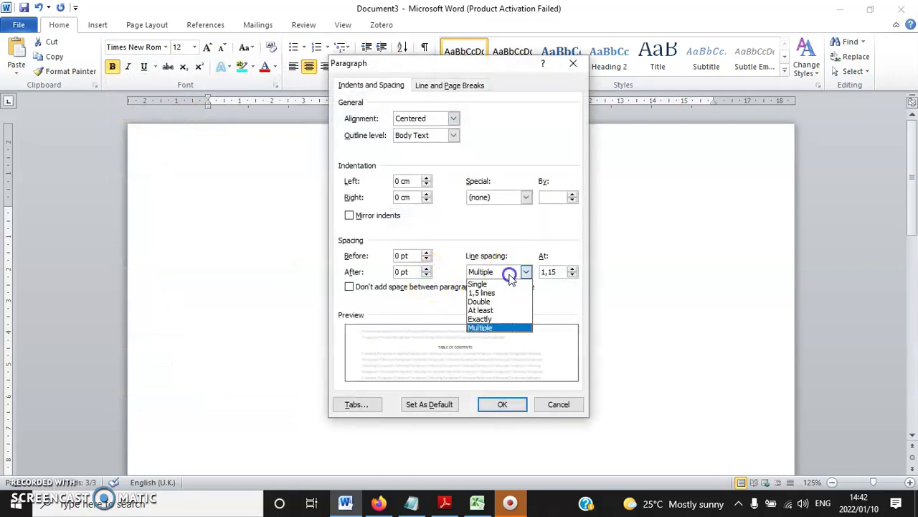
{"action": "left_click", "coordinate": [497, 293]}
{"action": "left_click", "coordinate": [503, 406]}
{"action": "left_click", "coordinate": [539, 210]}
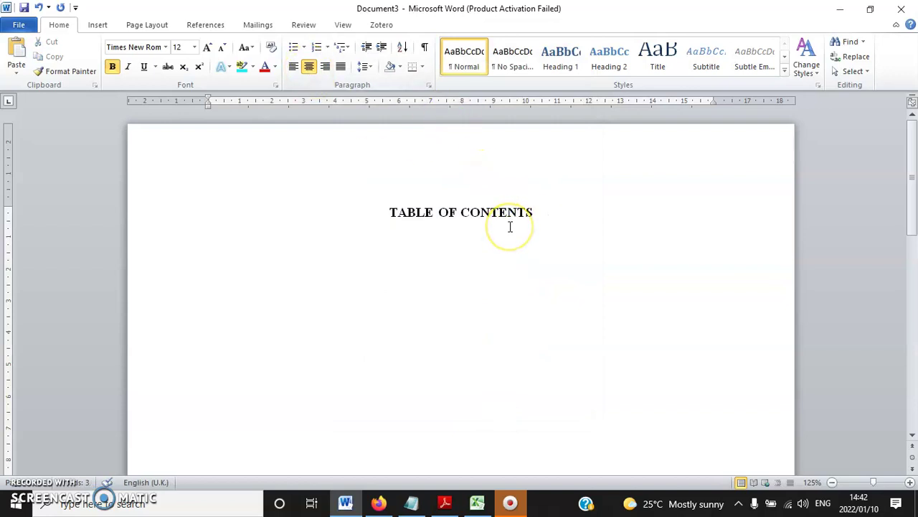
- Insert a page break below the contents title and add the heading "LIST OF TABLES" on the new page
{"action": "key", "text": "Return"}
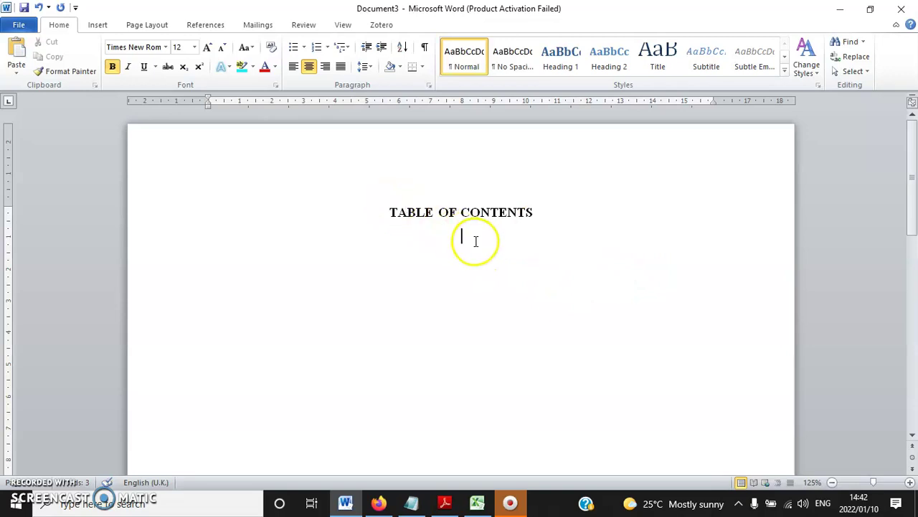
{"action": "left_click", "coordinate": [98, 28]}
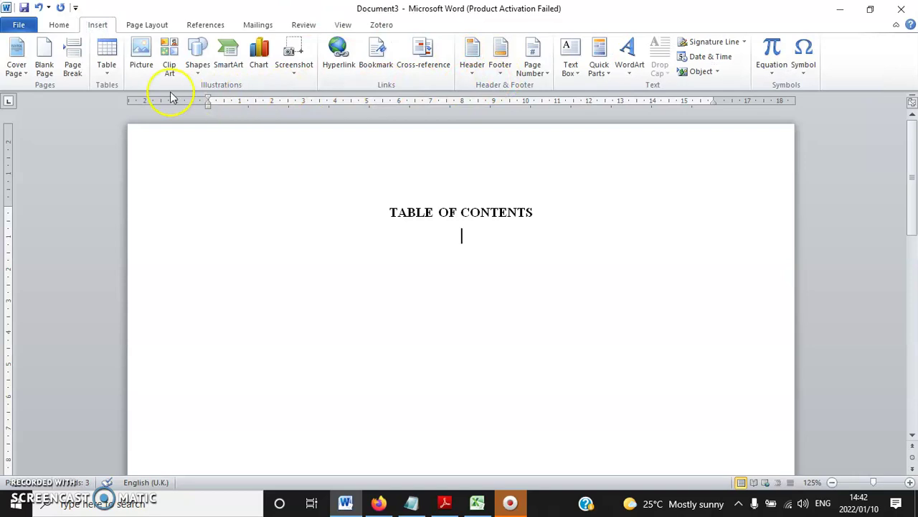
{"action": "left_click", "coordinate": [71, 58]}
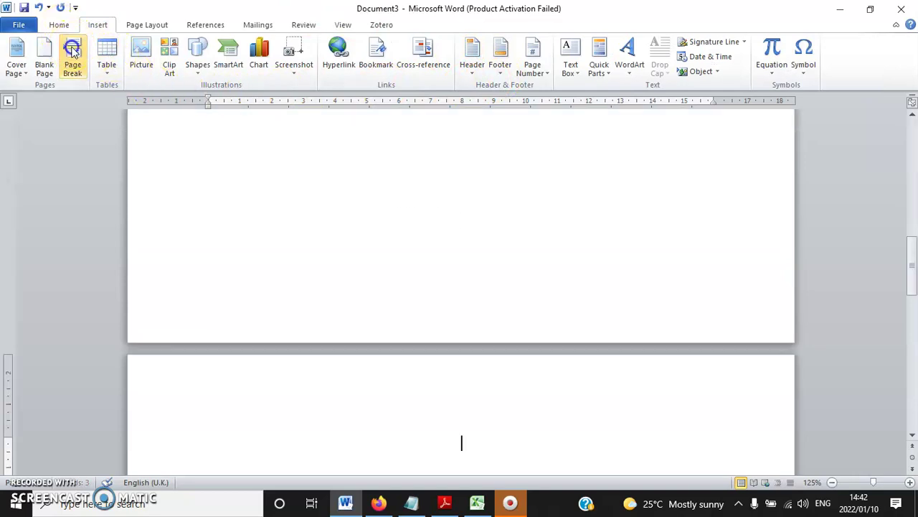
{"action": "type", "text": "LIST OF TABLE"}
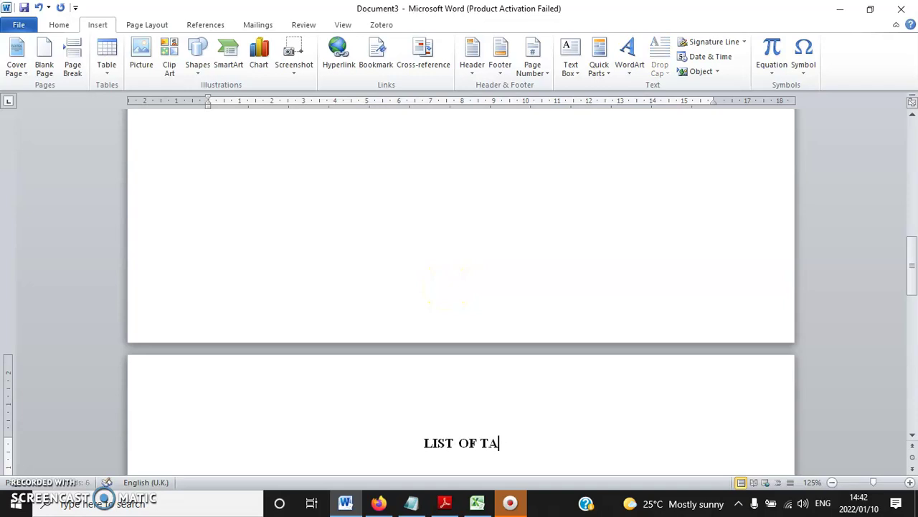
{"action": "scroll", "coordinate": [488, 301], "scroll_direction": "down", "scroll_amount": 1}
{"action": "type", "text": "S"}
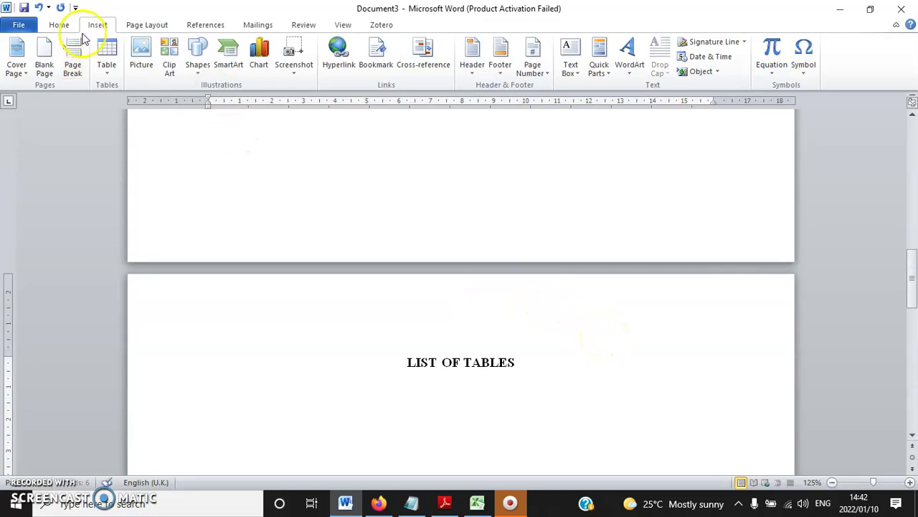
- Insert a page break after the "LIST OF TABLES" heading and add the heading "LIST OF FIGURES" on the new page
{"action": "left_click", "coordinate": [59, 25]}
{"action": "left_click", "coordinate": [98, 24]}
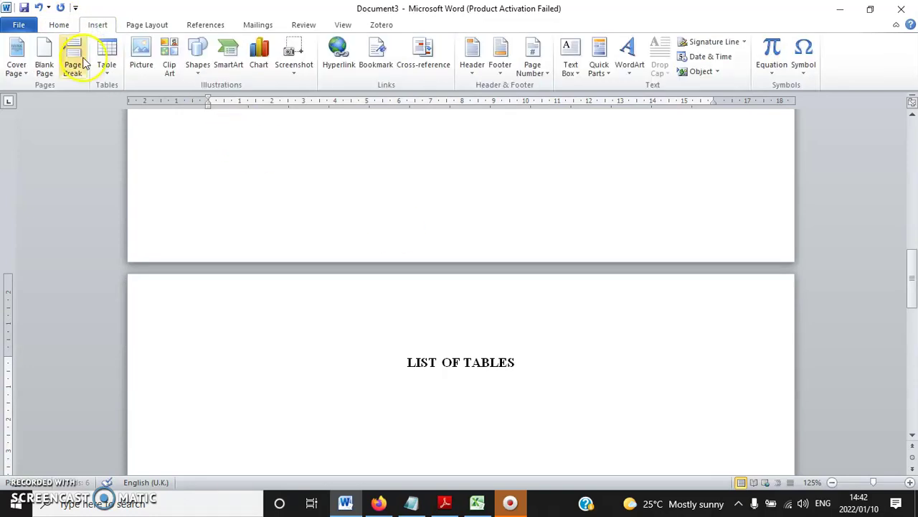
{"action": "left_click", "coordinate": [75, 57]}
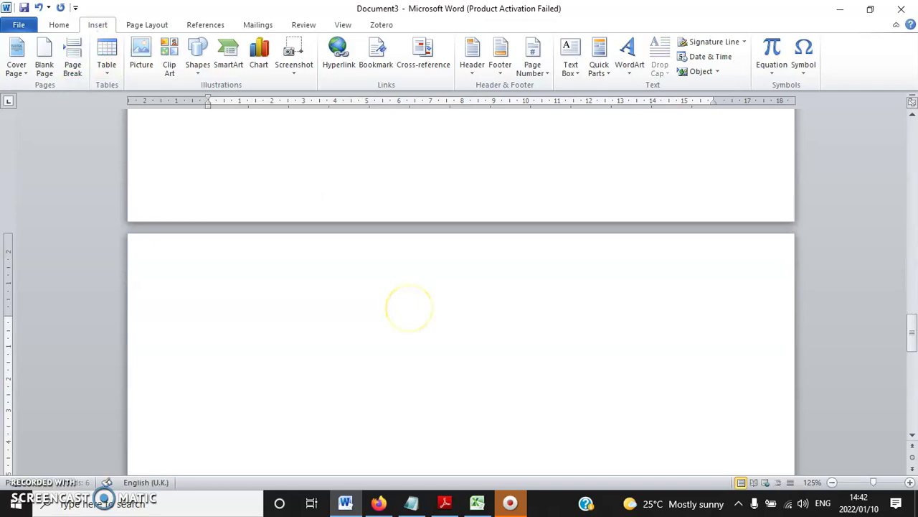
{"action": "type", "text": "Figures"}
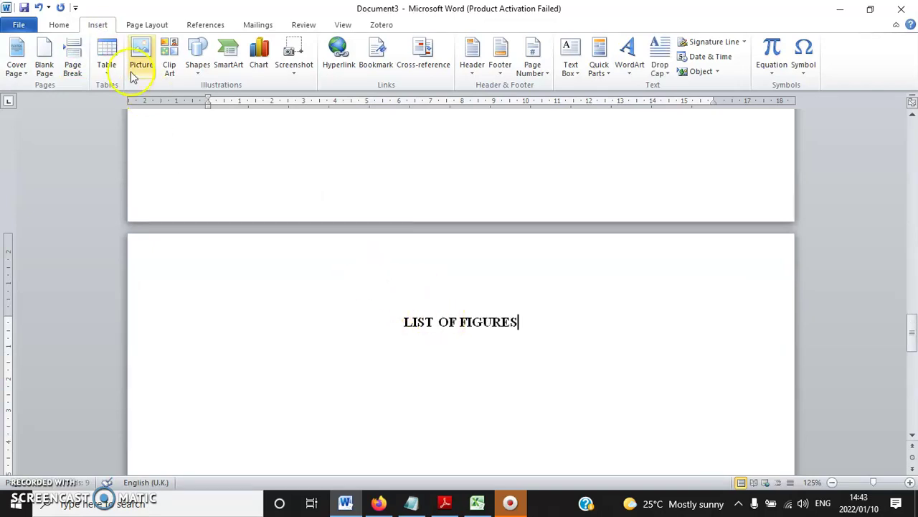
- Insert a page break after the "LIST OF FIGURES" heading and add the heading "LIST OF ABBREVIATIONS" on the new page
{"action": "left_click", "coordinate": [74, 63]}
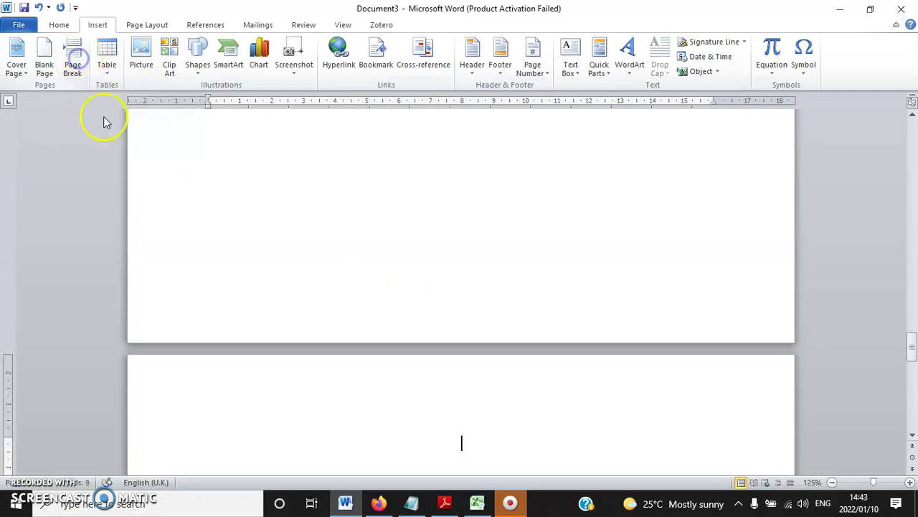
{"action": "type", "text": "LIST OF ABBRE"}
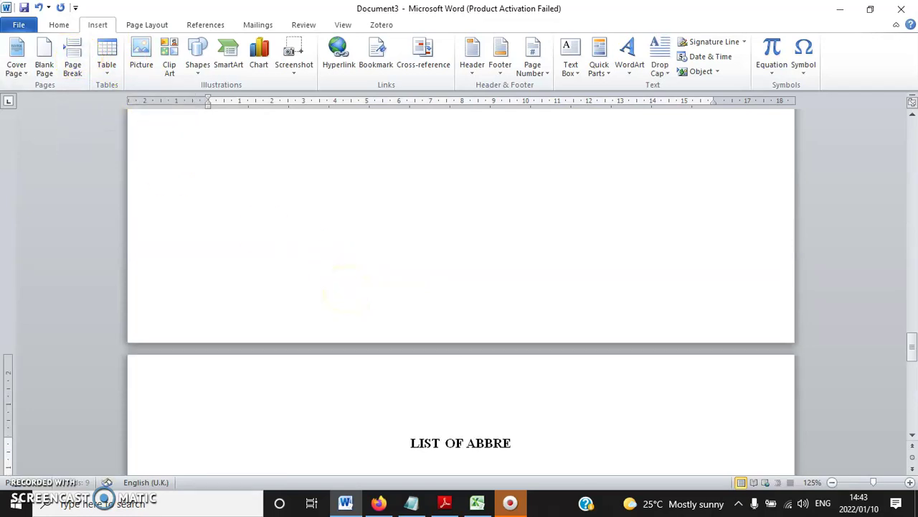
{"action": "type", "text": "VIATIONS"}
- Below the abbreviations heading, add justified, non-bold entries: GDP, Gross domestic product; RSA, Republic of South Africa; StatsSA, Statistics South Africa
{"action": "key", "text": "Return"}
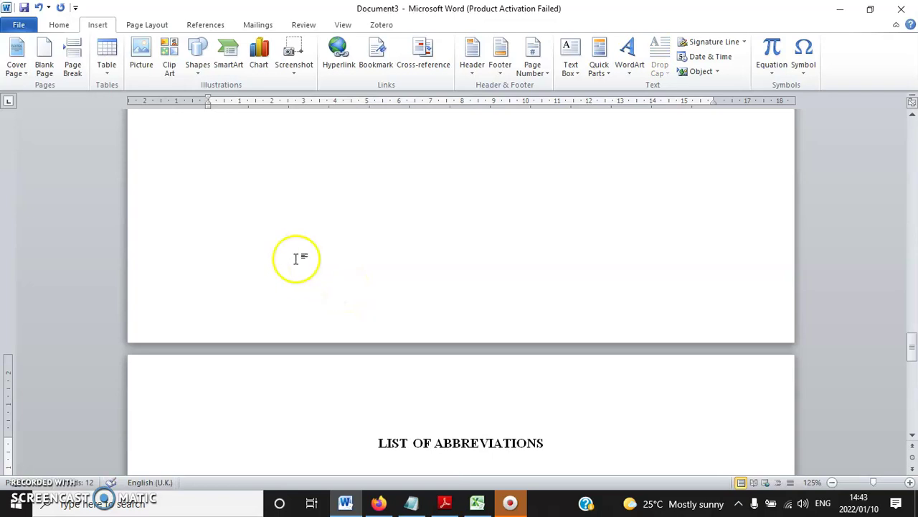
{"action": "left_click", "coordinate": [59, 25]}
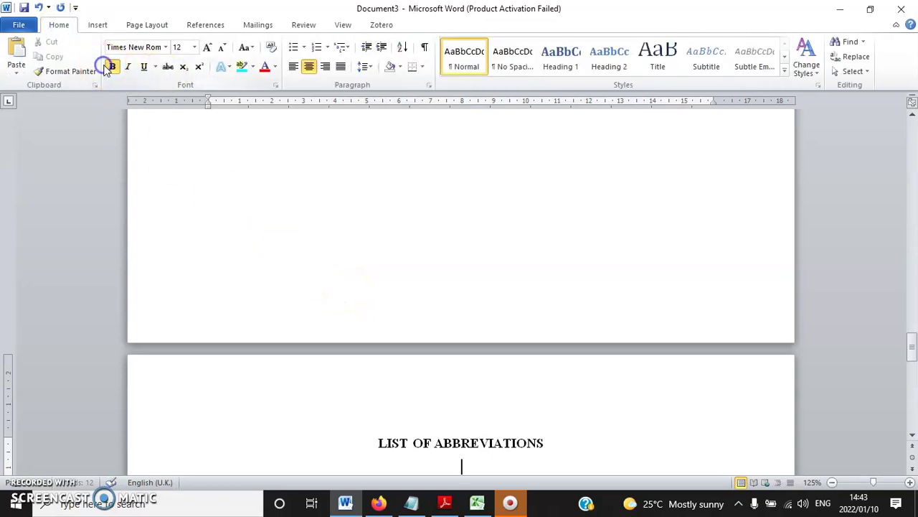
{"action": "left_click", "coordinate": [341, 66]}
{"action": "scroll", "coordinate": [389, 266], "scroll_direction": "down", "scroll_amount": 3}
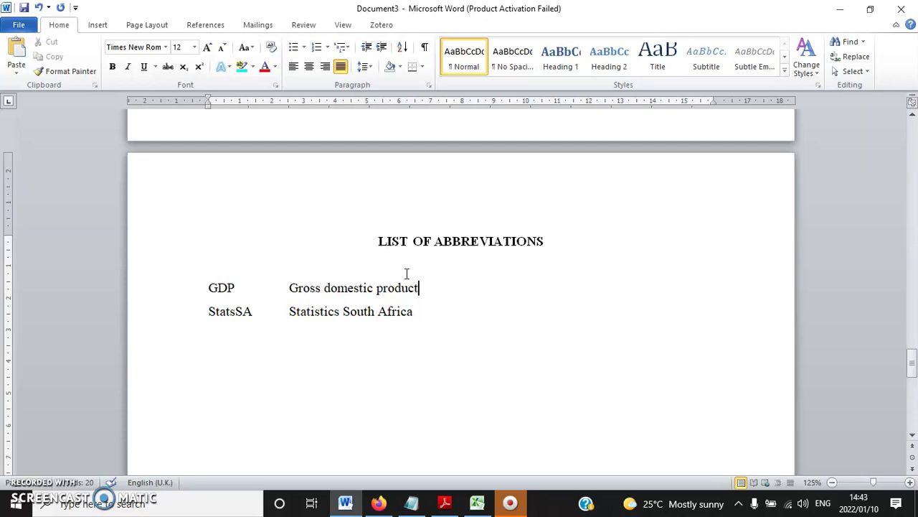
{"action": "key", "text": "Return"}
{"action": "type", "text": "RSA"}
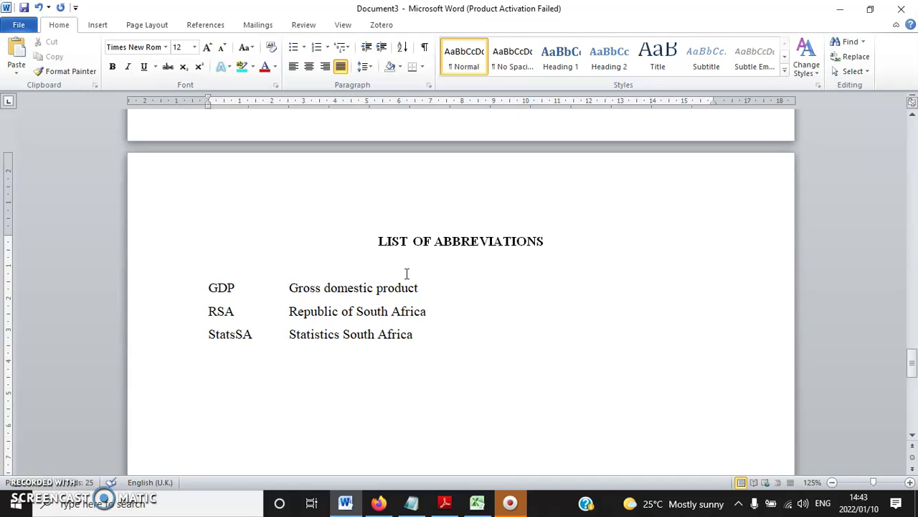
- Review the entries in the list of abbreviations, comparing each abbreviation with its full form
{"action": "left_click_drag", "start_coordinate": [430, 330], "coordinate": [155, 294]}
{"action": "left_click", "coordinate": [441, 336]}
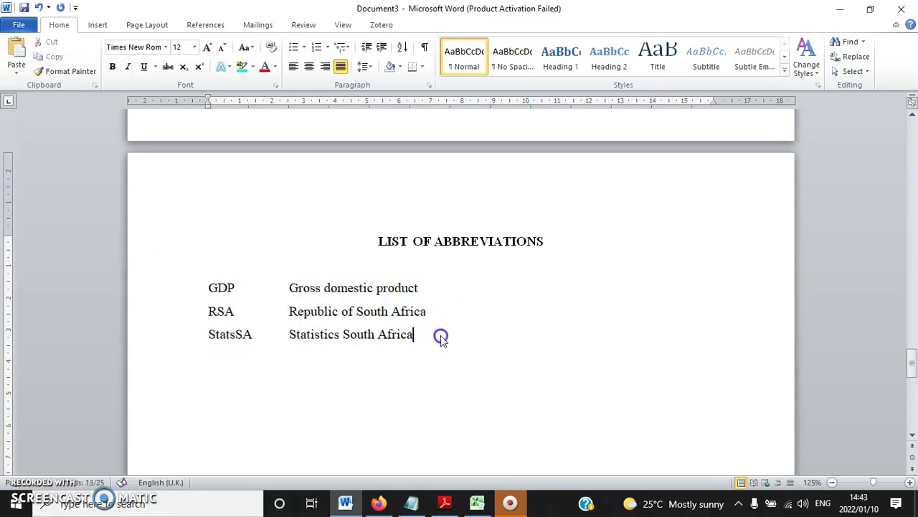
{"action": "scroll", "coordinate": [443, 313], "scroll_direction": "down", "scroll_amount": 1}
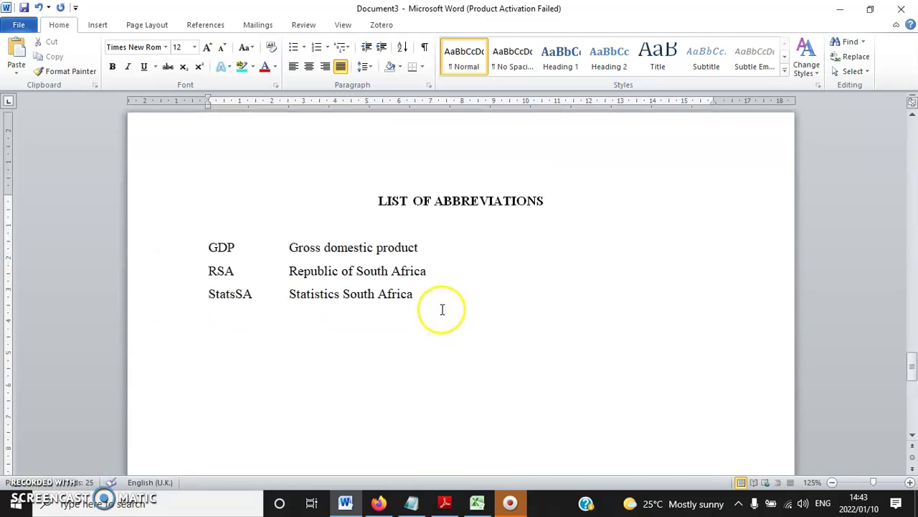
{"action": "left_click_drag", "start_coordinate": [436, 293], "coordinate": [184, 258]}
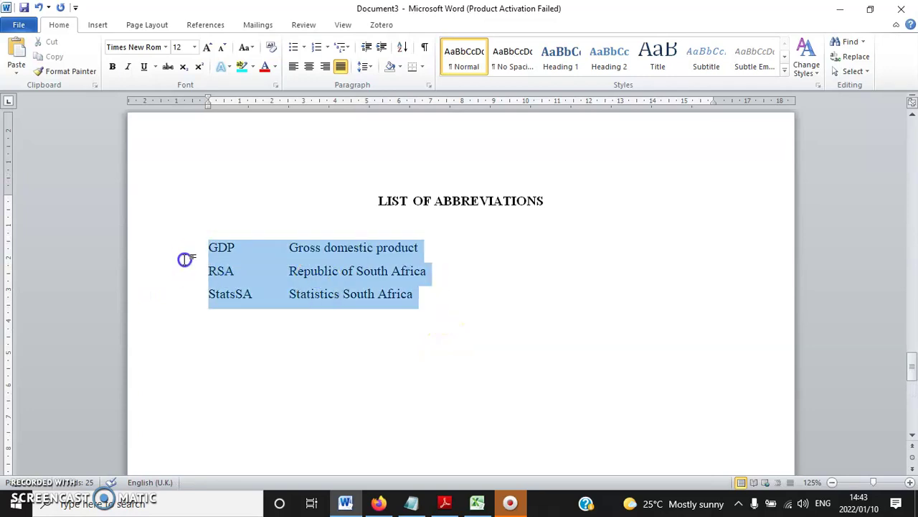
{"action": "left_click", "coordinate": [265, 270]}
{"action": "left_click_drag", "start_coordinate": [288, 247], "coordinate": [184, 247]}
{"action": "left_click", "coordinate": [328, 262]}
{"action": "left_click", "coordinate": [419, 243]}
{"action": "left_click_drag", "start_coordinate": [419, 244], "coordinate": [287, 244]}
{"action": "left_click", "coordinate": [352, 266]}
{"action": "left_click_drag", "start_coordinate": [418, 247], "coordinate": [305, 253]}
{"action": "left_click", "coordinate": [431, 251]}
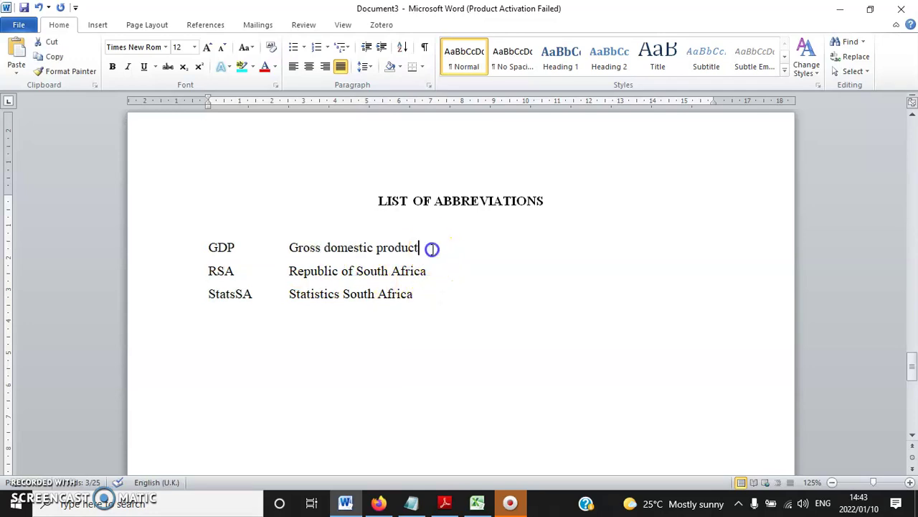
{"action": "left_click", "coordinate": [452, 259]}
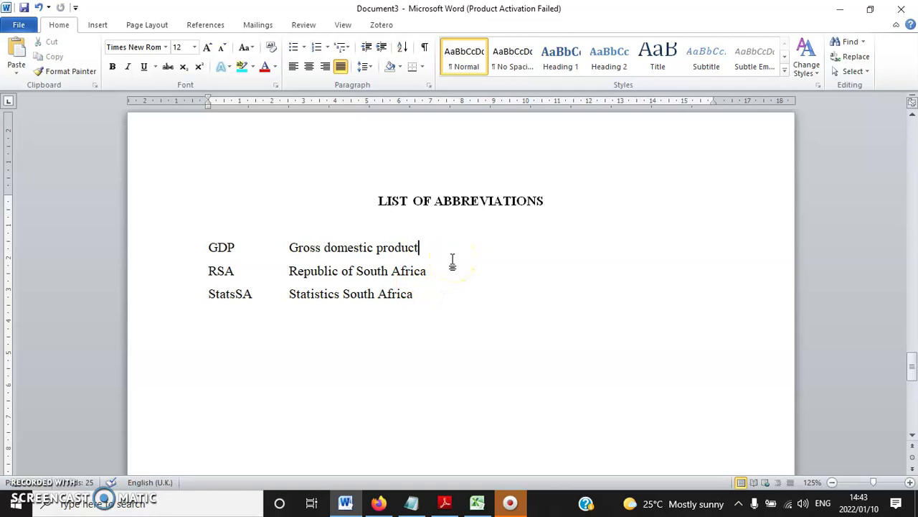
{"action": "left_click_drag", "start_coordinate": [248, 247], "coordinate": [174, 256]}
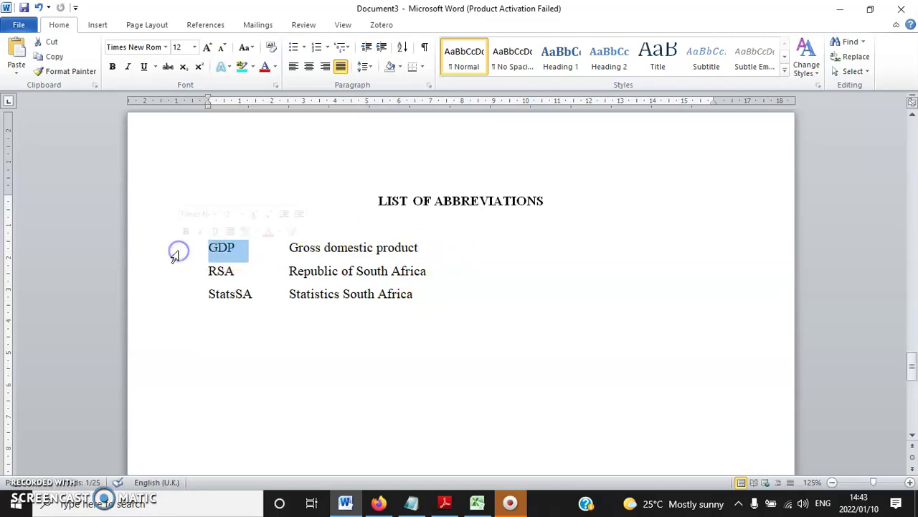
{"action": "left_click", "coordinate": [426, 291]}
{"action": "left_click_drag", "start_coordinate": [458, 273], "coordinate": [296, 274]}
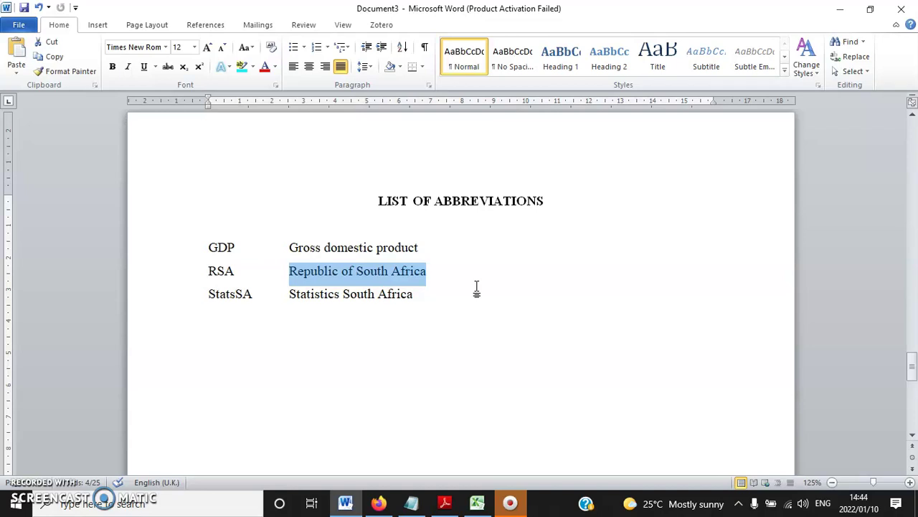
{"action": "left_click", "coordinate": [476, 287]}
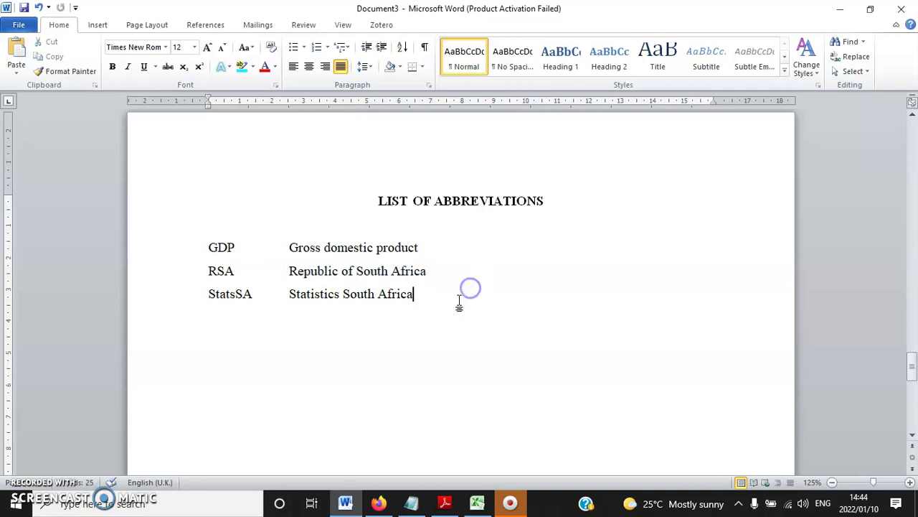
- Insert right-aligned page numbers at the bottom of the pages using the Plain Number 3 style, starting from the "TABLE OF CONTENTS" page
{"action": "scroll", "coordinate": [467, 312], "scroll_direction": "down", "scroll_amount": 5}
{"action": "scroll", "coordinate": [467, 312], "scroll_direction": "up", "scroll_amount": 15}
{"action": "scroll", "coordinate": [511, 299], "scroll_direction": "up", "scroll_amount": 12}
{"action": "left_click", "coordinate": [383, 211]}
{"action": "left_click", "coordinate": [97, 25]}
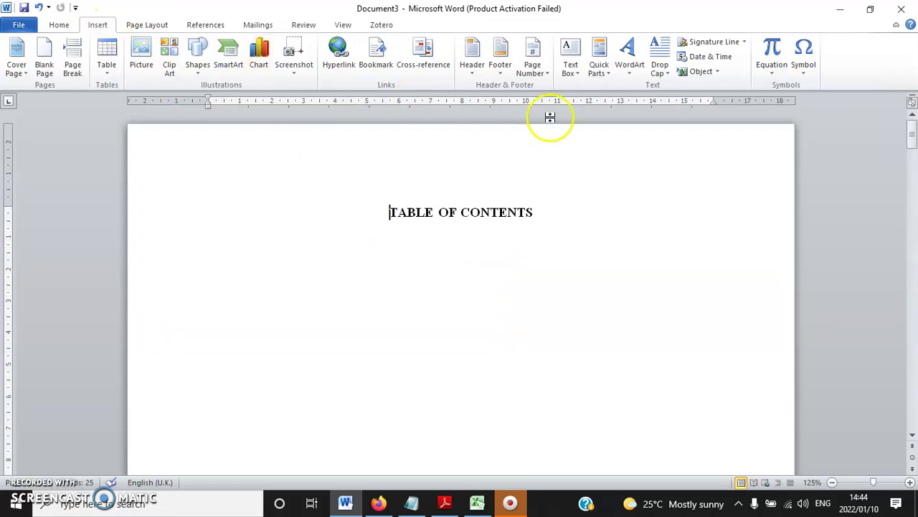
{"action": "left_click", "coordinate": [541, 72]}
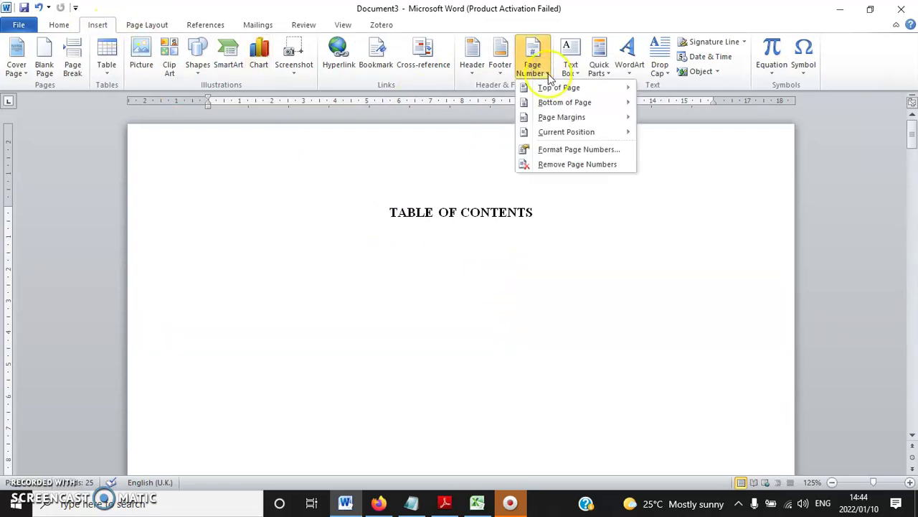
{"action": "left_click", "coordinate": [579, 102]}
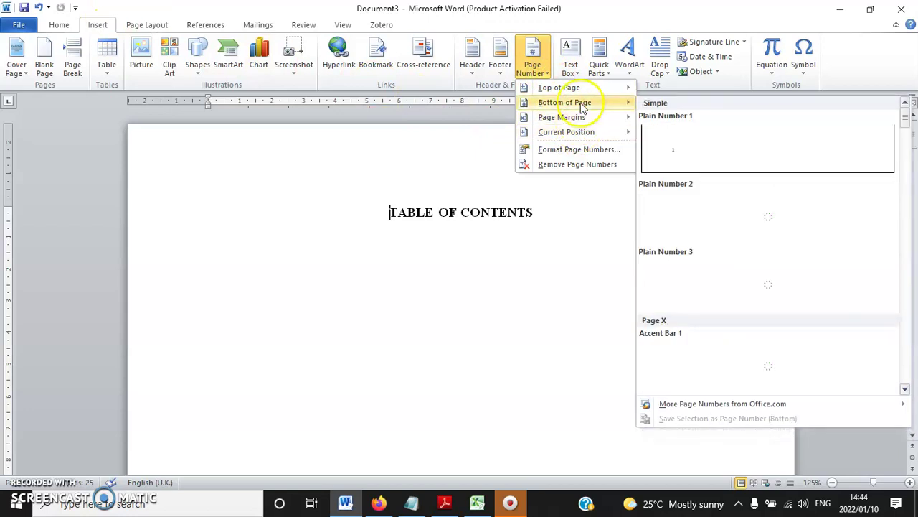
{"action": "left_click", "coordinate": [861, 283]}
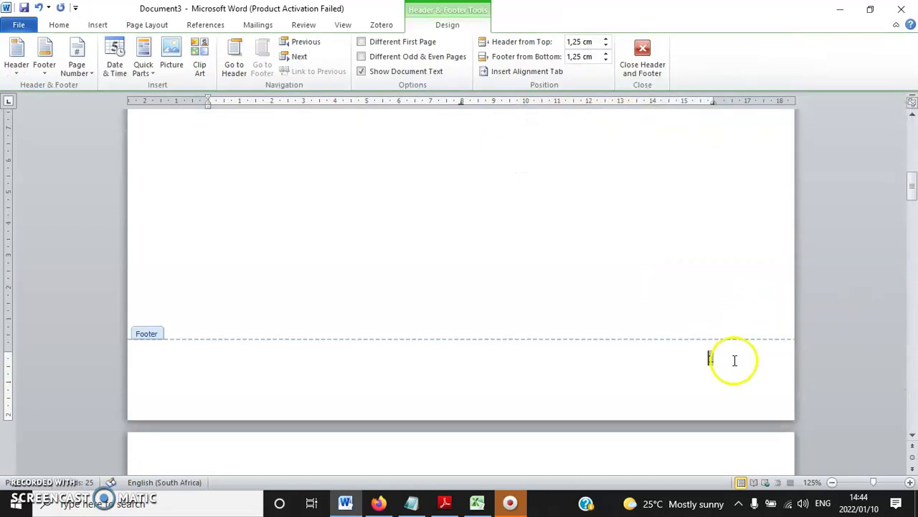
- Set the page number format to lowercase Roman numerals (i, ii, iii, ...) with numbering starting at i
{"action": "scroll", "coordinate": [717, 294], "scroll_direction": "down", "scroll_amount": 3}
{"action": "scroll", "coordinate": [713, 269], "scroll_direction": "down", "scroll_amount": 10}
{"action": "scroll", "coordinate": [706, 305], "scroll_direction": "up", "scroll_amount": 2}
{"action": "scroll", "coordinate": [706, 306], "scroll_direction": "down", "scroll_amount": 15}
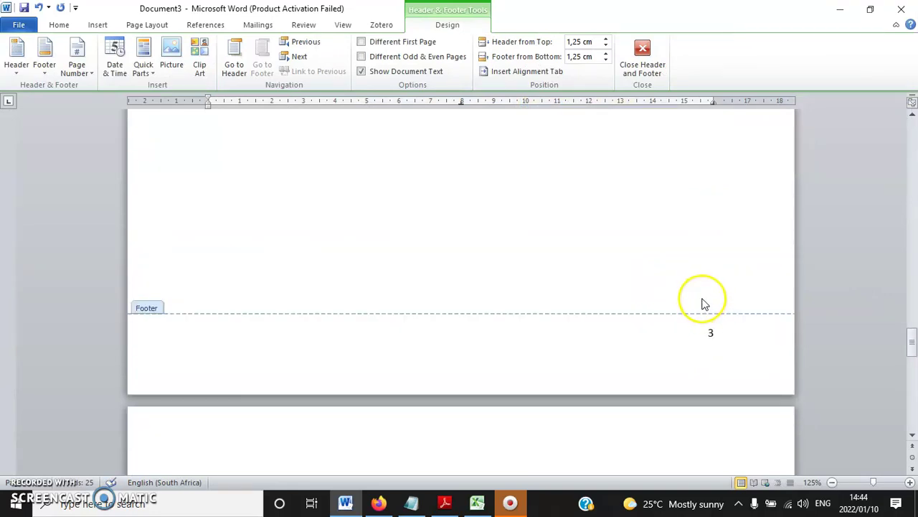
{"action": "scroll", "coordinate": [701, 308], "scroll_direction": "down", "scroll_amount": 15}
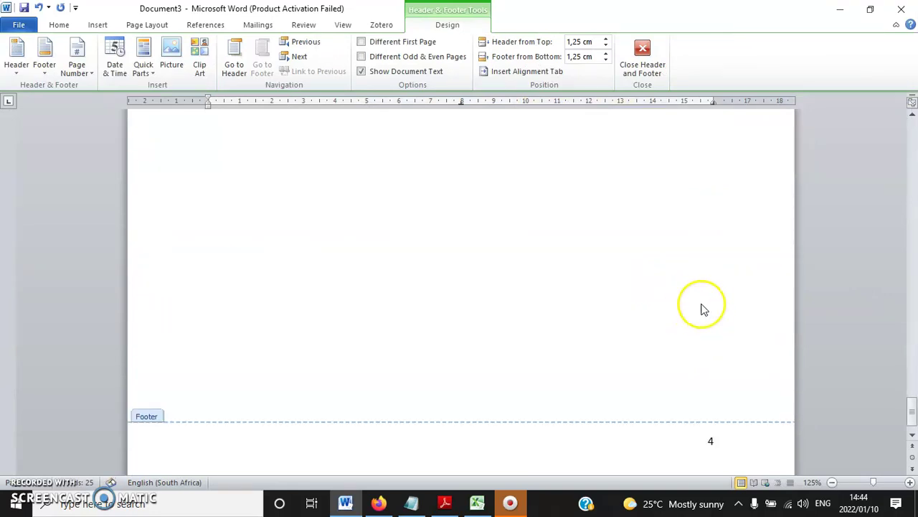
{"action": "left_click", "coordinate": [97, 26]}
{"action": "left_click", "coordinate": [533, 66]}
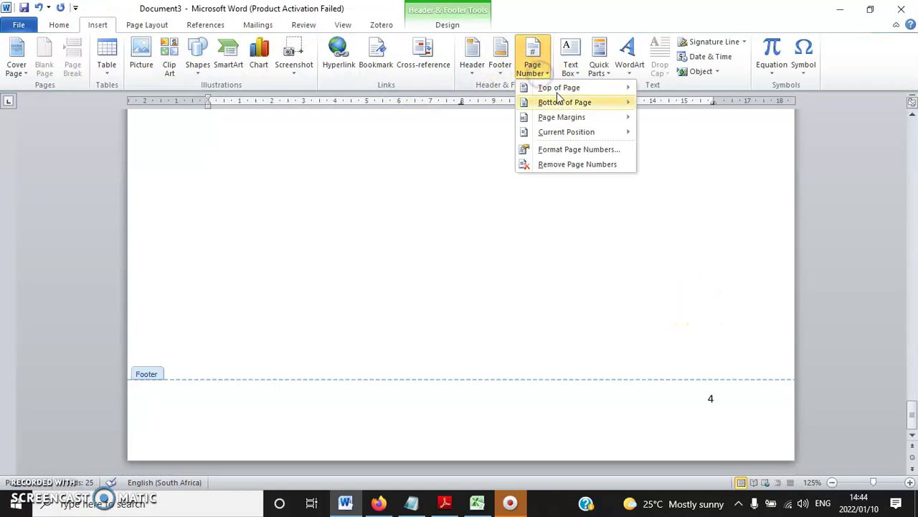
{"action": "left_click", "coordinate": [574, 149]}
{"action": "left_click", "coordinate": [531, 173]}
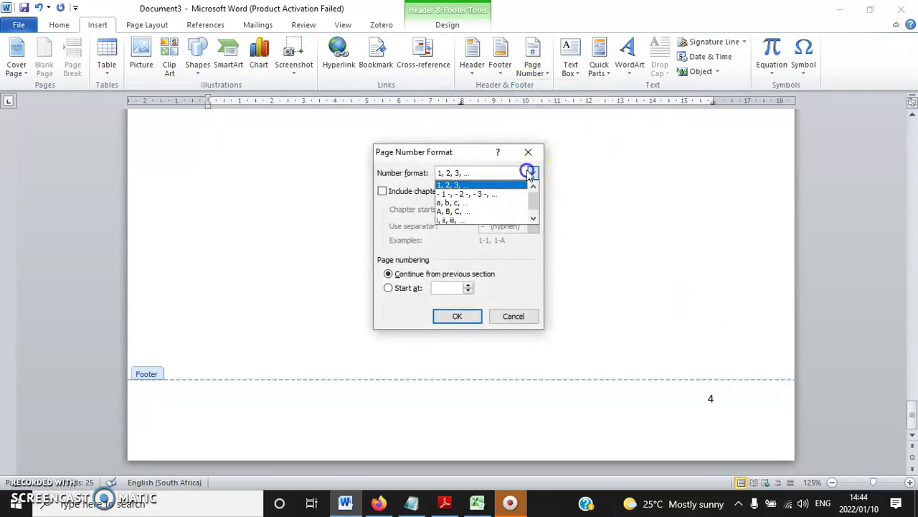
{"action": "left_click", "coordinate": [455, 219]}
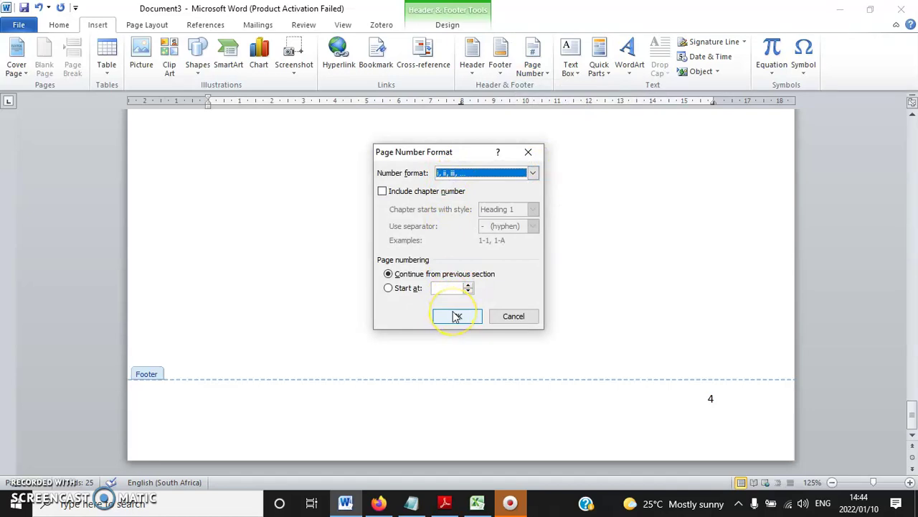
{"action": "left_click", "coordinate": [388, 288]}
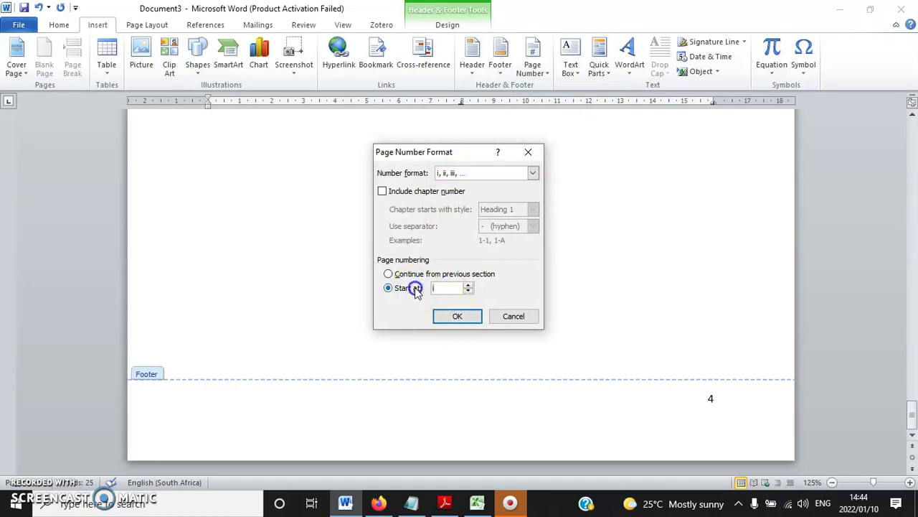
{"action": "left_click", "coordinate": [457, 317]}
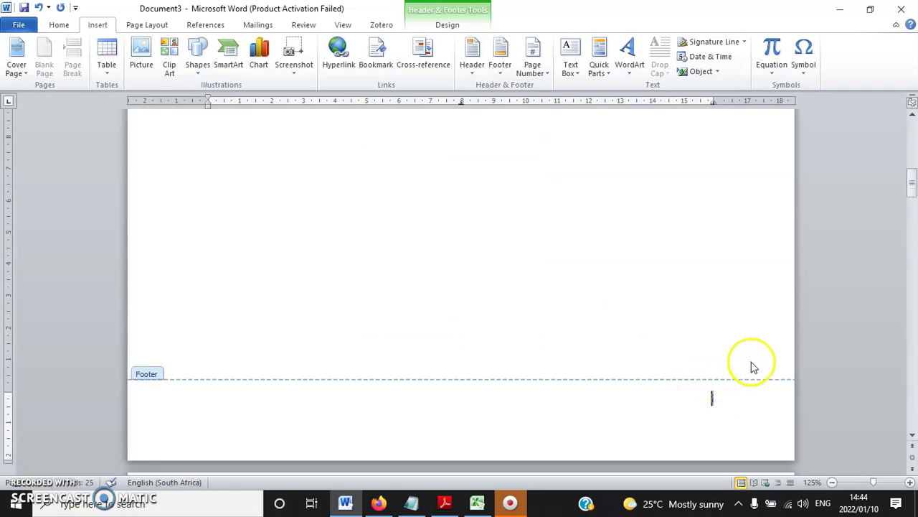
- Leave footer editing and check the page numbers from the table of contents page through to the list of abbreviations page
{"action": "scroll", "coordinate": [775, 299], "scroll_direction": "down", "scroll_amount": 5}
{"action": "scroll", "coordinate": [687, 300], "scroll_direction": "down", "scroll_amount": 10}
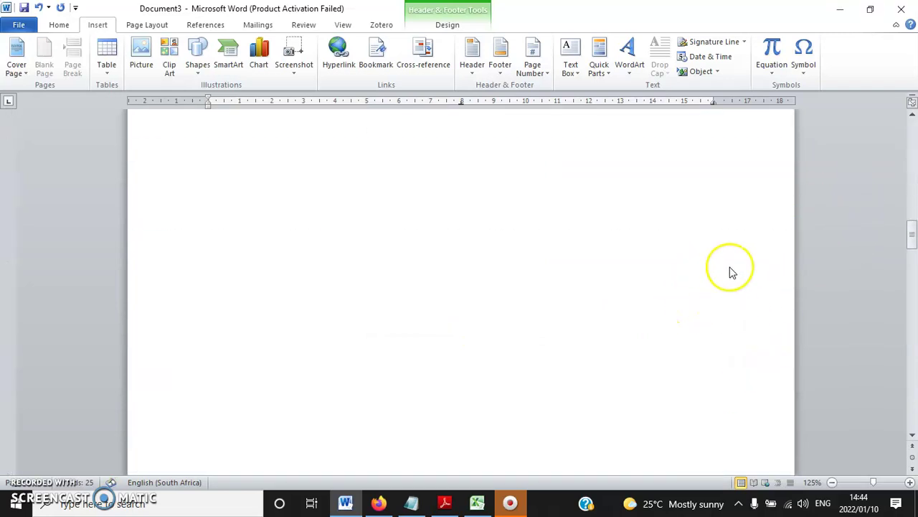
{"action": "scroll", "coordinate": [737, 287], "scroll_direction": "down", "scroll_amount": 6}
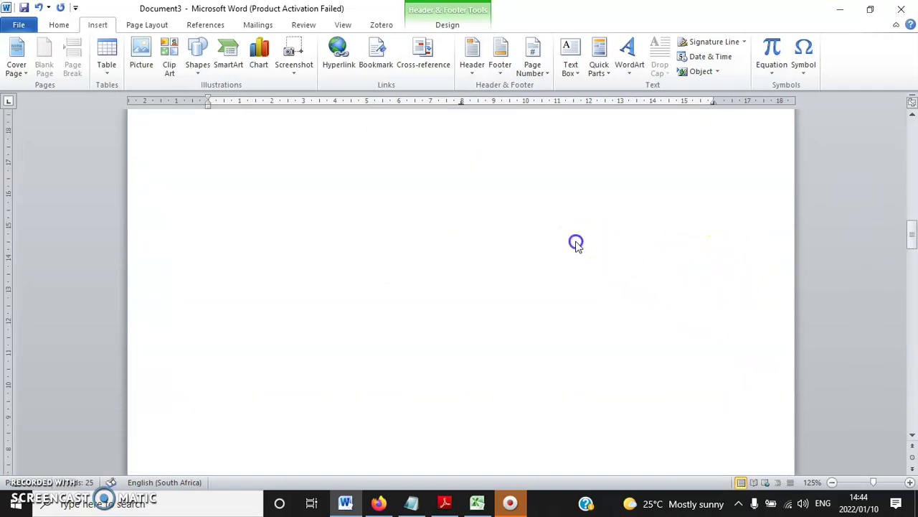
{"action": "double_click", "coordinate": [576, 242]}
{"action": "scroll", "coordinate": [550, 272], "scroll_direction": "down", "scroll_amount": 3}
{"action": "scroll", "coordinate": [551, 291], "scroll_direction": "down", "scroll_amount": 5}
{"action": "double_click", "coordinate": [712, 238]}
{"action": "scroll", "coordinate": [635, 331], "scroll_direction": "down", "scroll_amount": 15}
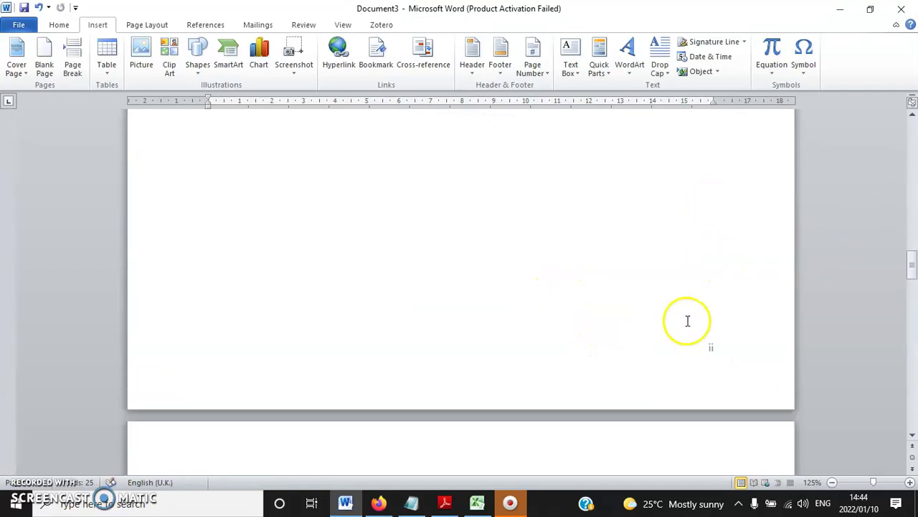
{"action": "scroll", "coordinate": [513, 287], "scroll_direction": "down", "scroll_amount": 10}
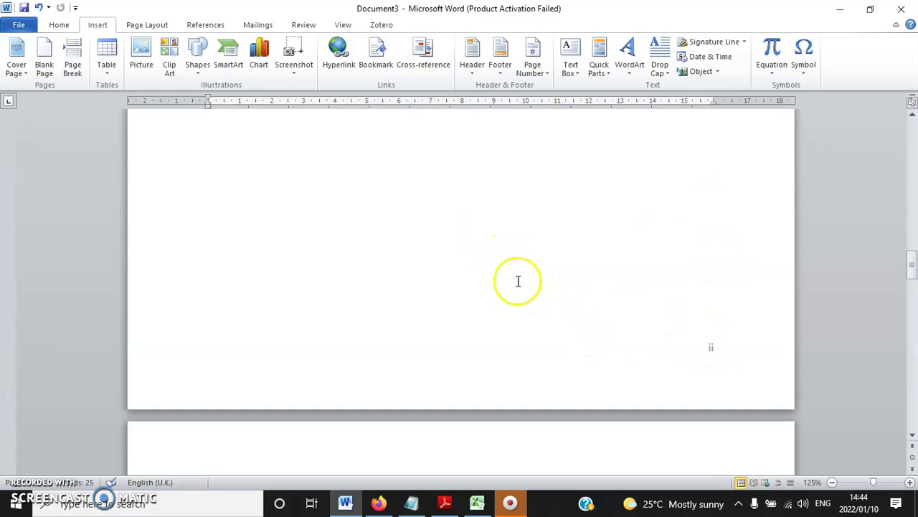
{"action": "scroll", "coordinate": [521, 317], "scroll_direction": "down", "scroll_amount": 10}
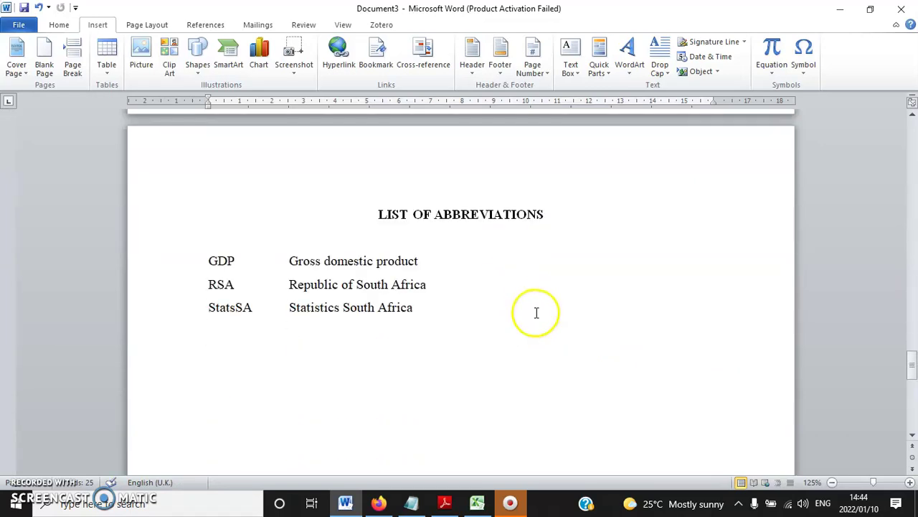
- Insert a Next Page section break after the last entry, "Statistics South Africa", in the list of abbreviations
{"action": "scroll", "coordinate": [529, 316], "scroll_direction": "up", "scroll_amount": 10}
{"action": "left_click", "coordinate": [433, 348]}
{"action": "left_click", "coordinate": [152, 26]}
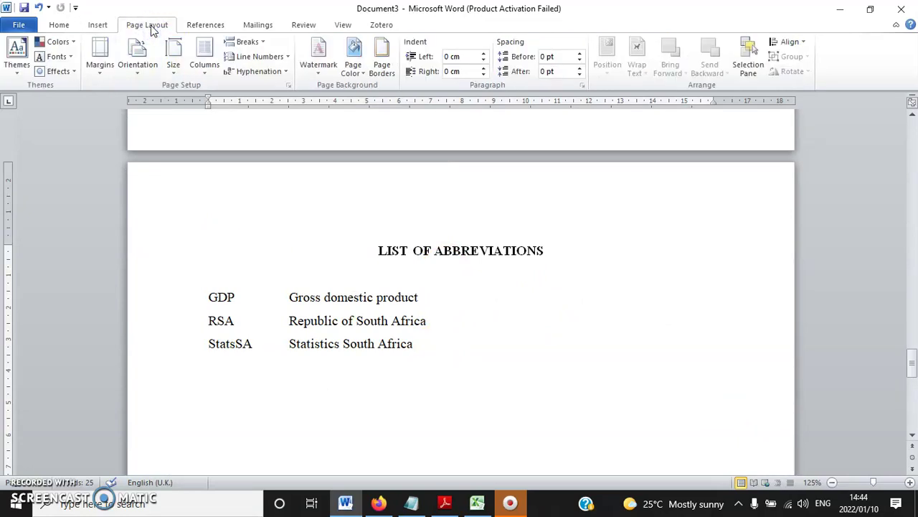
{"action": "left_click", "coordinate": [150, 27]}
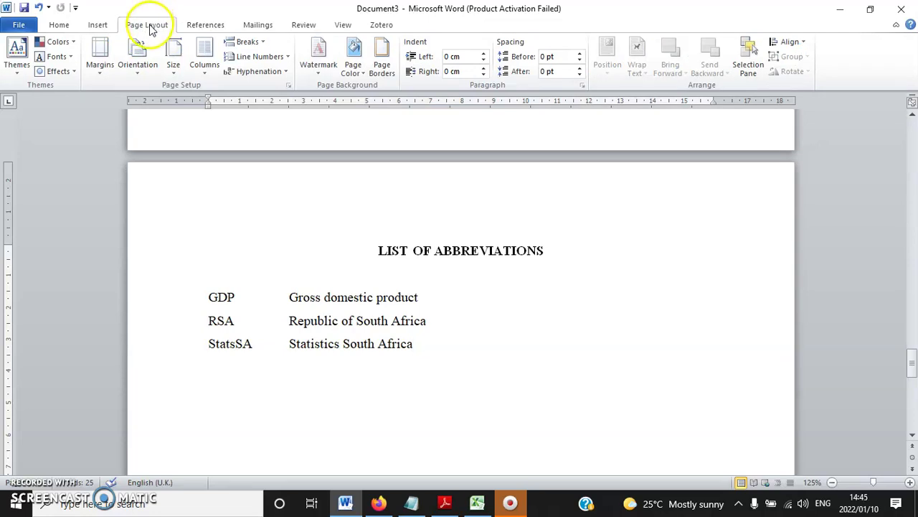
{"action": "left_click", "coordinate": [244, 41]}
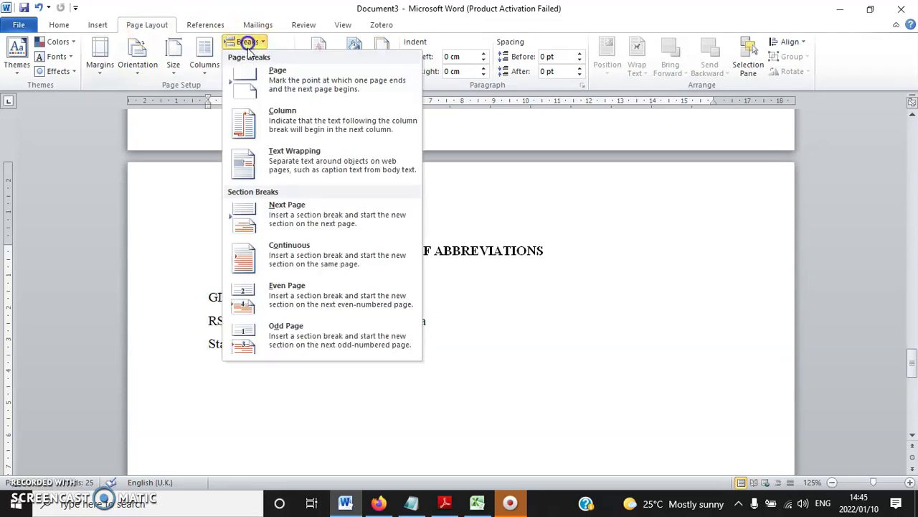
{"action": "left_click", "coordinate": [297, 216]}
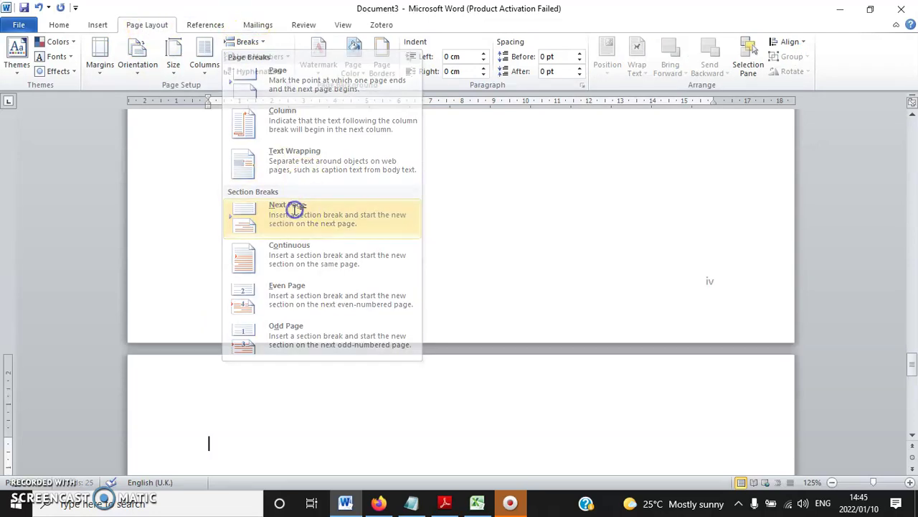
- Add the centred heading "CHAPTER ONE: INTRODUCTION" on the first page of the new section
{"action": "left_click", "coordinate": [59, 25]}
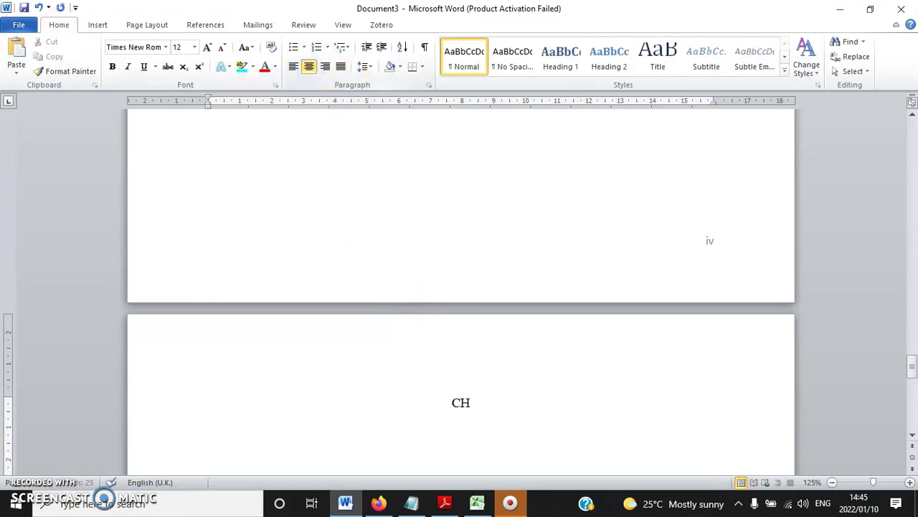
{"action": "type", "text": "NE: INTORUDC"}
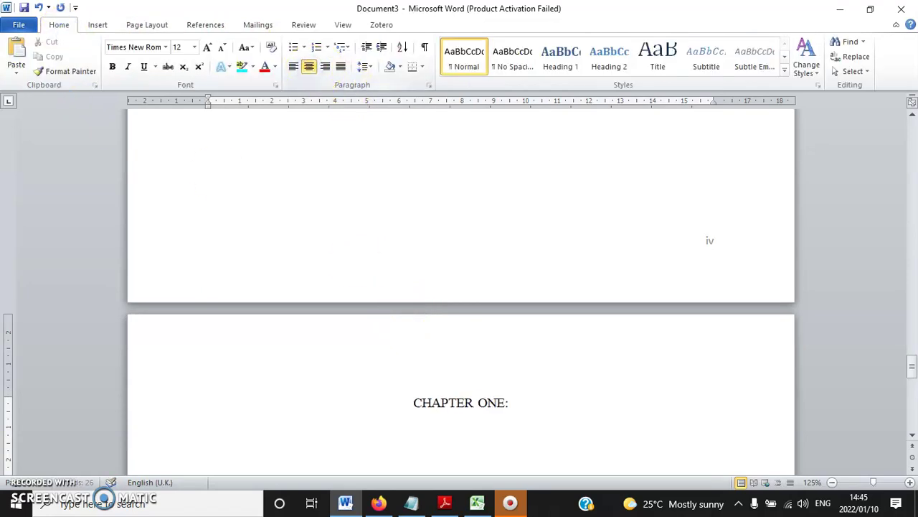
{"action": "key", "text": "BackSpace"}
{"action": "key", "text": "BackSpace"}
{"action": "key", "text": "BackSpace"}
{"action": "key", "text": "BackSpace"}
{"action": "key", "text": "BackSpace"}
{"action": "type", "text": "RODUCTION"}
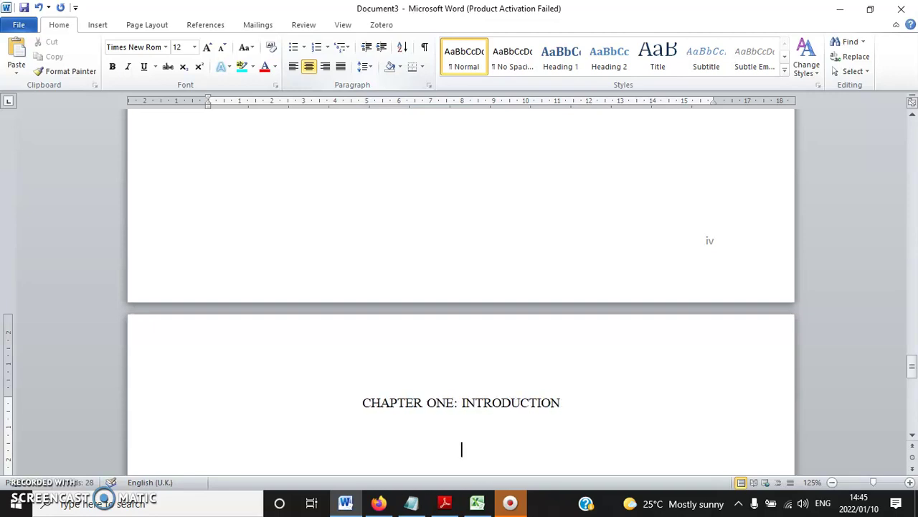
- Add the justified section heading "1.1 Introduction" with three XXX placeholder lines below it, undoing the automatic list numbering
{"action": "left_click", "coordinate": [341, 66]}
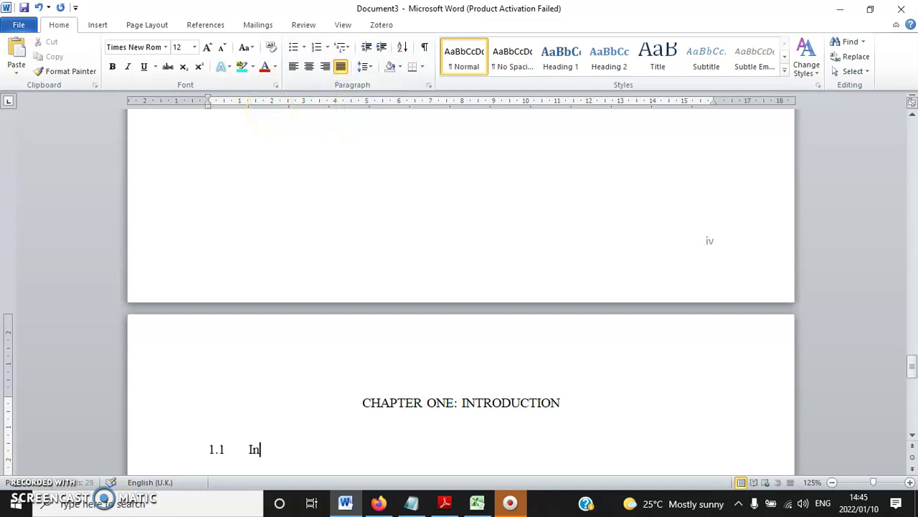
{"action": "type", "text": "n"}
{"action": "key", "text": "Return"}
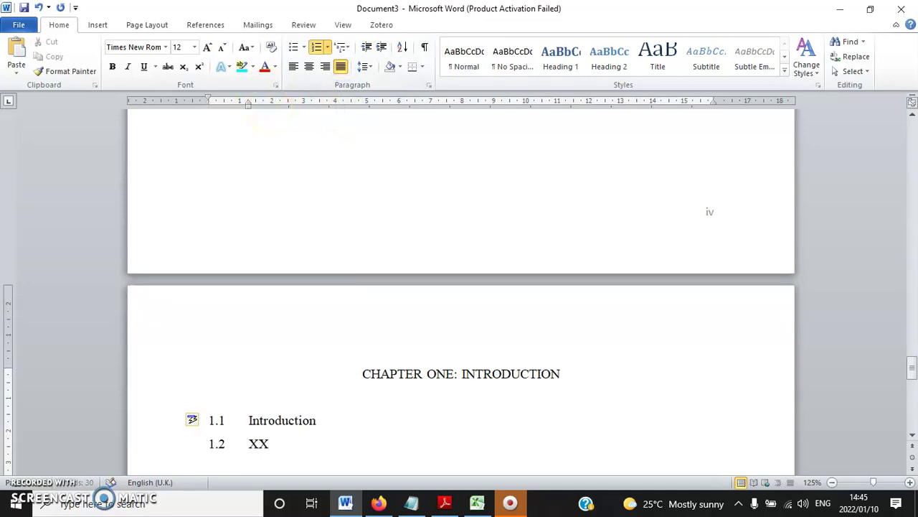
{"action": "left_click", "coordinate": [38, 8]}
{"action": "left_click", "coordinate": [40, 7]}
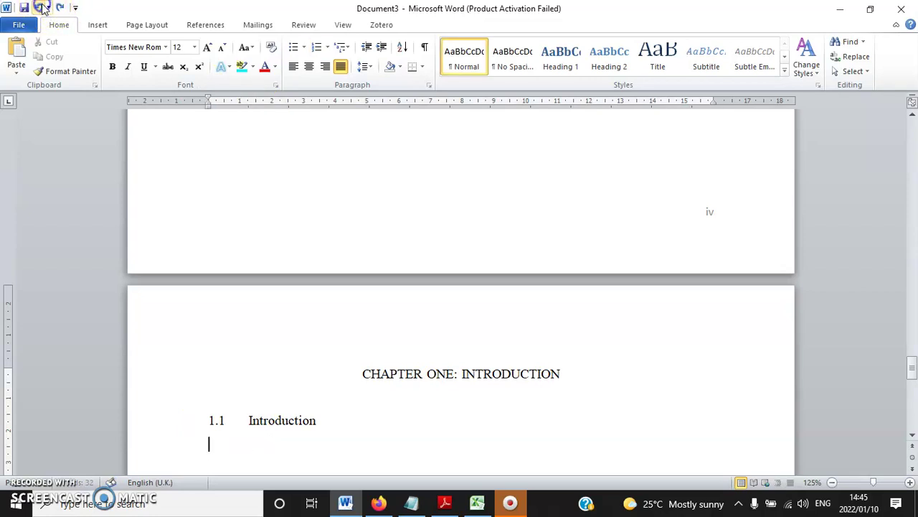
{"action": "type", "text": "X"}
{"action": "key", "text": "Return"}
{"action": "type", "text": "XX"}
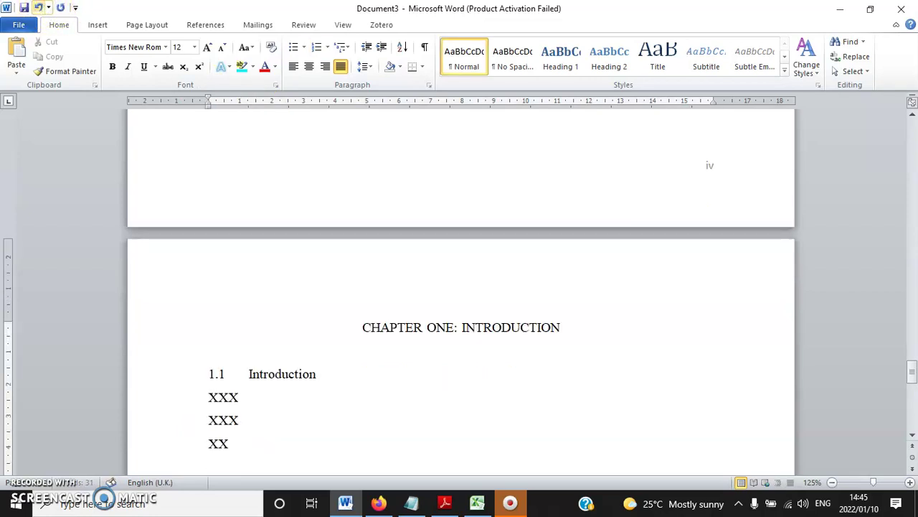
{"action": "key", "text": "Return"}
- Add the sections "1.2 Research objectives" and "1.3 Structure of the study", each with three XXX placeholder lines and no automatic list numbering
{"action": "type", "text": "1.2 Research objectiv"}
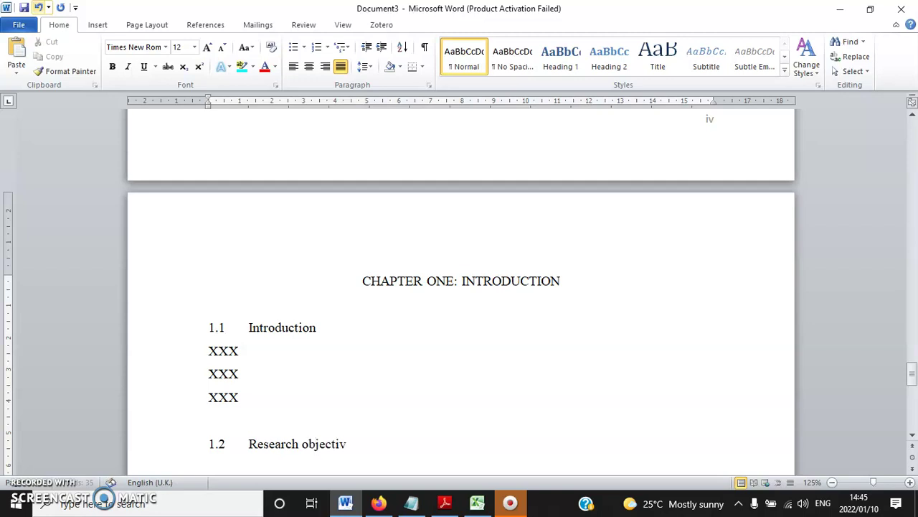
{"action": "type", "text": "XXX"}
{"action": "key", "text": "Return"}
{"action": "type", "text": "XXX"}
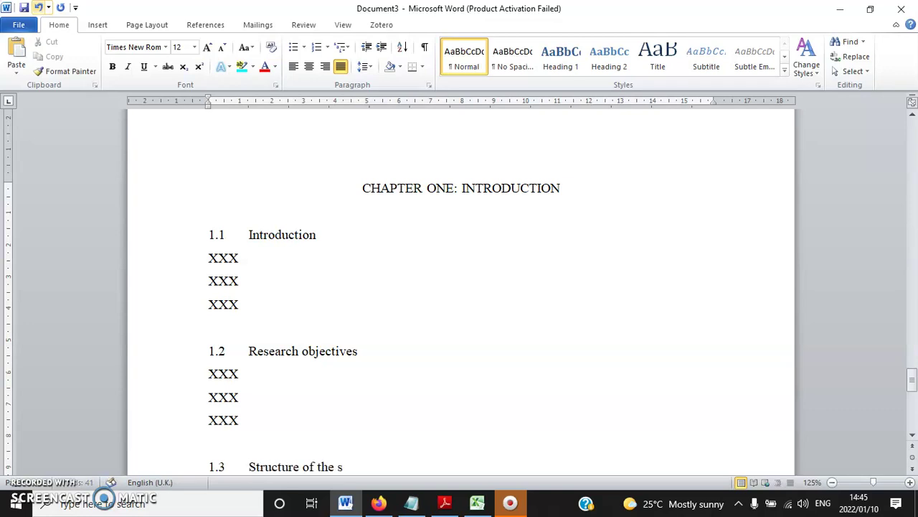
{"action": "left_click", "coordinate": [41, 7]}
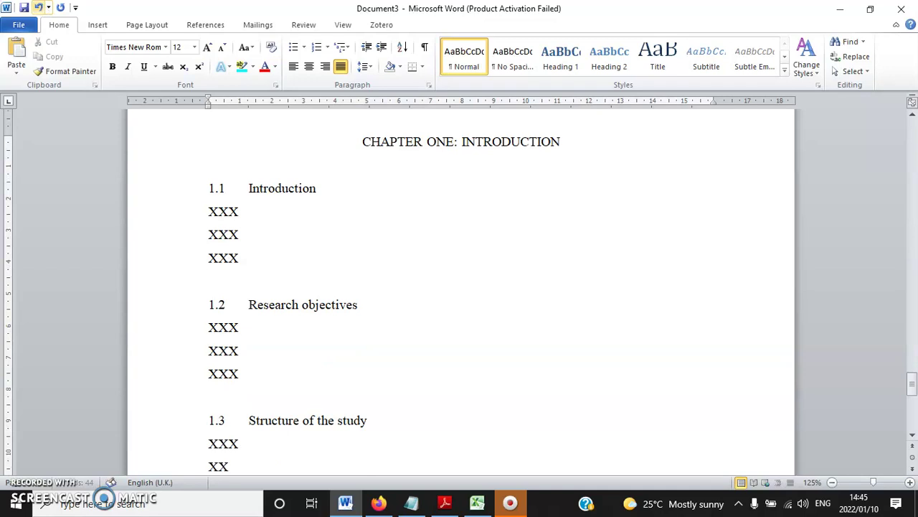
{"action": "left_click", "coordinate": [39, 7]}
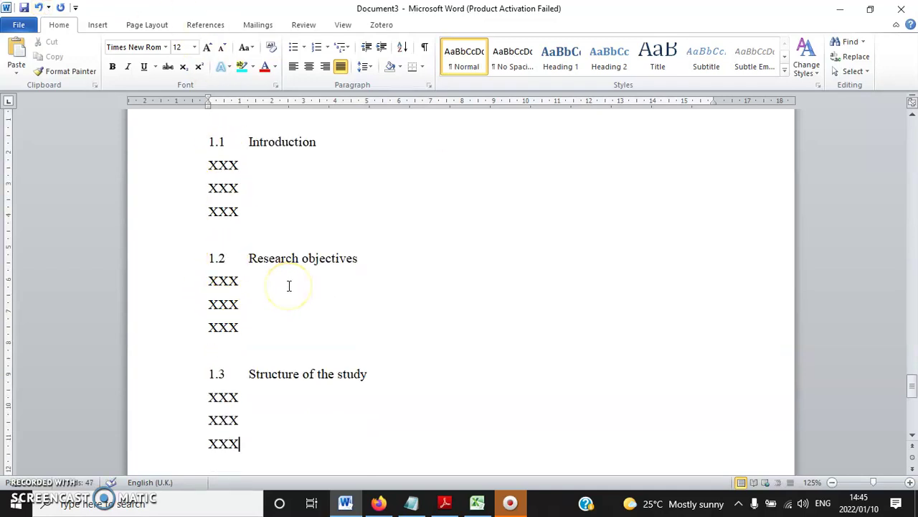
- Check the page number on the Chapter One page against the preceding pages and highlight the chapter's text
{"action": "scroll", "coordinate": [359, 304], "scroll_direction": "up", "scroll_amount": 10}
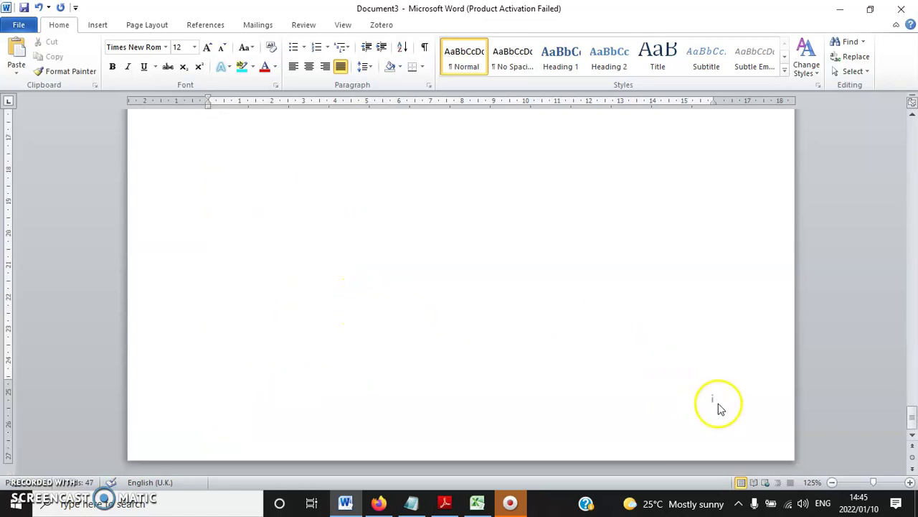
{"action": "scroll", "coordinate": [561, 362], "scroll_direction": "down", "scroll_amount": 10}
{"action": "scroll", "coordinate": [334, 298], "scroll_direction": "up", "scroll_amount": 3}
{"action": "scroll", "coordinate": [436, 300], "scroll_direction": "down", "scroll_amount": 15}
{"action": "scroll", "coordinate": [327, 318], "scroll_direction": "up", "scroll_amount": 5}
{"action": "left_click_drag", "start_coordinate": [267, 395], "coordinate": [192, 262]}
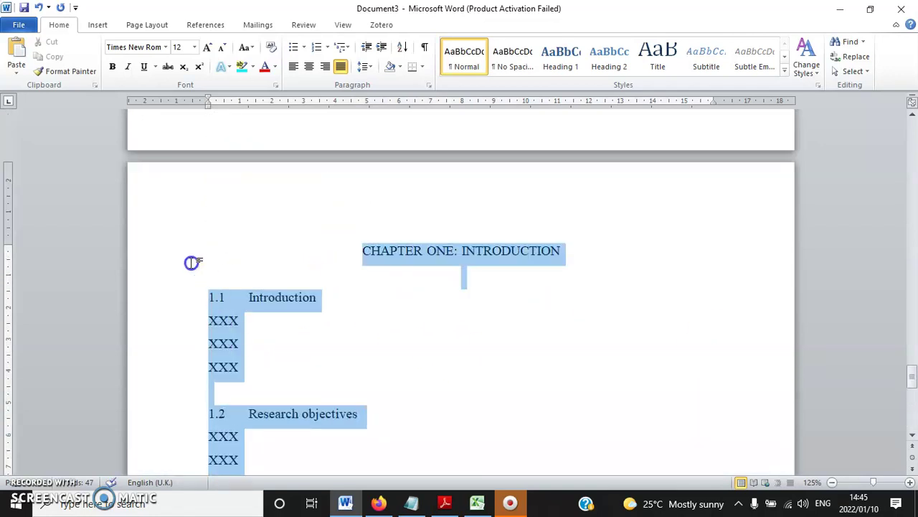
- Change the chapter section's page number format to 1, 2, 3, starting at 1
{"action": "scroll", "coordinate": [215, 286], "scroll_direction": "down", "scroll_amount": 5}
{"action": "left_click", "coordinate": [252, 353]}
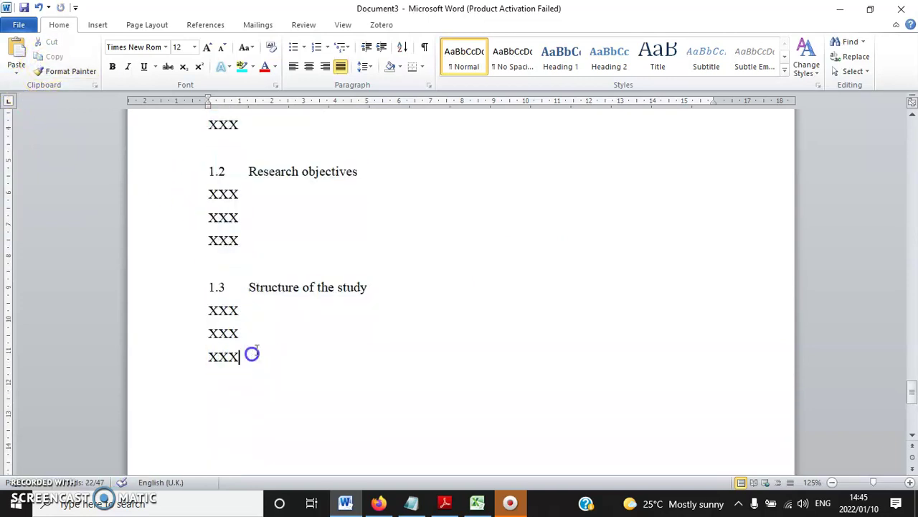
{"action": "left_click", "coordinate": [97, 23]}
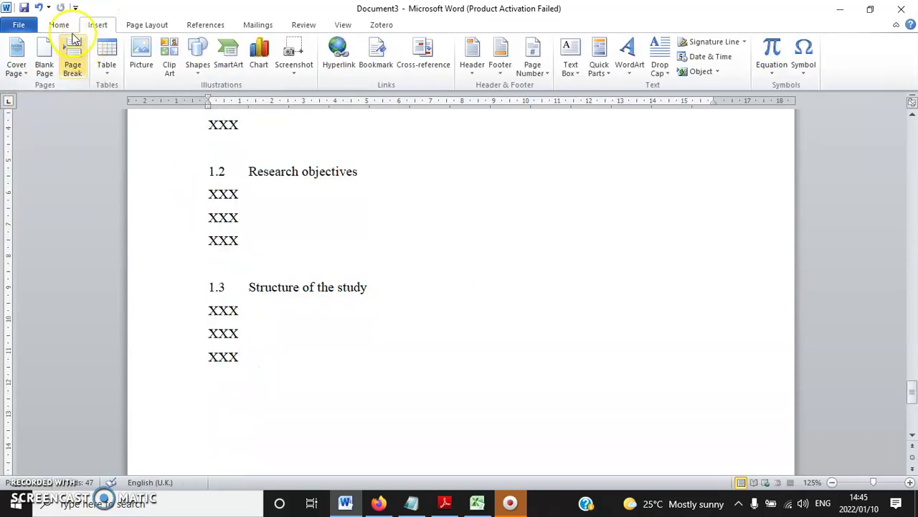
{"action": "left_click", "coordinate": [532, 66]}
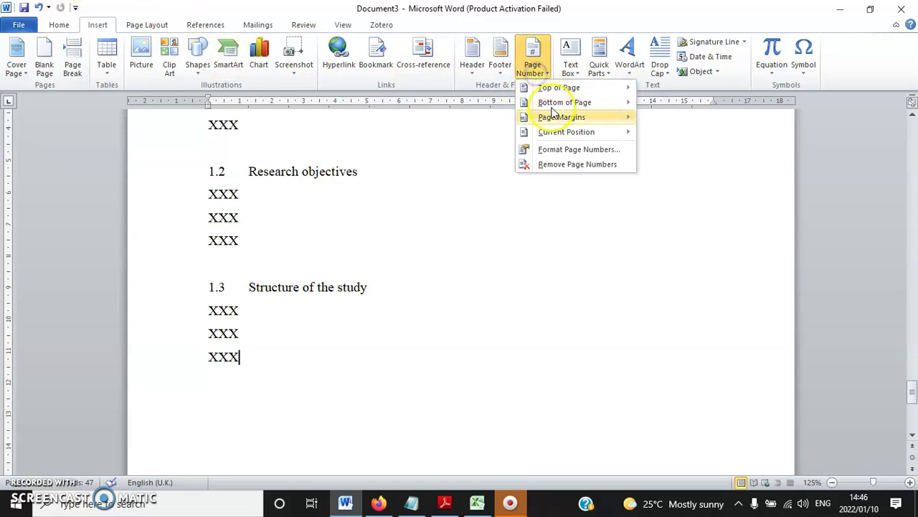
{"action": "left_click", "coordinate": [547, 149]}
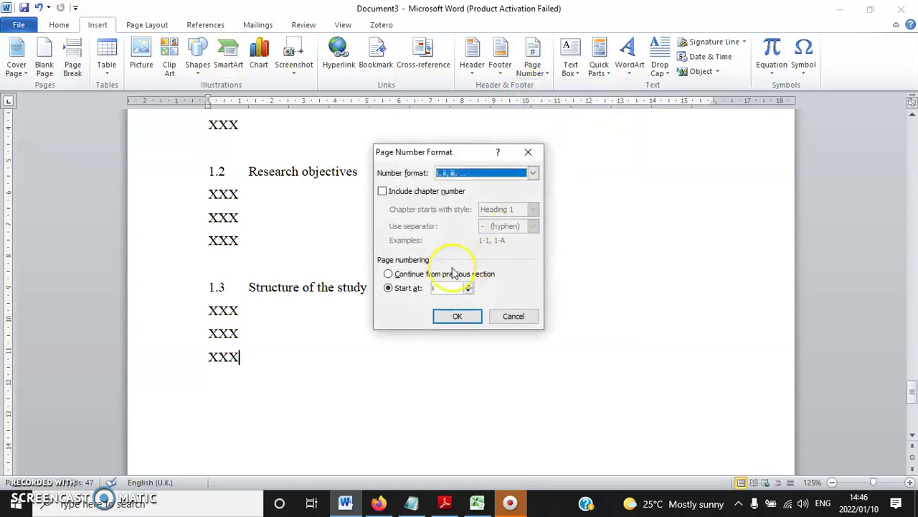
{"action": "left_click", "coordinate": [473, 173]}
{"action": "left_click", "coordinate": [454, 181]}
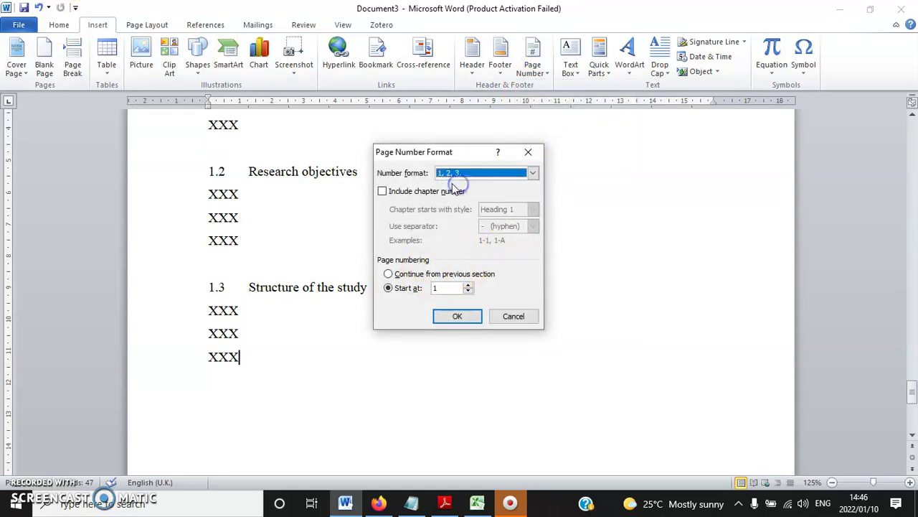
{"action": "left_click", "coordinate": [457, 315]}
{"action": "scroll", "coordinate": [691, 371], "scroll_direction": "down", "scroll_amount": 5}
{"action": "scroll", "coordinate": [373, 352], "scroll_direction": "up", "scroll_amount": 10}
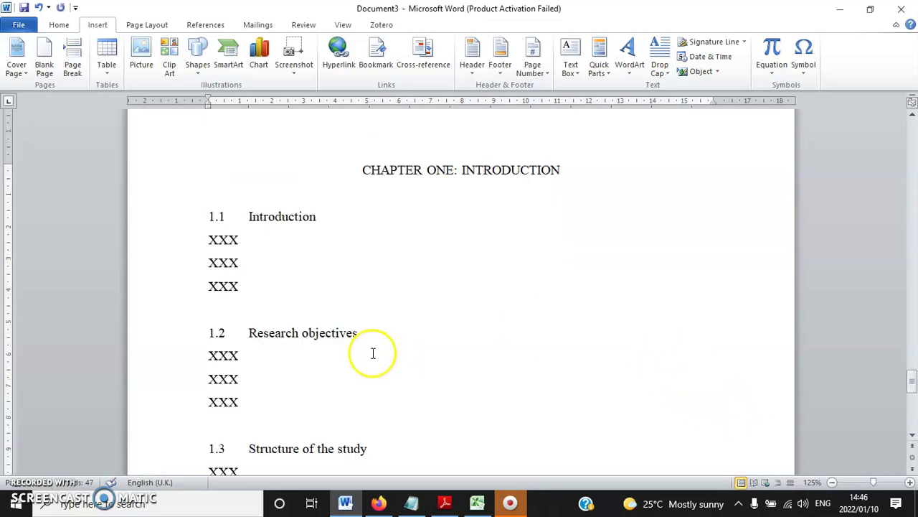
- Insert a page break after the last line of section 1.3 and paste a copy of the Chapter One text on the new page
{"action": "scroll", "coordinate": [287, 352], "scroll_direction": "down", "scroll_amount": 3}
{"action": "left_click", "coordinate": [266, 342]}
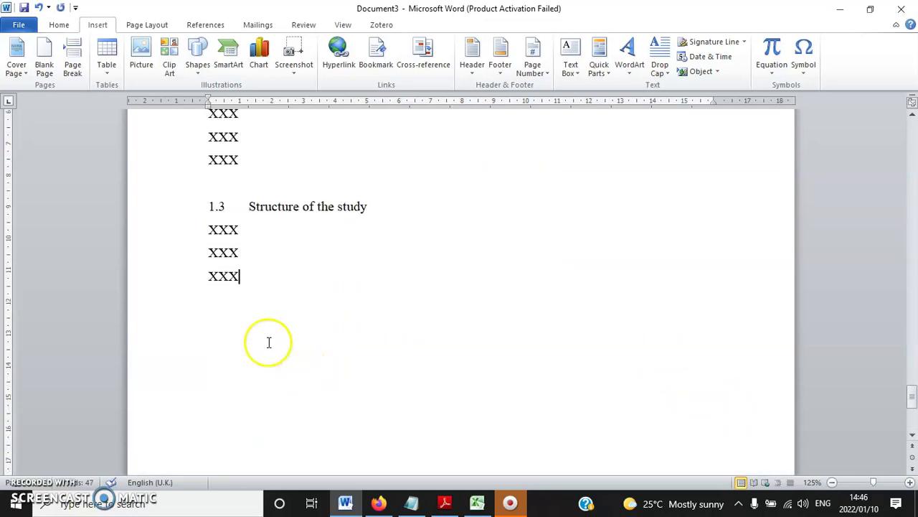
{"action": "left_click", "coordinate": [77, 66]}
{"action": "left_click", "coordinate": [59, 25]}
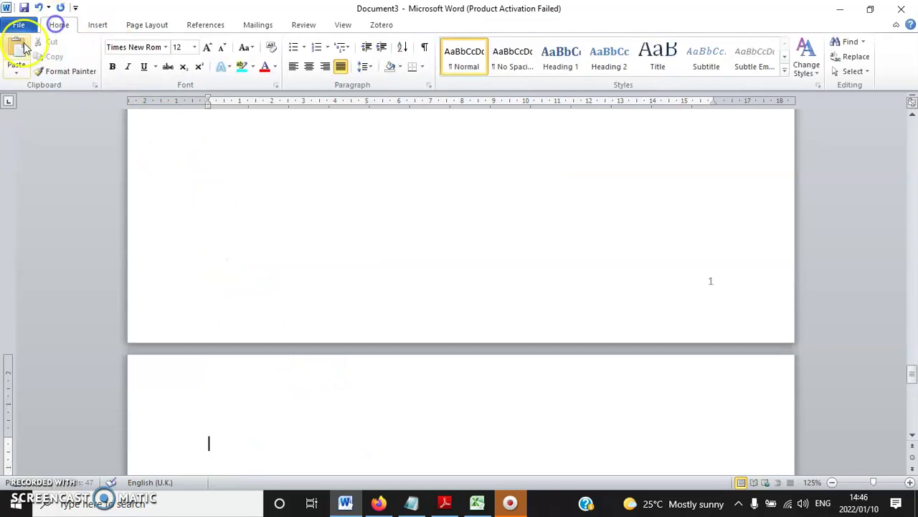
{"action": "left_click", "coordinate": [17, 47]}
- Change the pasted chapter heading to "CHAPTER TWO" and renumber its first two sections as 2.1 and 2.2
{"action": "scroll", "coordinate": [305, 219], "scroll_direction": "up", "scroll_amount": 5}
{"action": "left_click_drag", "start_coordinate": [428, 273], "coordinate": [450, 273]}
{"action": "type", "text": "TWO"}
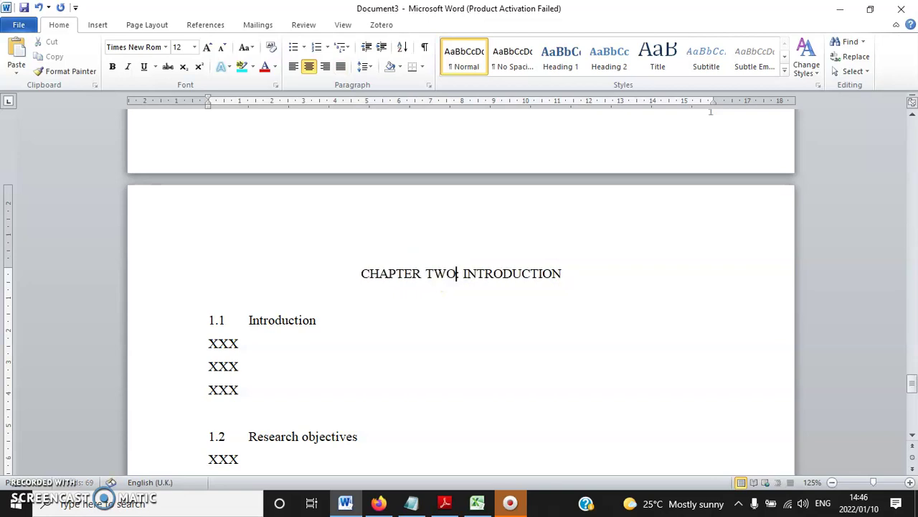
{"action": "type", "text": ":"}
{"action": "key", "text": "Down"}
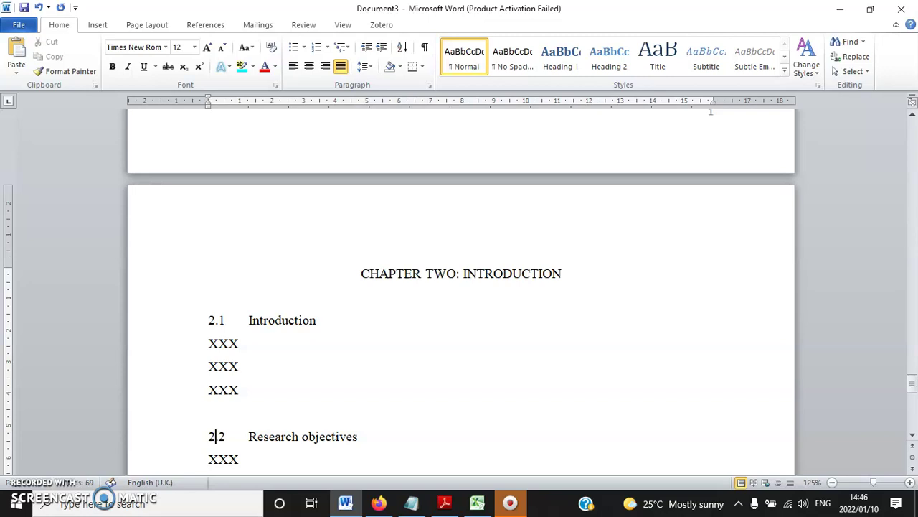
- Copy the Chapter Two text and paste it onto a new page after a page break at the chapter's end
{"action": "scroll", "coordinate": [462, 266], "scroll_direction": "down", "scroll_amount": 3}
{"action": "left_click_drag", "start_coordinate": [360, 315], "coordinate": [344, 315]}
{"action": "scroll", "coordinate": [364, 215], "scroll_direction": "down", "scroll_amount": 5}
{"action": "left_click_drag", "start_coordinate": [348, 171], "coordinate": [324, 299]}
{"action": "left_click", "coordinate": [255, 301]}
{"action": "left_click", "coordinate": [97, 25]}
{"action": "left_click", "coordinate": [72, 64]}
{"action": "left_click", "coordinate": [59, 25]}
{"action": "left_click", "coordinate": [18, 51]}
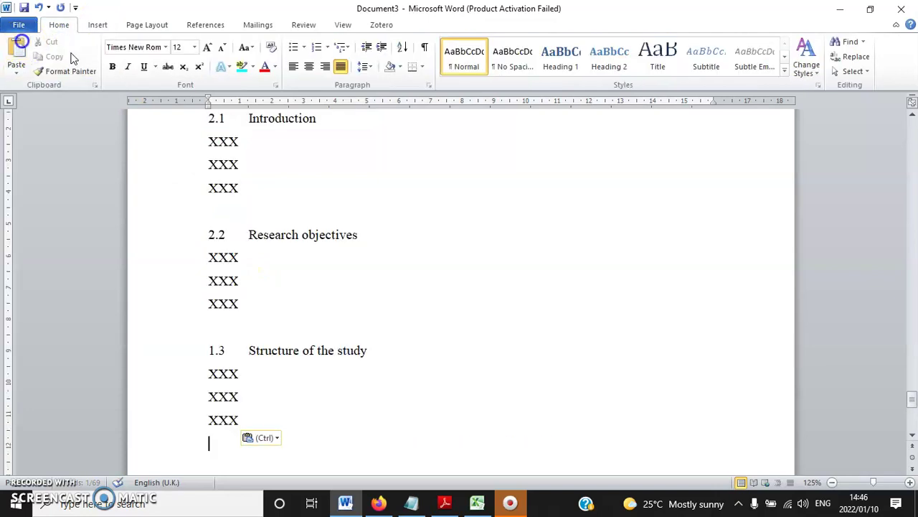
- Change the heading of the newly pasted chapter to "CHAPTER THREE: METHODS AND DATA", removing the old title word
{"action": "scroll", "coordinate": [386, 251], "scroll_direction": "up", "scroll_amount": 5}
{"action": "double_click", "coordinate": [441, 276]}
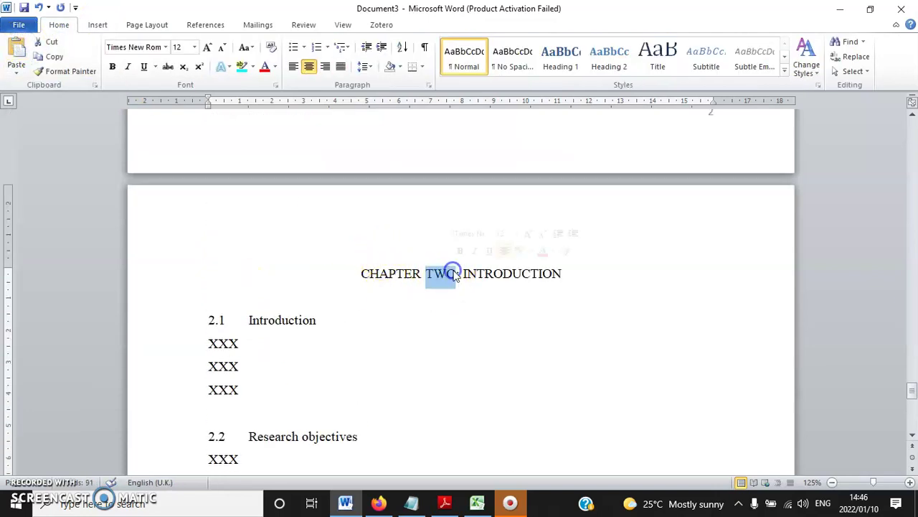
{"action": "type", "text": "THREE: "}
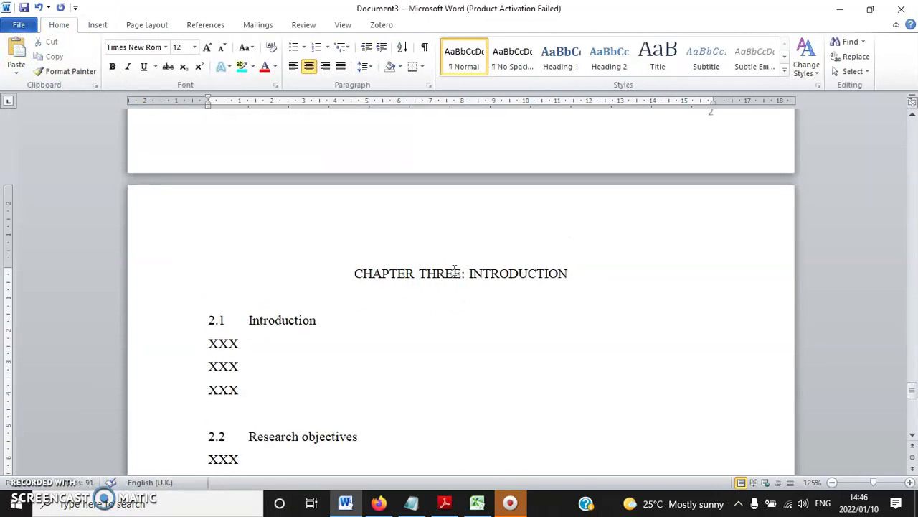
{"action": "type", "text": "METHODS AND DATA"}
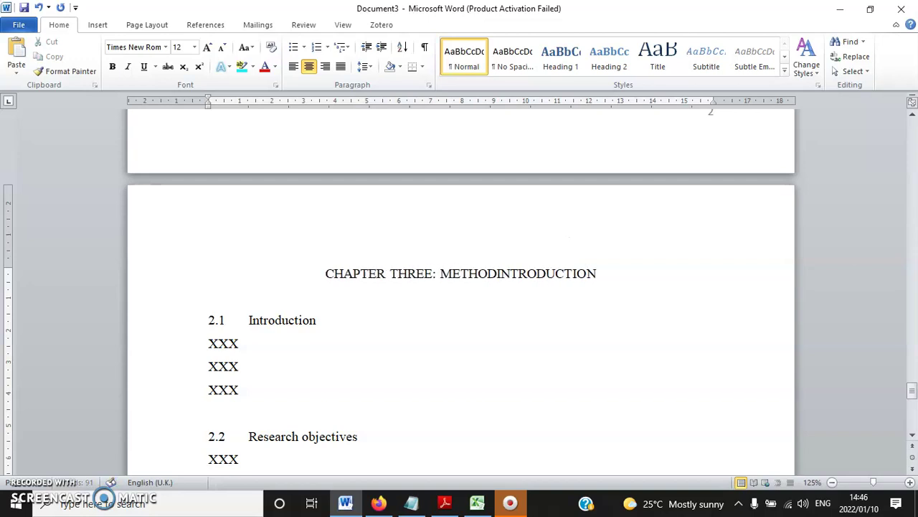
{"action": "key", "text": "Delete"}
{"action": "key", "text": "Delete"}
{"action": "key", "text": "Delete"}
{"action": "key", "text": "Delete"}
{"action": "key", "text": "Delete"}
{"action": "key", "text": "Delete"}
{"action": "key", "text": "Delete"}
{"action": "key", "text": "Delete"}
{"action": "key", "text": "Delete"}
{"action": "key", "text": "Delete"}
{"action": "key", "text": "Delete"}
{"action": "key", "text": "Delete"}
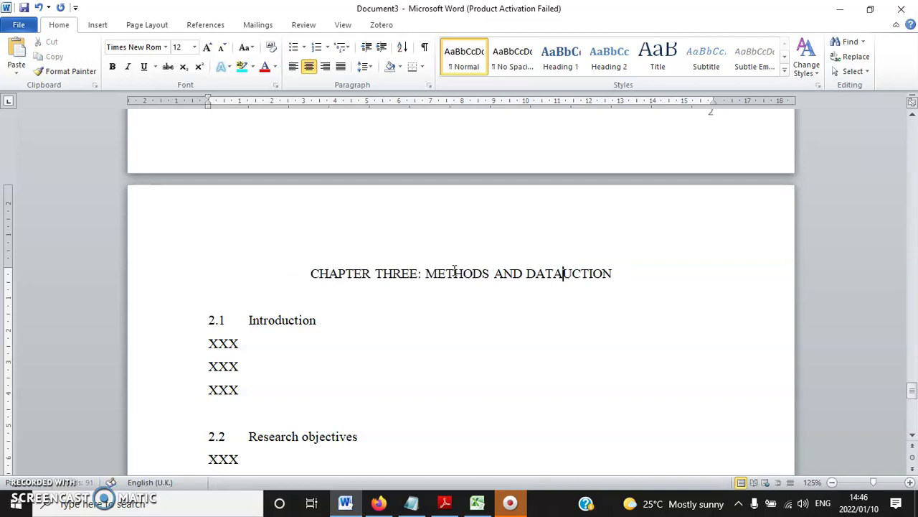
- Replace the title in the Chapter Two heading with "LITERATURE REVIEW"
{"action": "scroll", "coordinate": [514, 302], "scroll_direction": "up", "scroll_amount": 20}
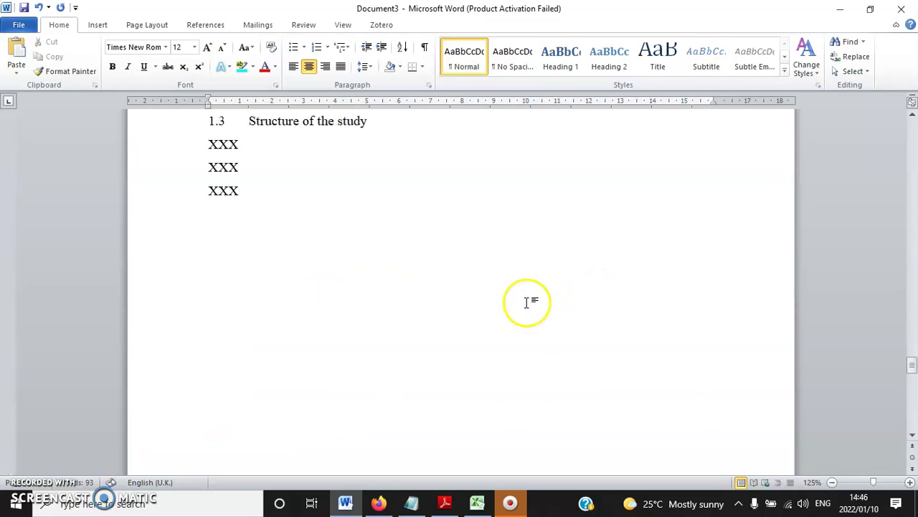
{"action": "scroll", "coordinate": [524, 302], "scroll_direction": "down", "scroll_amount": 8}
{"action": "left_click_drag", "start_coordinate": [563, 287], "coordinate": [469, 295]}
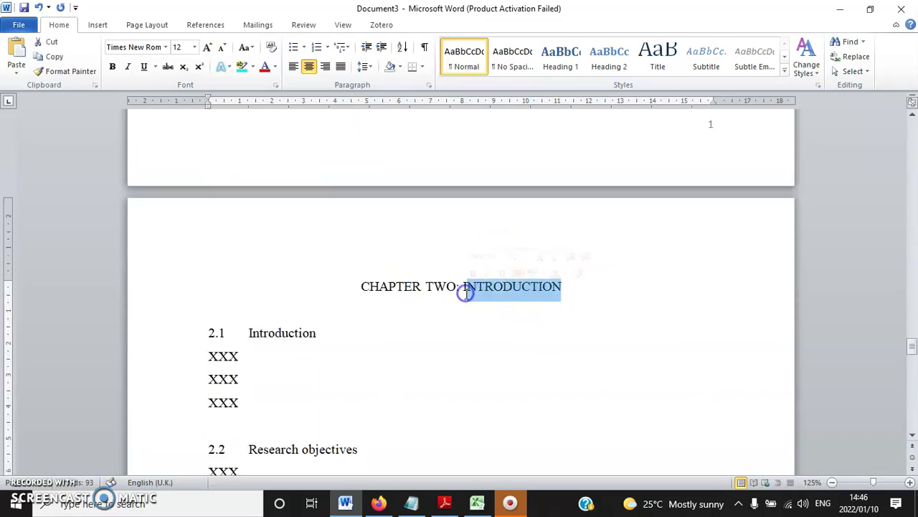
{"action": "type", "text": "LITERATURE REVIEW"}
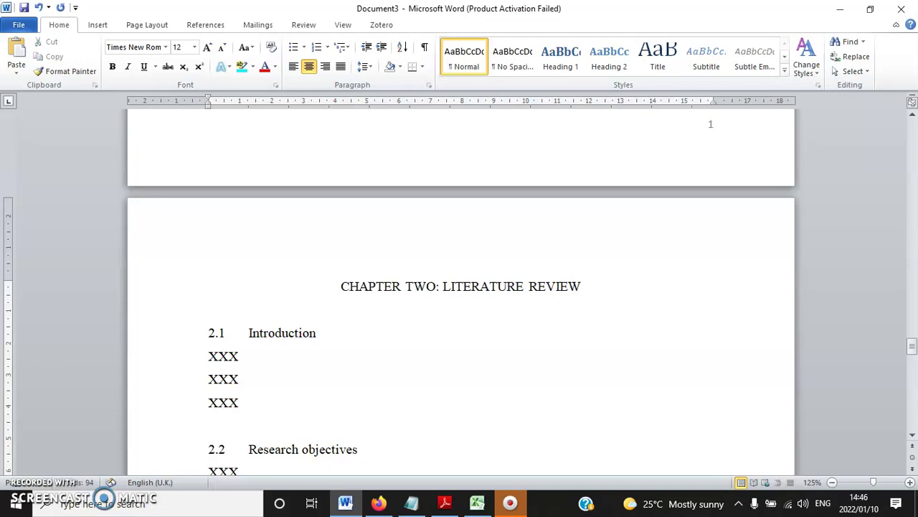
- Check the page numbers at the foot of the chapter pages
{"action": "scroll", "coordinate": [781, 351], "scroll_direction": "down", "scroll_amount": 10}
{"action": "scroll", "coordinate": [716, 322], "scroll_direction": "down", "scroll_amount": 15}
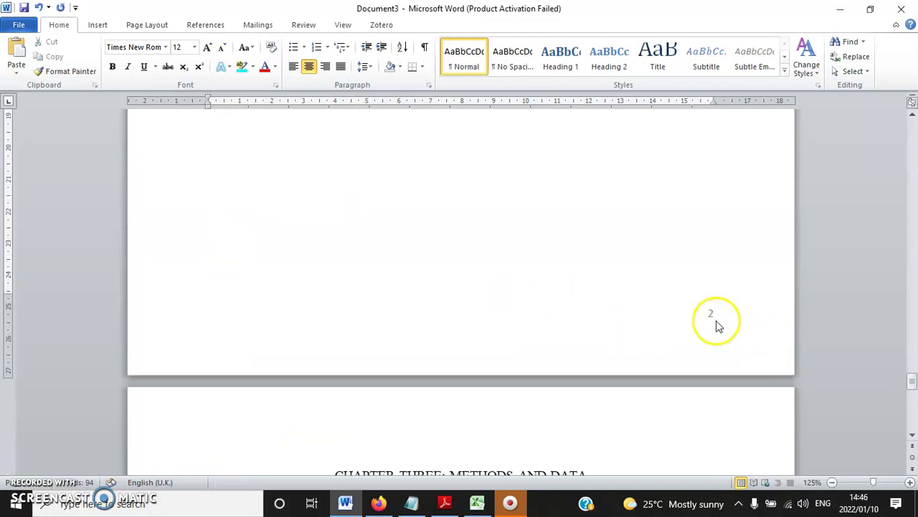
{"action": "scroll", "coordinate": [521, 371], "scroll_direction": "up", "scroll_amount": 10}
{"action": "scroll", "coordinate": [430, 359], "scroll_direction": "down", "scroll_amount": 5}
{"action": "scroll", "coordinate": [443, 359], "scroll_direction": "up", "scroll_amount": 6}
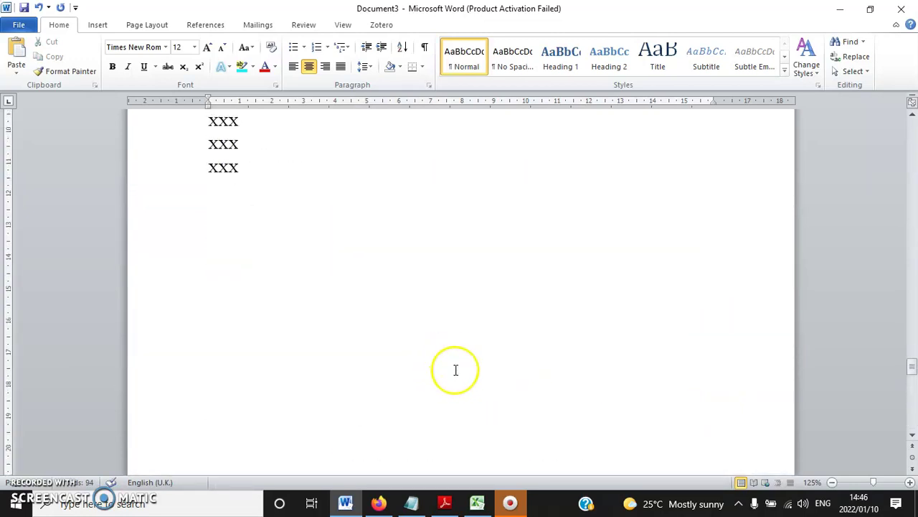
- Switch to Notepad to read the plan's points on the lists of tables and figures, and return to the Word document
{"action": "left_click", "coordinate": [411, 502]}
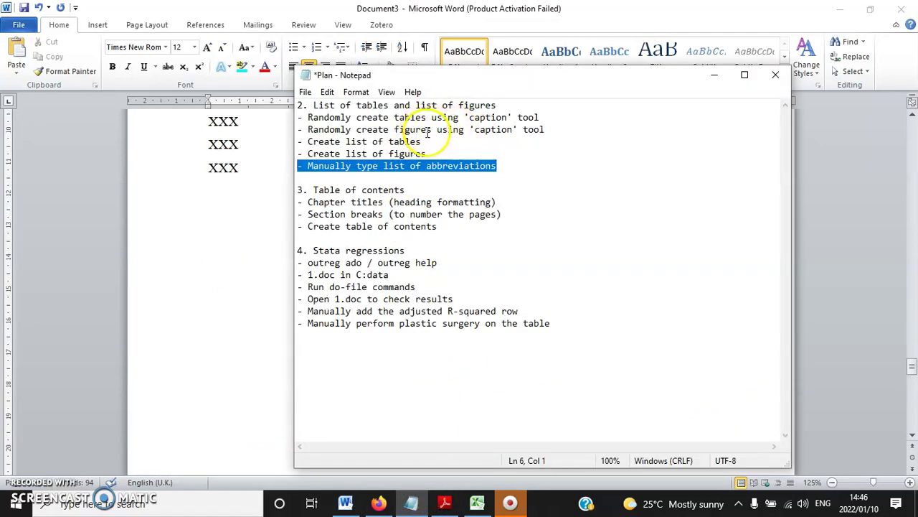
{"action": "left_click", "coordinate": [242, 225]}
{"action": "scroll", "coordinate": [338, 366], "scroll_direction": "up", "scroll_amount": 10}
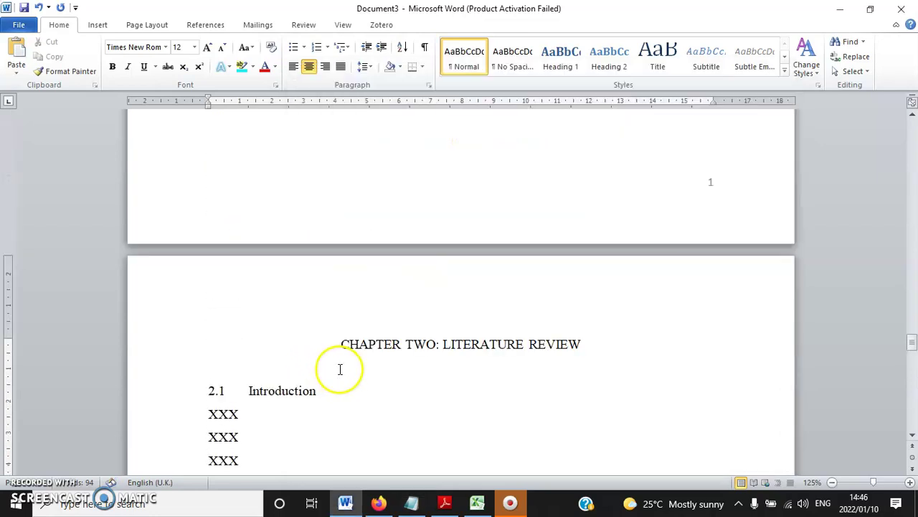
{"action": "scroll", "coordinate": [359, 349], "scroll_direction": "up", "scroll_amount": 2}
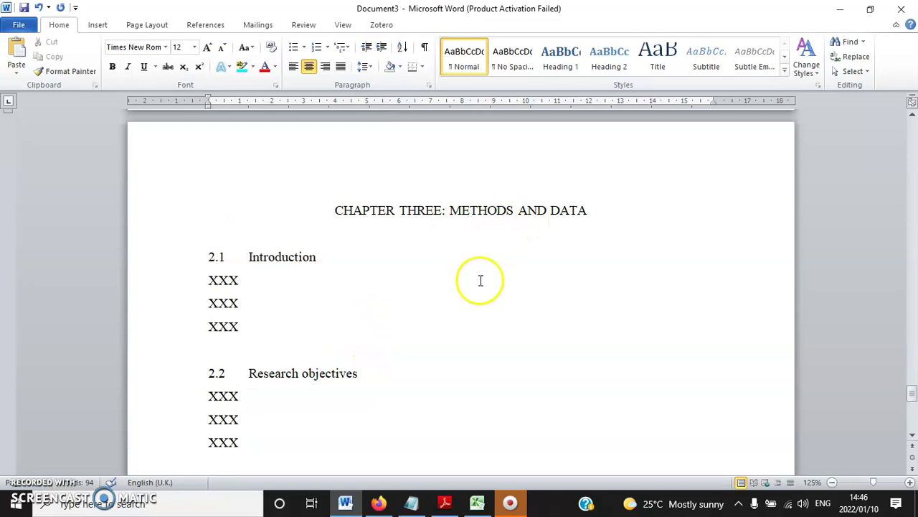
- Renumber Chapter Three's first two sections as 3.1 and 3.2 and retitle section 3.2 "Methods"
{"action": "scroll", "coordinate": [480, 279], "scroll_direction": "down", "scroll_amount": 3}
{"action": "scroll", "coordinate": [261, 321], "scroll_direction": "up", "scroll_amount": 5}
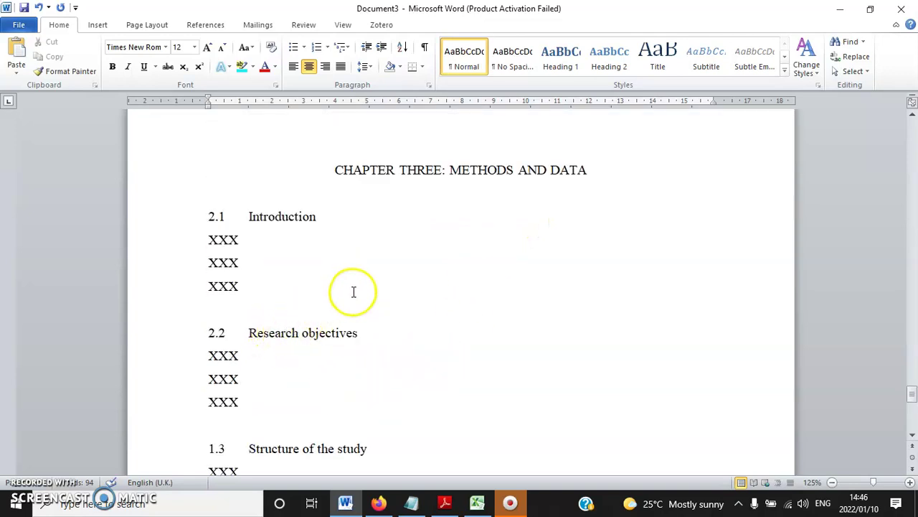
{"action": "scroll", "coordinate": [355, 292], "scroll_direction": "down", "scroll_amount": 1}
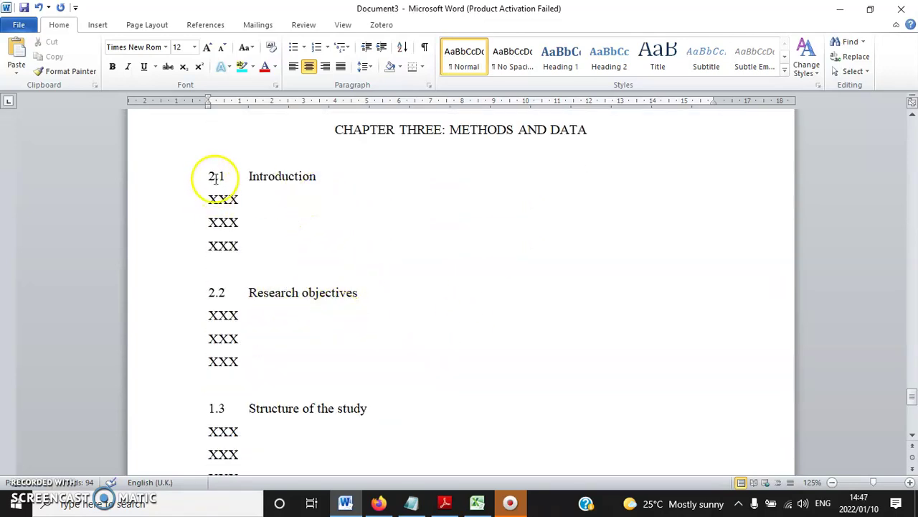
{"action": "left_click_drag", "start_coordinate": [216, 177], "coordinate": [209, 177]}
{"action": "type", "text": "3"}
{"action": "left_click_drag", "start_coordinate": [216, 293], "coordinate": [208, 293]}
{"action": "type", "text": "3"}
{"action": "left_click_drag", "start_coordinate": [359, 292], "coordinate": [266, 296]}
{"action": "type", "text": "mE"}
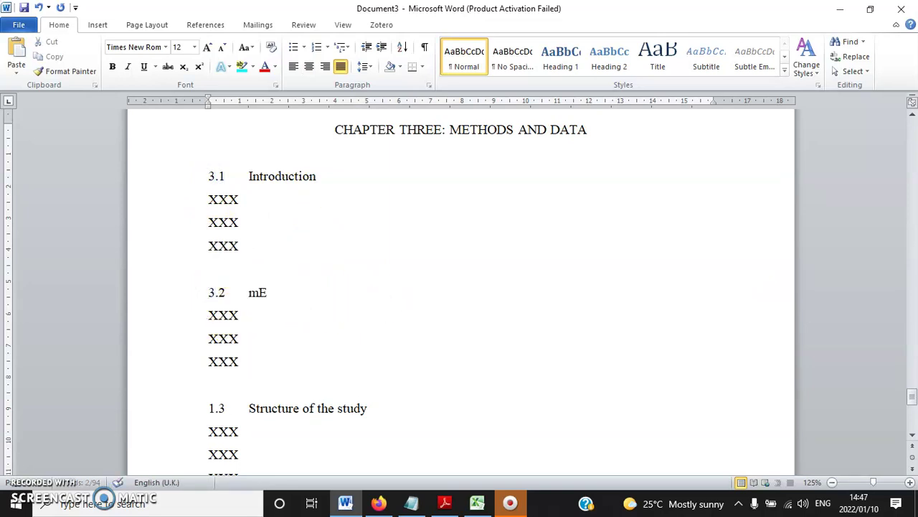
- Add blank lines below the placeholder text of section 3.2 and insert a table with three columns and three rows there
{"action": "left_click_drag", "start_coordinate": [254, 362], "coordinate": [187, 314]}
{"action": "left_click", "coordinate": [255, 367]}
{"action": "key", "text": "Return"}
{"action": "key", "text": "Return"}
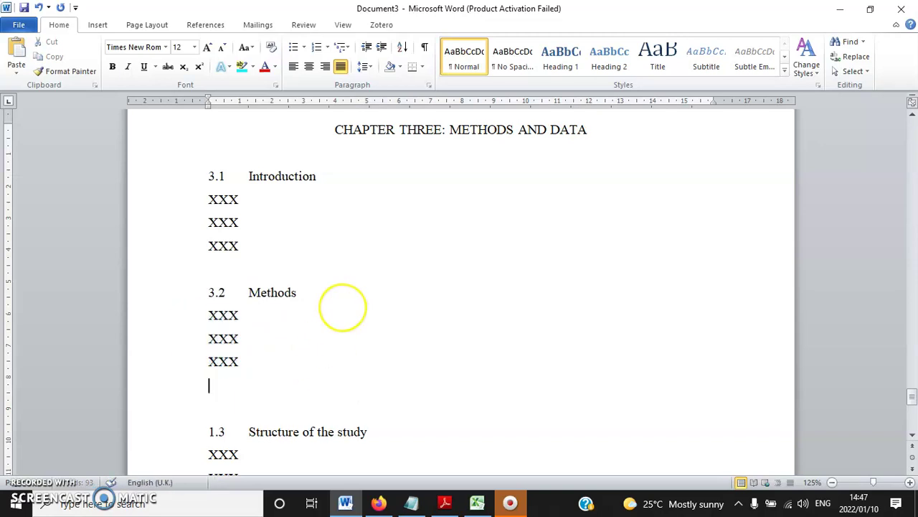
{"action": "scroll", "coordinate": [296, 277], "scroll_direction": "down", "scroll_amount": 1}
{"action": "scroll", "coordinate": [145, 152], "scroll_direction": "up", "scroll_amount": 1}
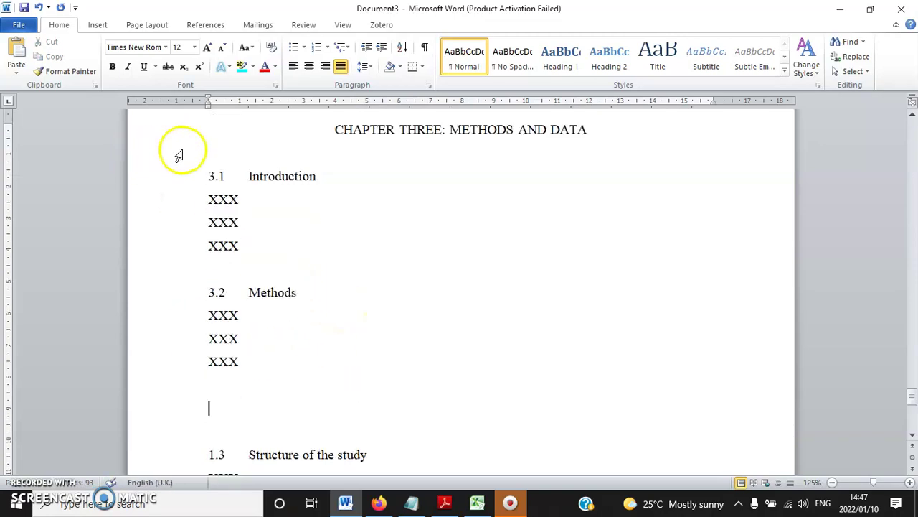
{"action": "left_click", "coordinate": [98, 25]}
{"action": "left_click", "coordinate": [106, 58]}
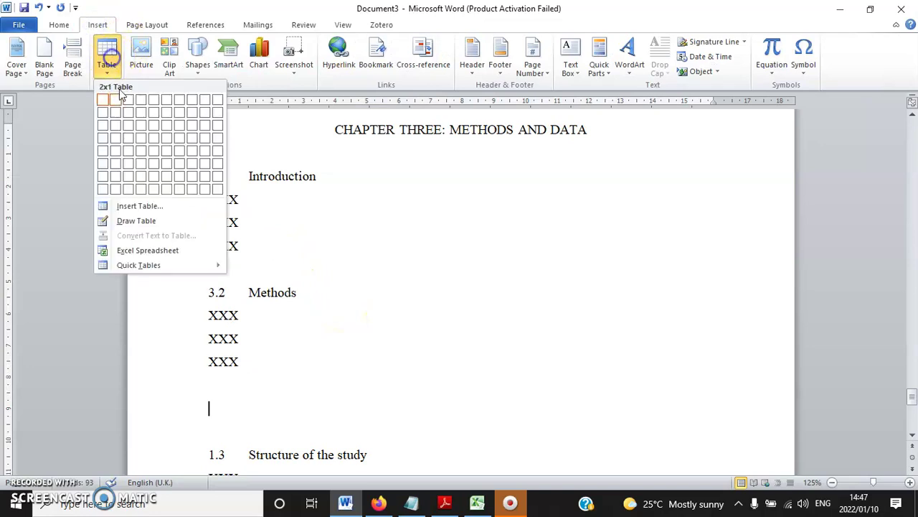
{"action": "left_click", "coordinate": [130, 122]}
- Fill the table row by row with 123, 11, 21e; Q, 211, 222; and 2525, Wrq, 222
{"action": "type", "text": "XX"}
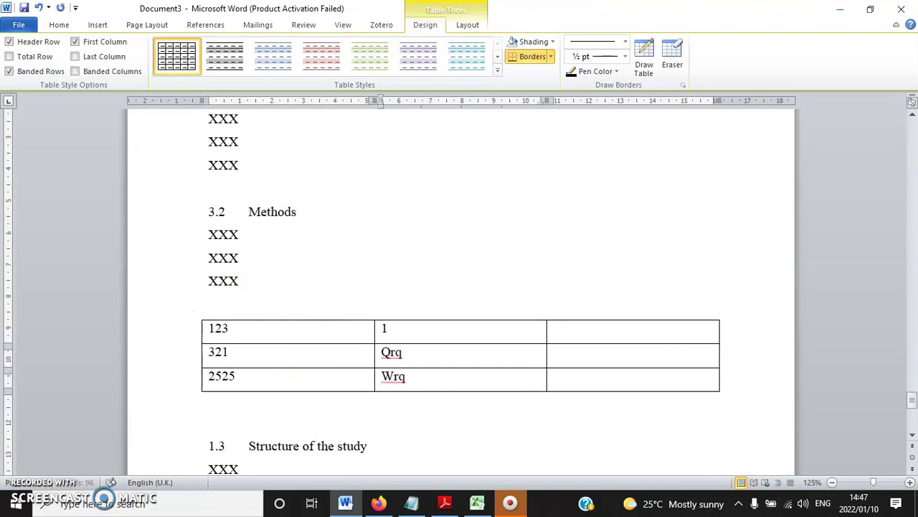
{"action": "key", "text": "Tab"}
{"action": "type", "text": "2"}
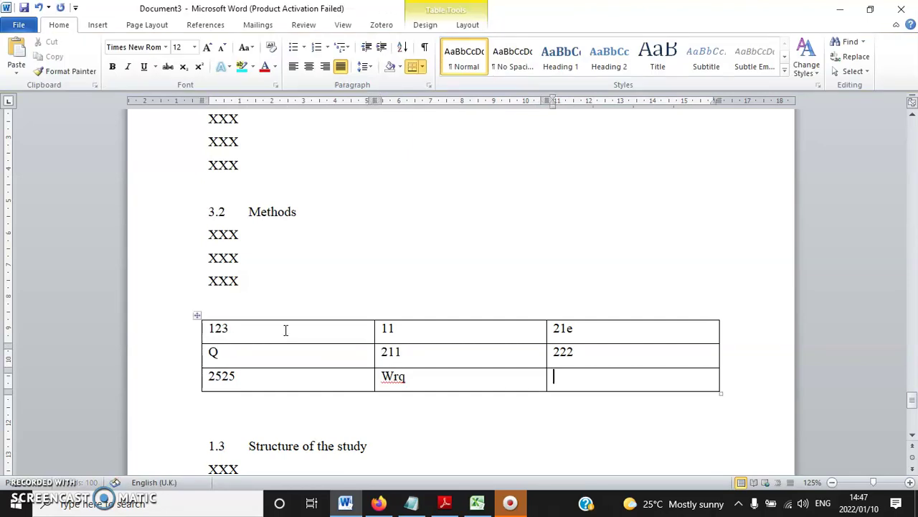
- Add a blank line above the table and insert the Table-labelled caption "Table 1: List of variables to be included in the regression" there
{"action": "key", "text": "Up"}
{"action": "key", "text": "Up"}
{"action": "key", "text": "Return"}
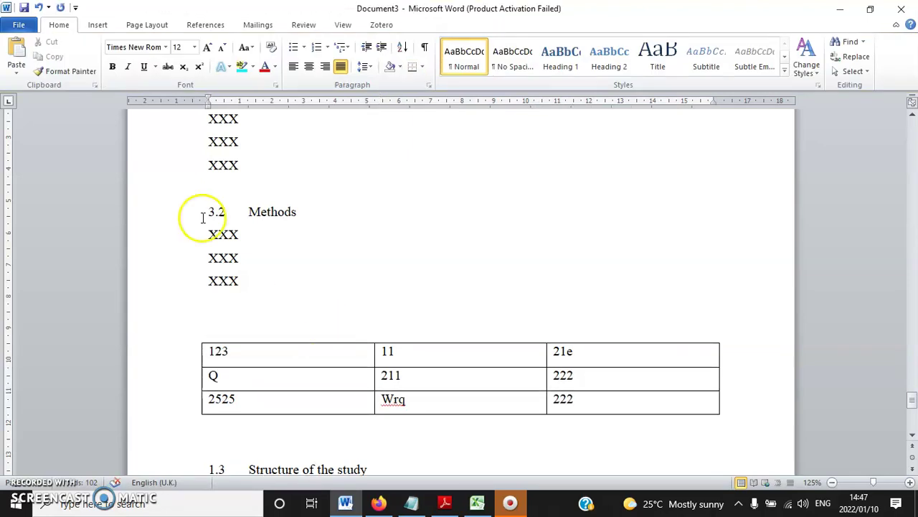
{"action": "left_click", "coordinate": [208, 25]}
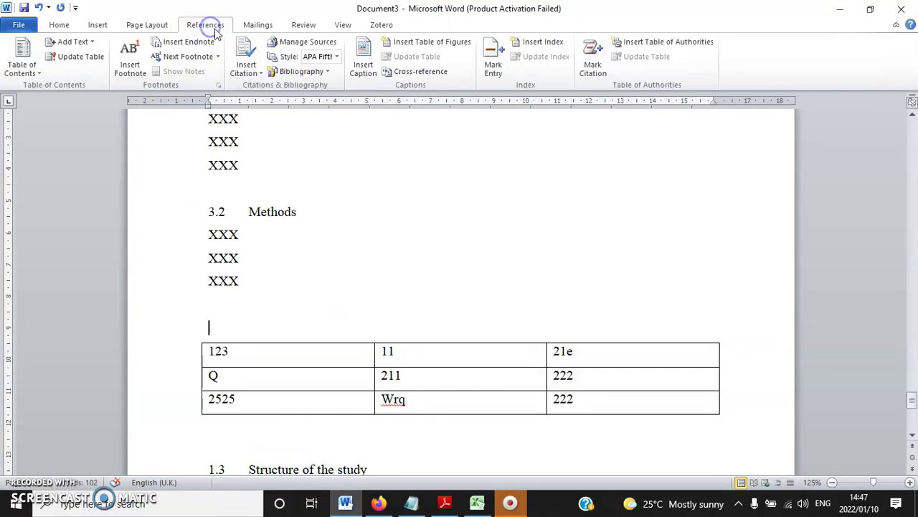
{"action": "left_click", "coordinate": [363, 68]}
{"action": "left_click", "coordinate": [547, 226]}
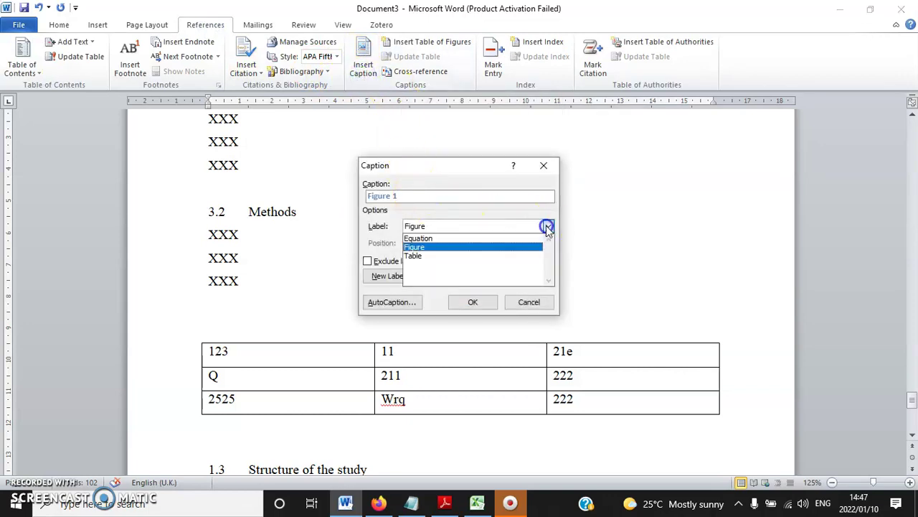
{"action": "left_click", "coordinate": [434, 256]}
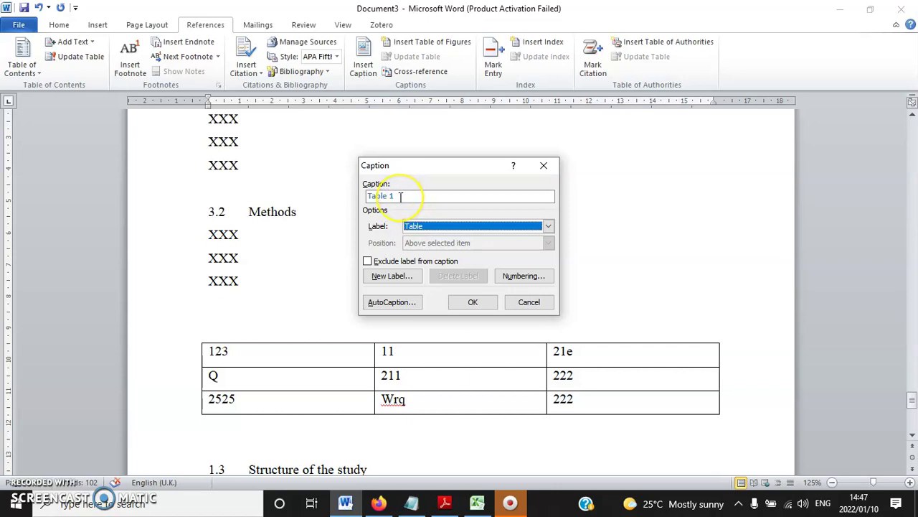
{"action": "left_click", "coordinate": [472, 302]}
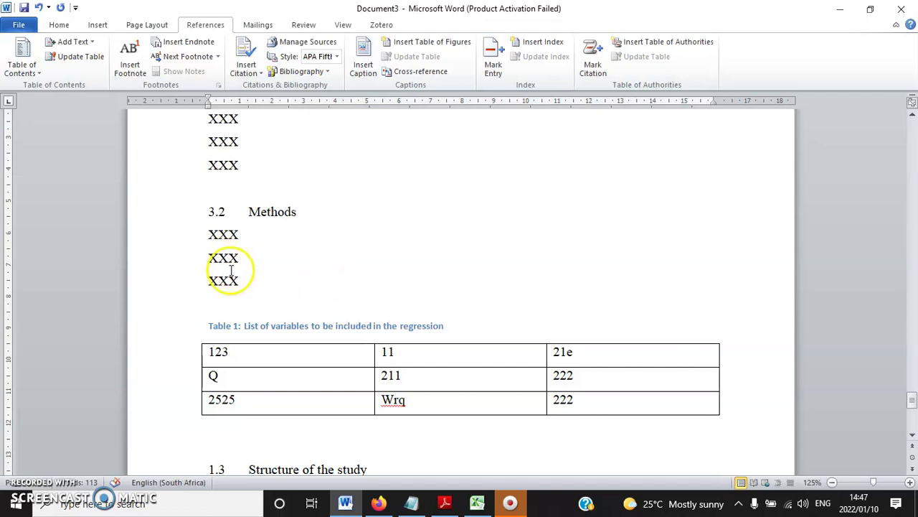
- Format the Table 1 caption as non-bold, black, 12-point Times New Roman text
{"action": "left_click", "coordinate": [192, 334]}
{"action": "left_click", "coordinate": [58, 24]}
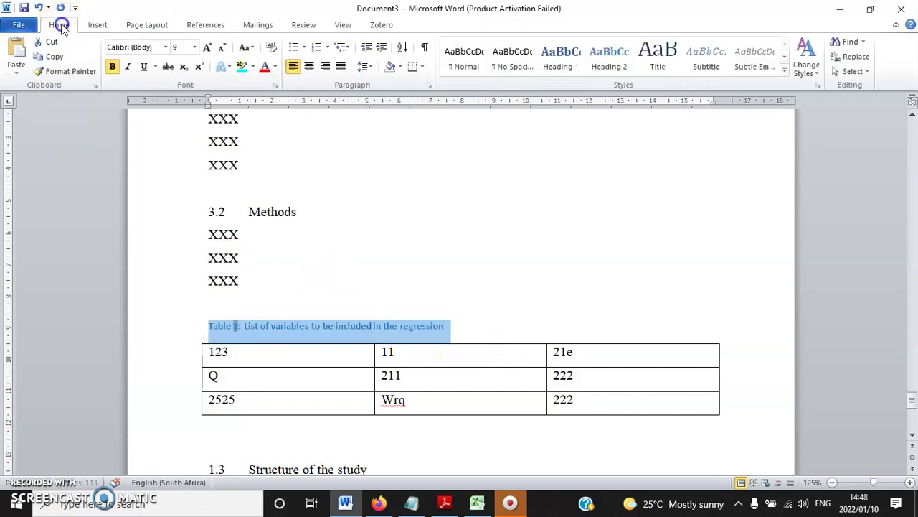
{"action": "left_click", "coordinate": [111, 66]}
{"action": "left_click", "coordinate": [165, 47]}
{"action": "left_click", "coordinate": [188, 122]}
{"action": "left_click", "coordinate": [206, 46]}
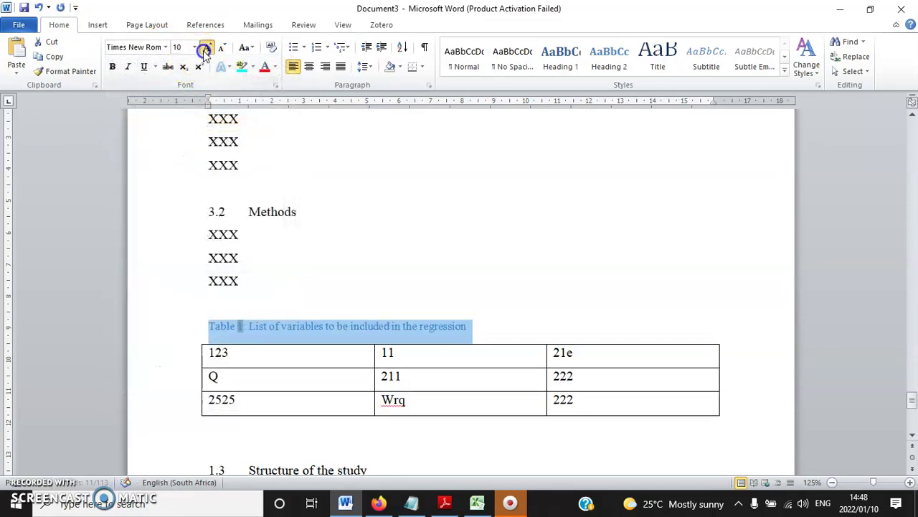
{"action": "left_click", "coordinate": [206, 47]}
{"action": "left_click", "coordinate": [206, 46]}
{"action": "left_click", "coordinate": [276, 66]}
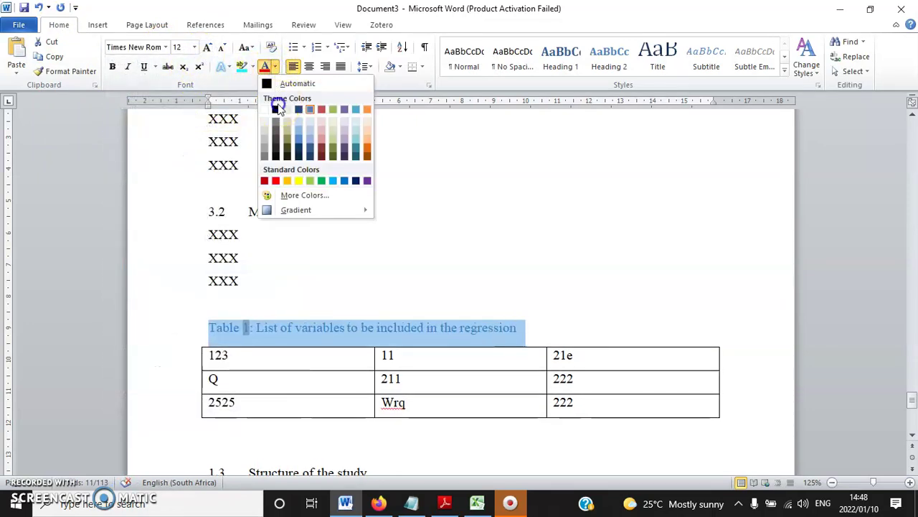
{"action": "left_click", "coordinate": [275, 109]}
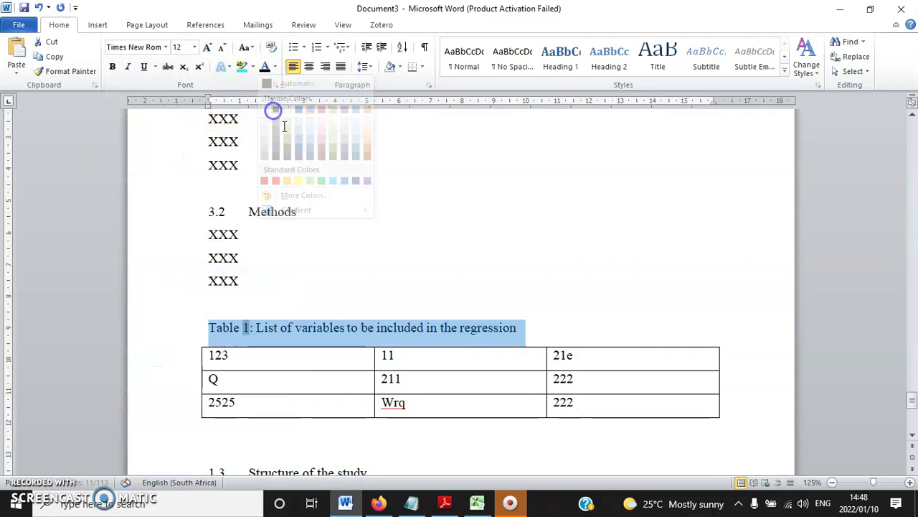
- Set the Table 1 caption's spacing after to 0 pt and its line spacing to 1.5 lines
{"action": "right_click", "coordinate": [368, 349]}
{"action": "left_click", "coordinate": [416, 290]}
{"action": "left_click", "coordinate": [426, 276]}
{"action": "left_click", "coordinate": [479, 271]}
{"action": "left_click", "coordinate": [481, 292]}
{"action": "left_click", "coordinate": [494, 404]}
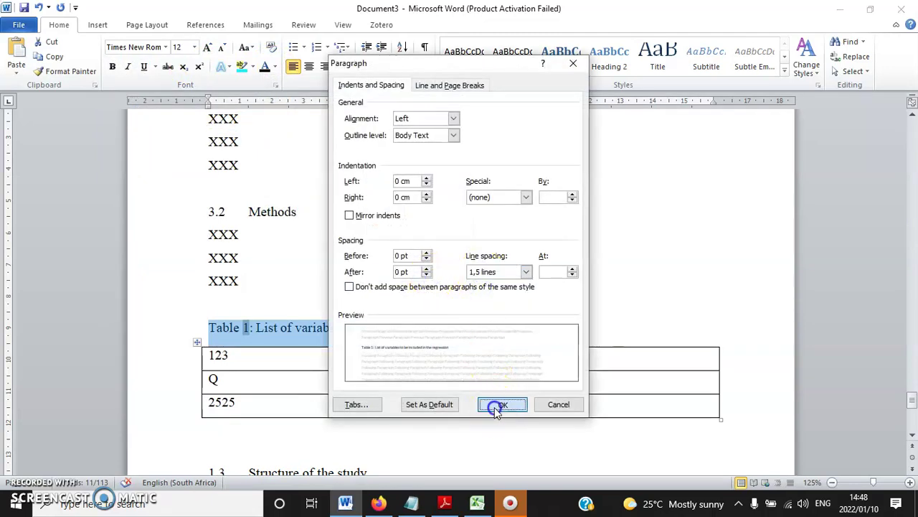
- Renumber and retitle the section below the first table as "3.3 Data", leaving one blank line between the table and the heading
{"action": "scroll", "coordinate": [246, 349], "scroll_direction": "down", "scroll_amount": 2}
{"action": "left_click", "coordinate": [243, 350]}
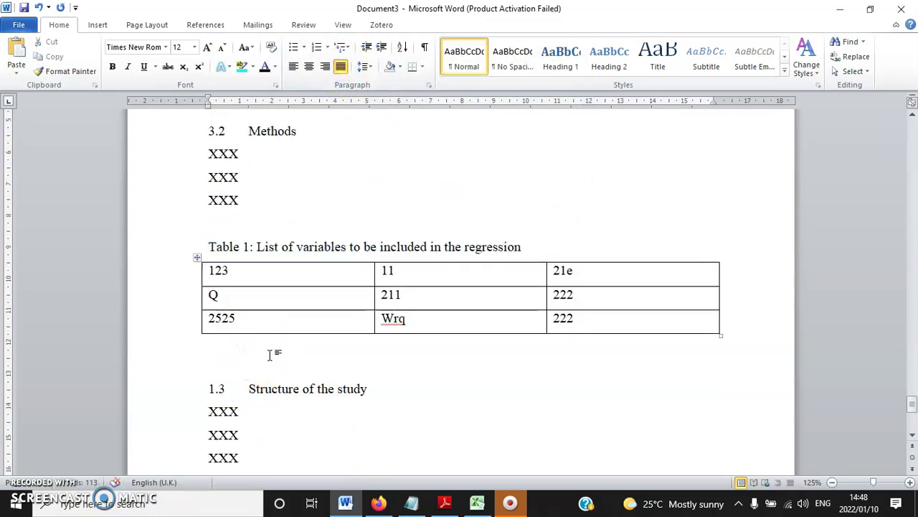
{"action": "key", "text": "Return"}
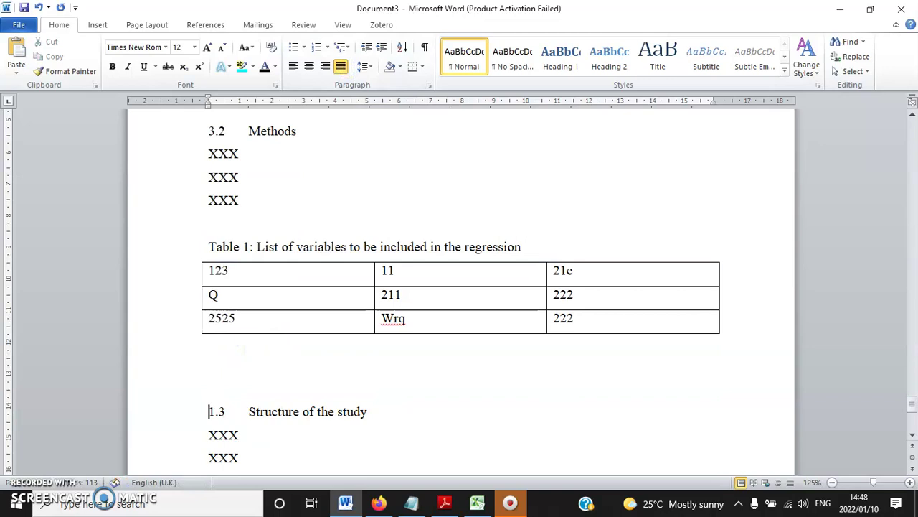
{"action": "left_click_drag", "start_coordinate": [372, 407], "coordinate": [242, 409]}
{"action": "type", "text": "Data"}
{"action": "left_click", "coordinate": [240, 371]}
{"action": "key", "text": "Delete"}
{"action": "key", "text": "Delete"}
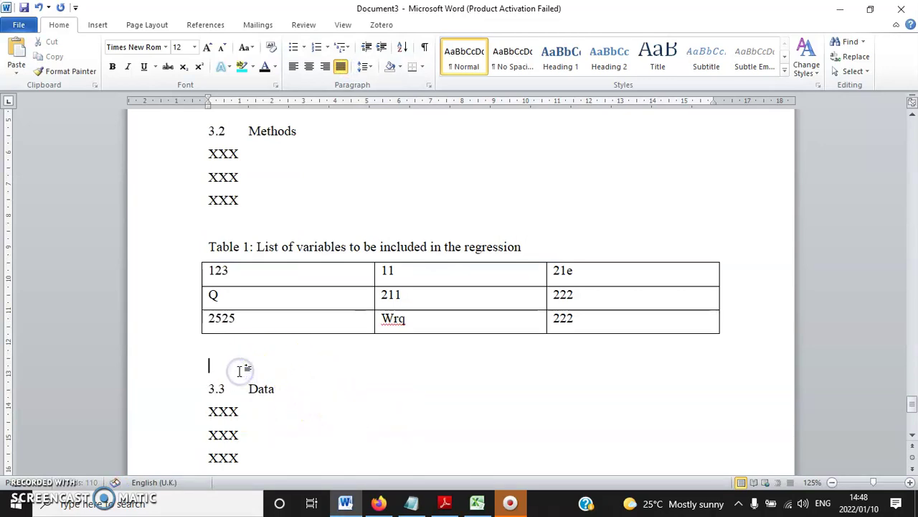
- Delete the third XXX placeholder line of section 3.3
{"action": "scroll", "coordinate": [256, 383], "scroll_direction": "down", "scroll_amount": 1}
{"action": "scroll", "coordinate": [177, 397], "scroll_direction": "down", "scroll_amount": 3}
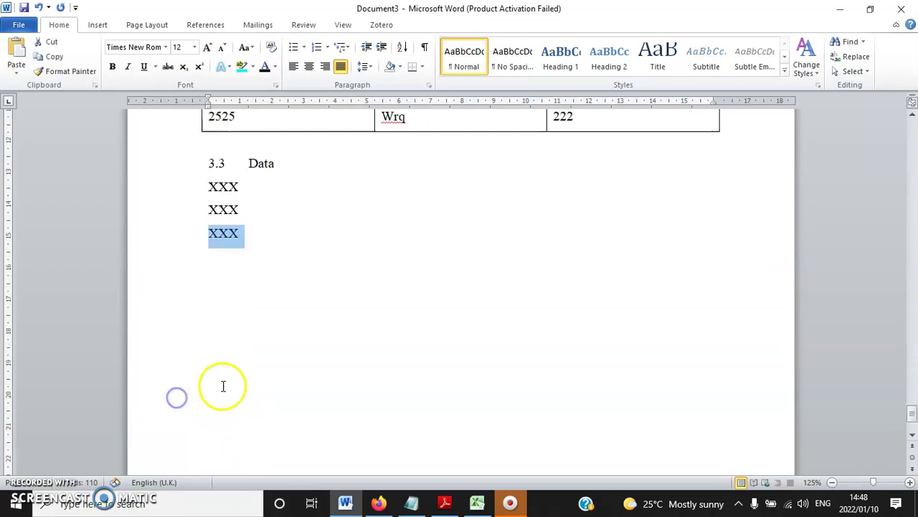
{"action": "key", "text": "Delete"}
{"action": "scroll", "coordinate": [296, 360], "scroll_direction": "up", "scroll_amount": 4}
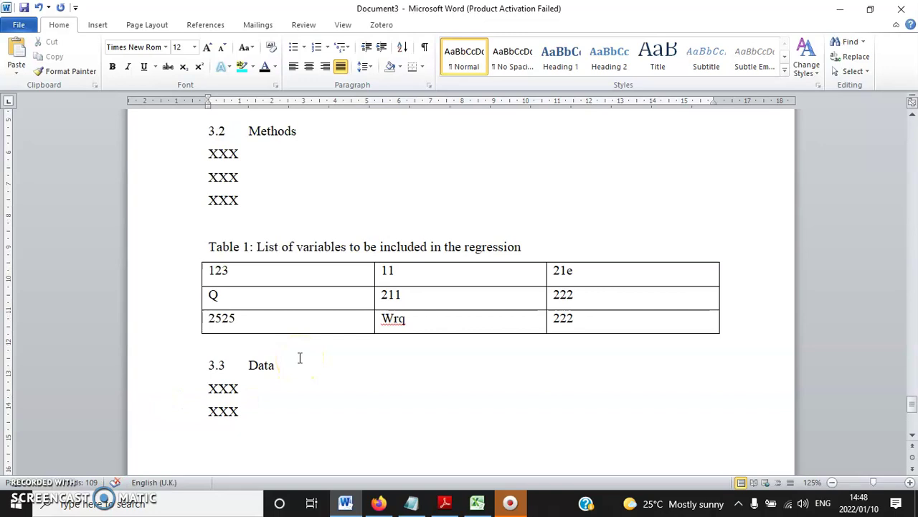
- Insert the caption "Table 2: Frequency of Income and Expenditure Survey taking place" below the placeholder text of section 3.3
{"action": "left_click", "coordinate": [213, 26]}
{"action": "left_click", "coordinate": [363, 61]}
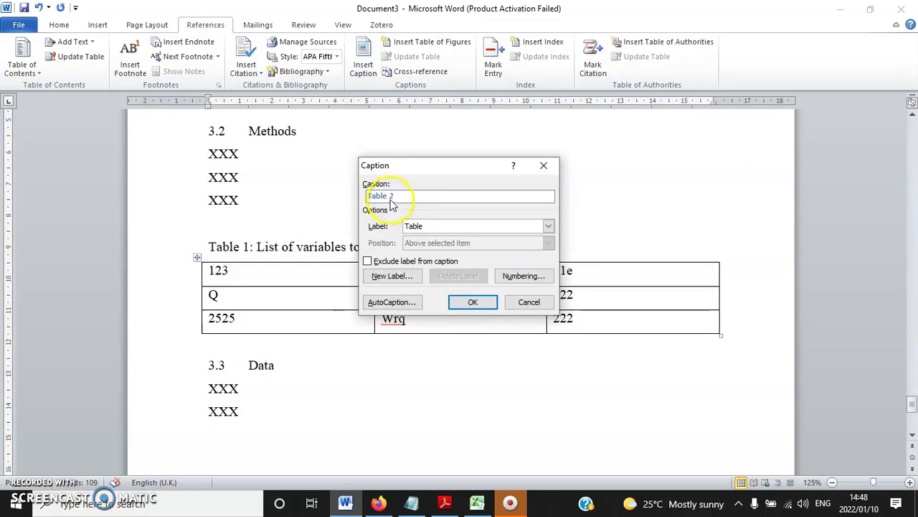
{"action": "left_click", "coordinate": [473, 302]}
- Format the Table 2 caption as non-bold, black, justified, 12-point Times New Roman text
{"action": "scroll", "coordinate": [328, 352], "scroll_direction": "down", "scroll_amount": 2}
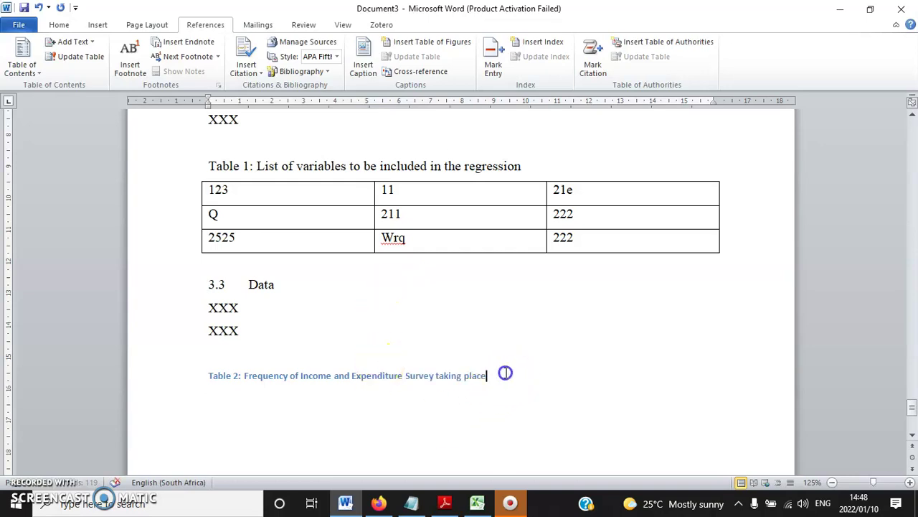
{"action": "left_click_drag", "start_coordinate": [504, 373], "coordinate": [181, 379]}
{"action": "left_click", "coordinate": [59, 24]}
{"action": "left_click", "coordinate": [113, 66]}
{"action": "left_click", "coordinate": [340, 66]}
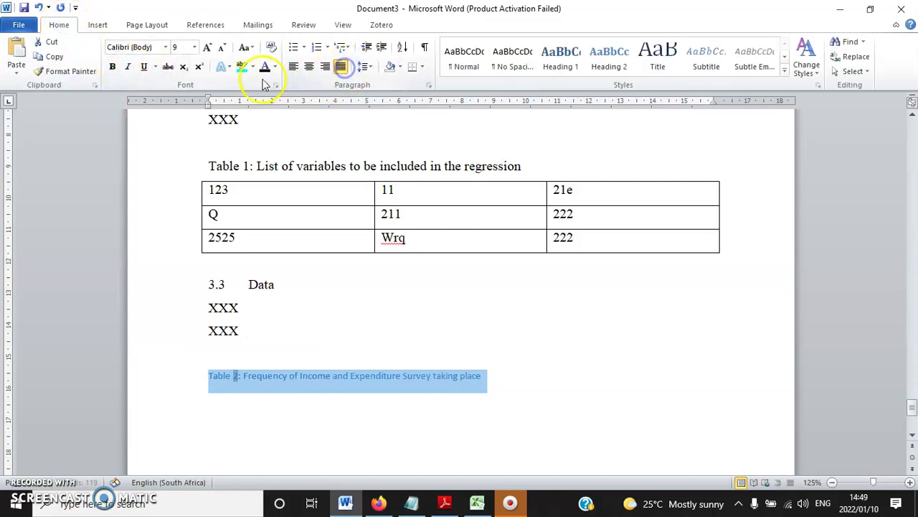
{"action": "left_click", "coordinate": [207, 47]}
{"action": "left_click", "coordinate": [208, 46]}
{"action": "left_click", "coordinate": [208, 47]}
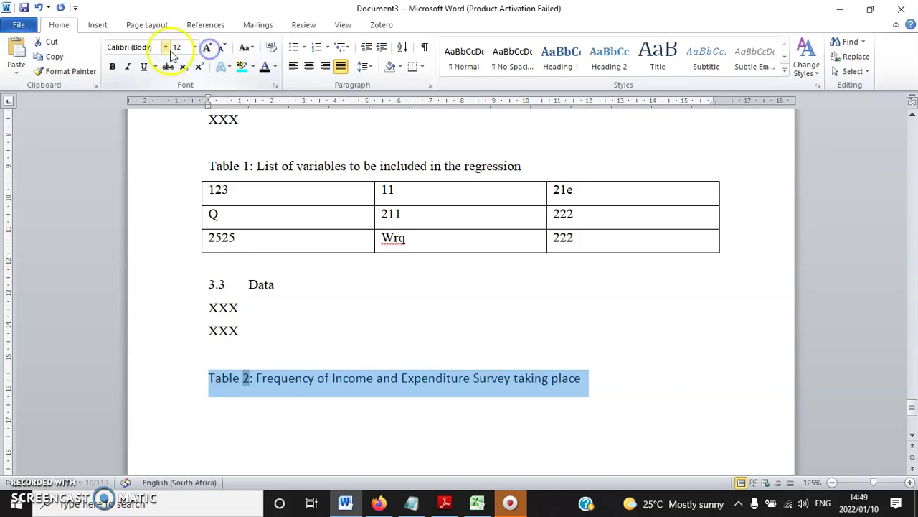
{"action": "left_click", "coordinate": [166, 47]}
{"action": "left_click", "coordinate": [160, 124]}
- Set the Table 2 caption's line spacing to 1.5 lines and remove the space after it
{"action": "right_click", "coordinate": [379, 379]}
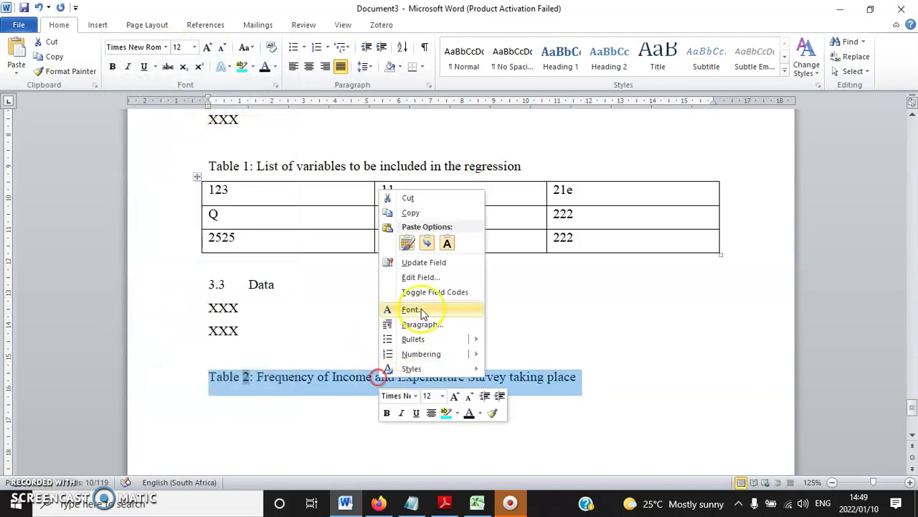
{"action": "left_click", "coordinate": [426, 325]}
{"action": "left_click", "coordinate": [495, 272]}
{"action": "left_click", "coordinate": [494, 295]}
{"action": "left_click", "coordinate": [502, 404]}
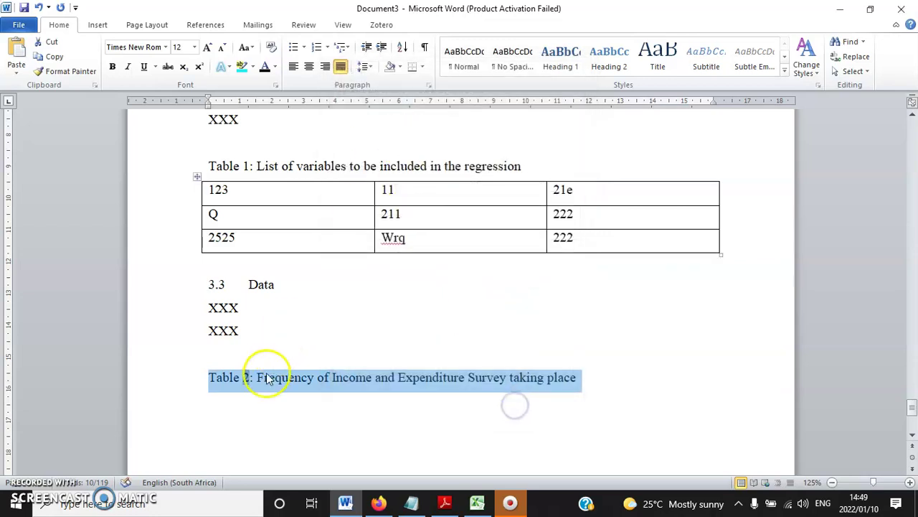
- Insert a table with two columns and seven rows below the Table 2 caption
{"action": "left_click", "coordinate": [223, 403]}
{"action": "left_click", "coordinate": [97, 25]}
{"action": "left_click", "coordinate": [106, 57]}
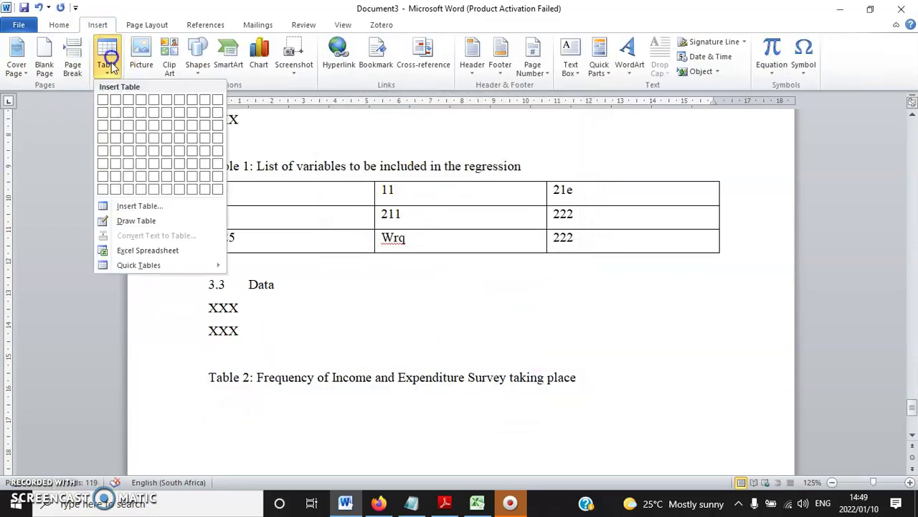
{"action": "left_click", "coordinate": [116, 177]}
{"action": "scroll", "coordinate": [244, 283], "scroll_direction": "down", "scroll_amount": 3}
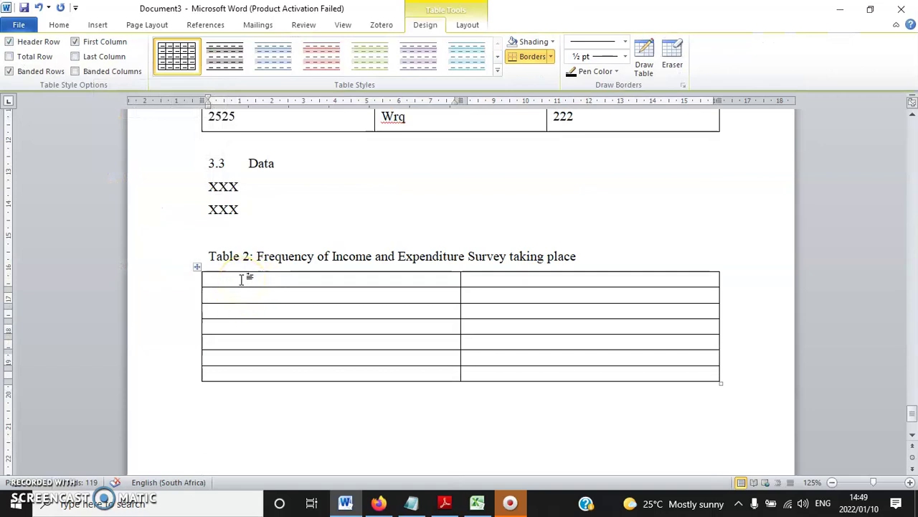
- Enter the headers Survey and Year, and fill the first two data rows with IES 1995, 1995; and IES 2000, 2000
{"action": "type", "text": "Survey"}
{"action": "key", "text": "Tab"}
{"action": "type", "text": "Year"}
{"action": "key", "text": "Tab"}
{"action": "key", "text": "Tab"}
{"action": "key", "text": "shift+Tab"}
{"action": "type", "text": "IES 2000"}
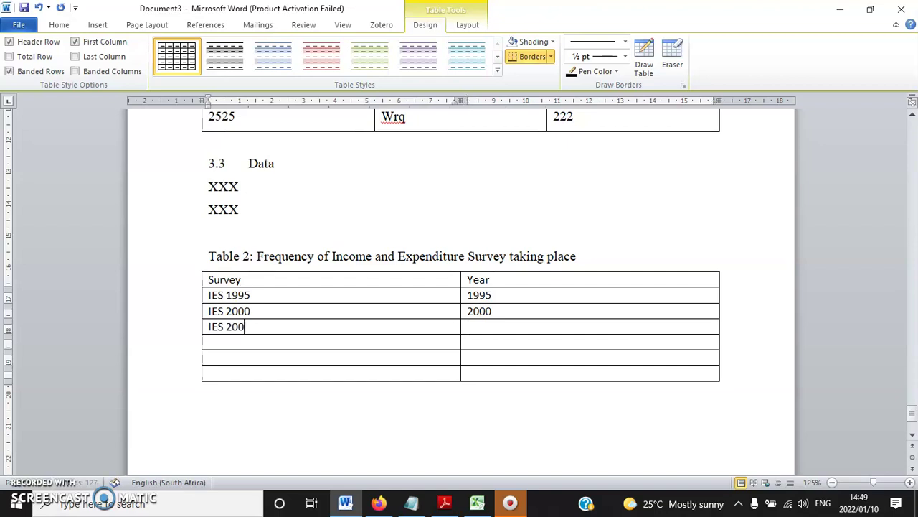
- Add rows for IES 2005/2006, 2010/2011 and 2015/2016, each with its period from September of the first year to August of the second
{"action": "type", "text": "5/2006"}
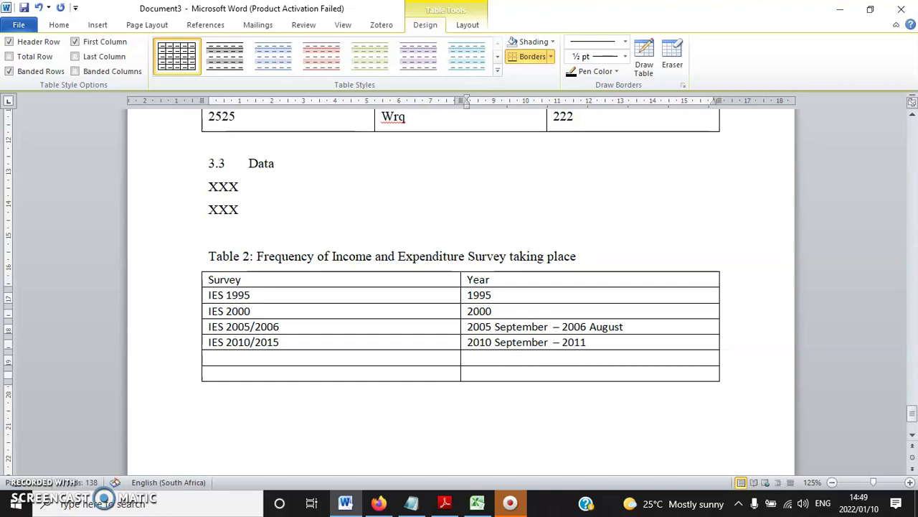
{"action": "type", "text": "st"}
{"action": "left_click", "coordinate": [303, 341]}
{"action": "key", "text": "BackSpace"}
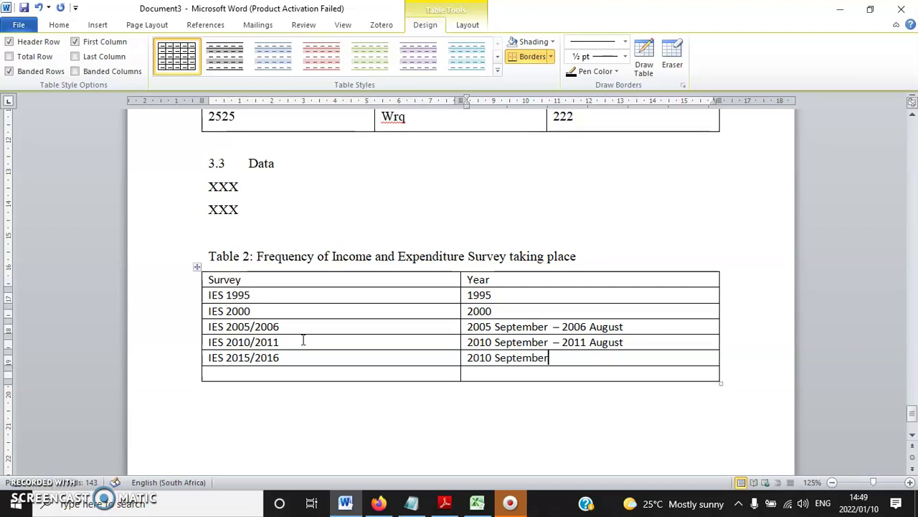
{"action": "key", "text": "Tab"}
{"action": "key", "text": "Tab"}
{"action": "key", "text": "Right"}
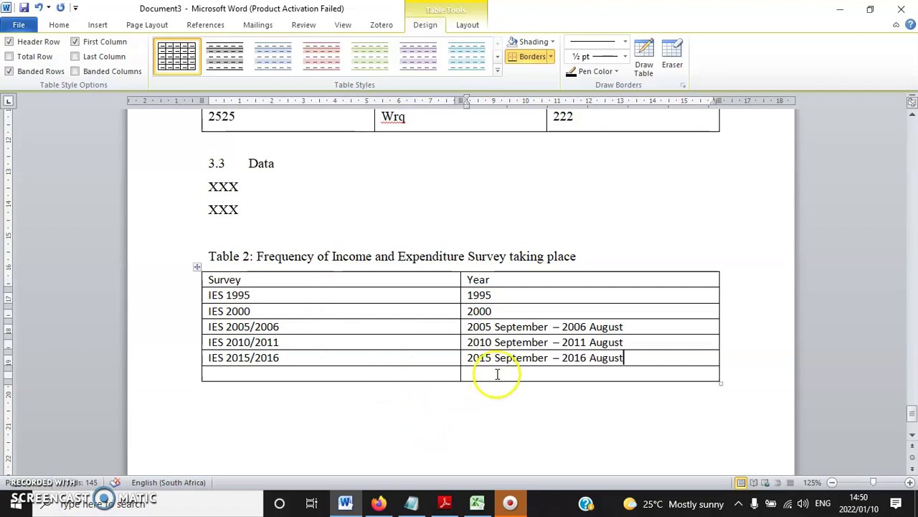
- Delete the empty last row of the survey table
{"action": "left_click_drag", "start_coordinate": [494, 373], "coordinate": [424, 369]}
{"action": "right_click", "coordinate": [425, 367]}
{"action": "left_click", "coordinate": [470, 252]}
{"action": "left_click", "coordinate": [410, 191]}
{"action": "left_click", "coordinate": [419, 225]}
- Format all text in the survey table as 12-point Times New Roman
{"action": "left_click_drag", "start_coordinate": [497, 335], "coordinate": [381, 277]}
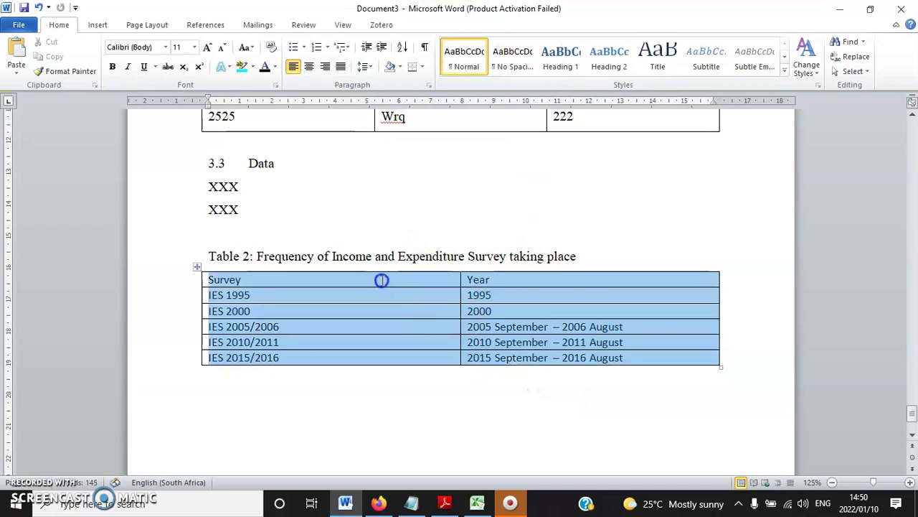
{"action": "left_click", "coordinate": [59, 25]}
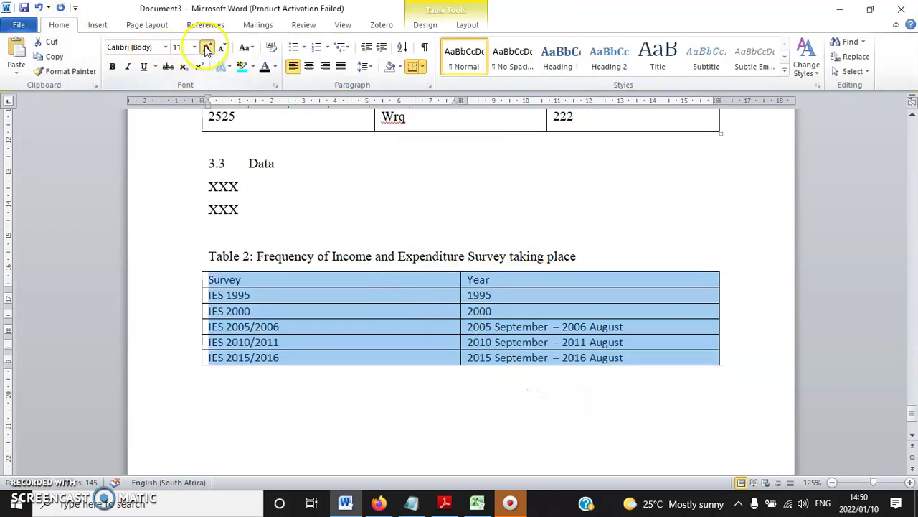
{"action": "left_click", "coordinate": [207, 46]}
{"action": "left_click", "coordinate": [165, 46]}
{"action": "left_click", "coordinate": [158, 123]}
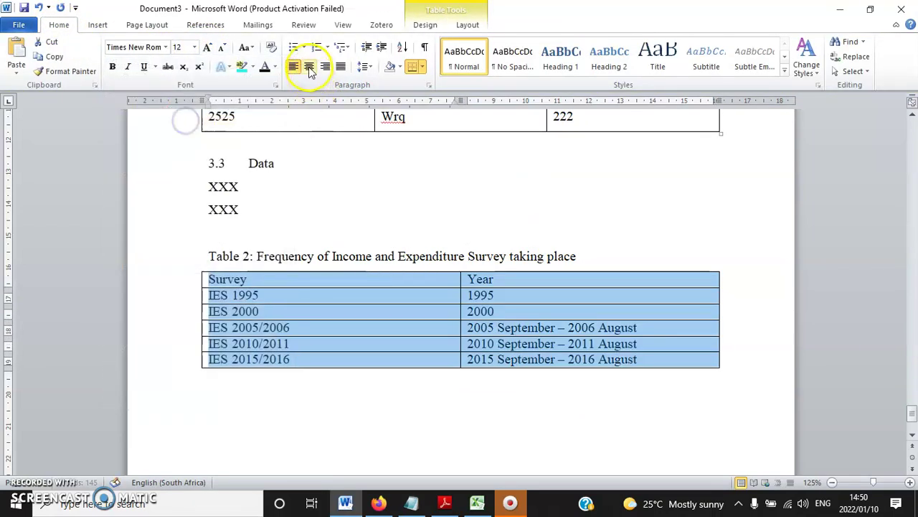
- Centre and underline the Survey and Year headers of the table
{"action": "left_click_drag", "start_coordinate": [409, 285], "coordinate": [476, 278]}
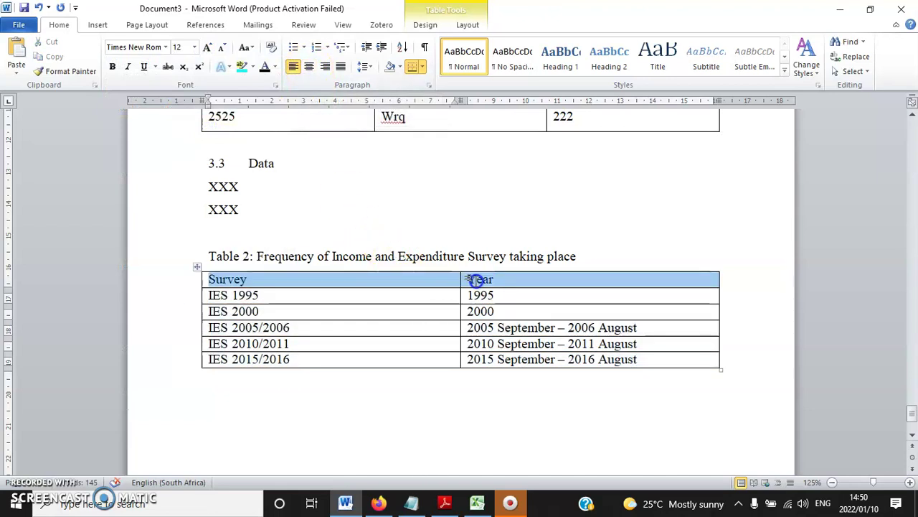
{"action": "left_click", "coordinate": [309, 66]}
{"action": "left_click", "coordinate": [144, 66]}
- Fit both columns of the survey table to the width of their contents
{"action": "left_click", "coordinate": [542, 301]}
{"action": "left_click", "coordinate": [458, 294]}
{"action": "double_click", "coordinate": [460, 294]}
{"action": "double_click", "coordinate": [562, 294]}
{"action": "left_click", "coordinate": [557, 294]}
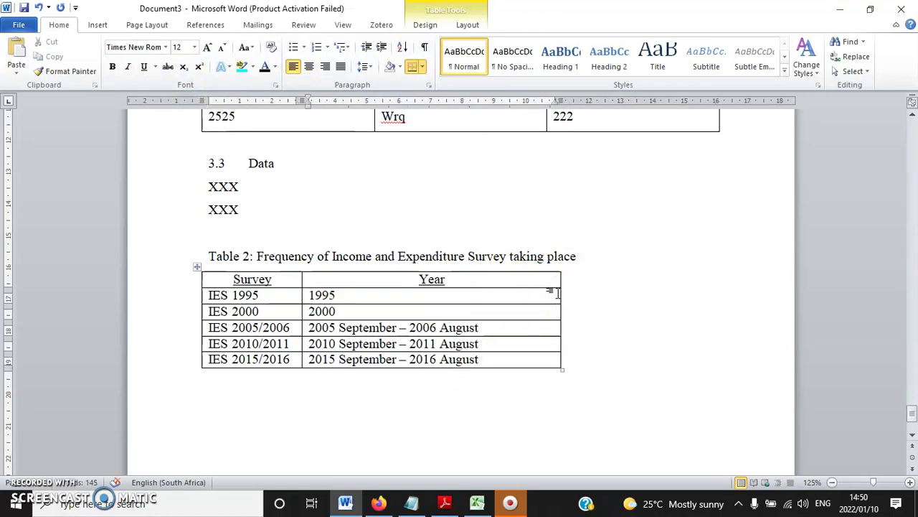
{"action": "double_click", "coordinate": [560, 294]}
{"action": "left_click_drag", "start_coordinate": [277, 164], "coordinate": [186, 164]}
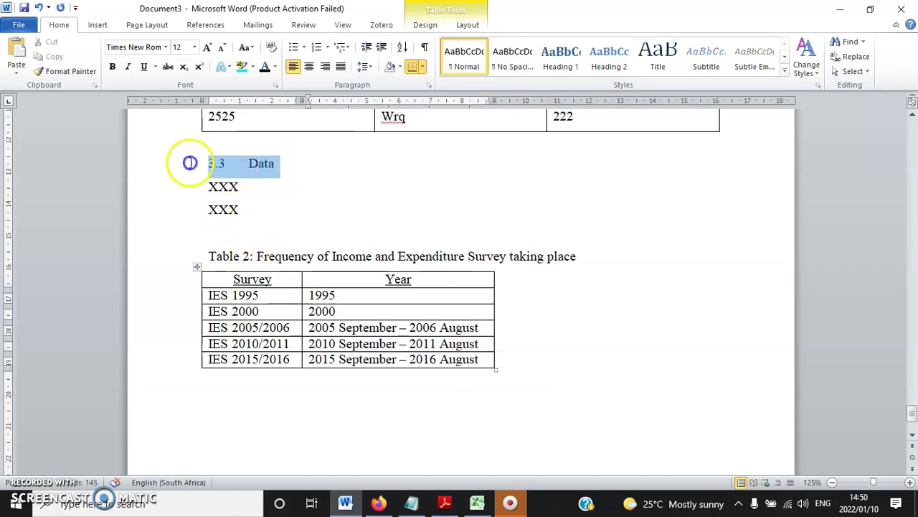
{"action": "left_click_drag", "start_coordinate": [251, 256], "coordinate": [203, 256]}
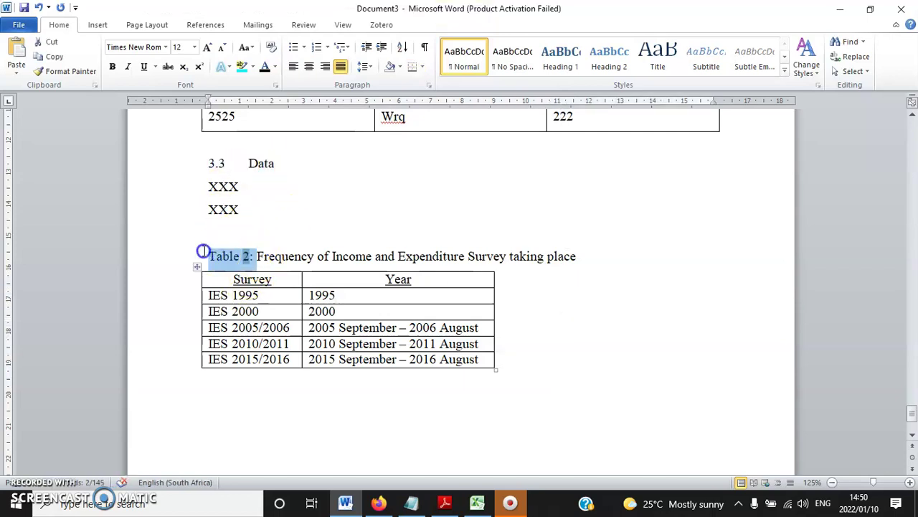
{"action": "left_click", "coordinate": [441, 260]}
{"action": "scroll", "coordinate": [503, 369], "scroll_direction": "down", "scroll_amount": 3}
{"action": "left_click", "coordinate": [222, 270]}
{"action": "scroll", "coordinate": [244, 284], "scroll_direction": "down", "scroll_amount": 1}
{"action": "scroll", "coordinate": [249, 289], "scroll_direction": "up", "scroll_amount": 4}
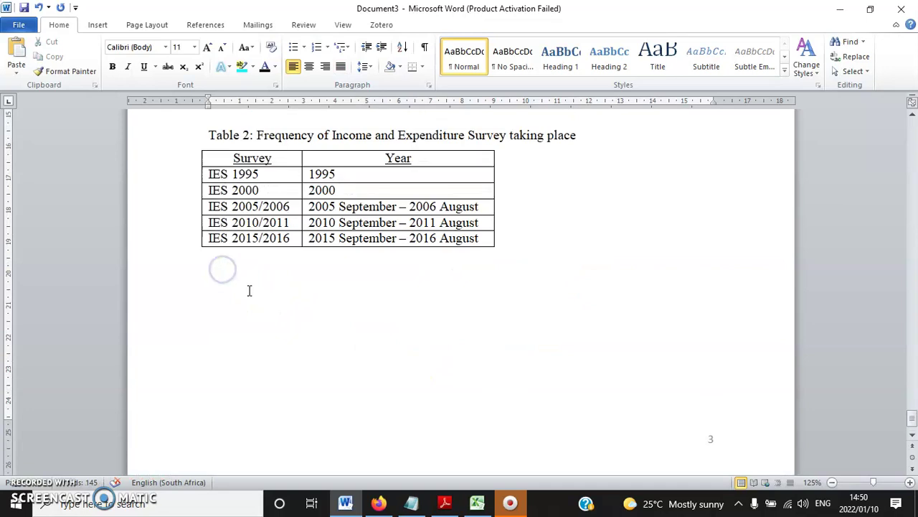
- Insert a page break below the survey table so that a new page follows it
{"action": "scroll", "coordinate": [301, 330], "scroll_direction": "down", "scroll_amount": 3}
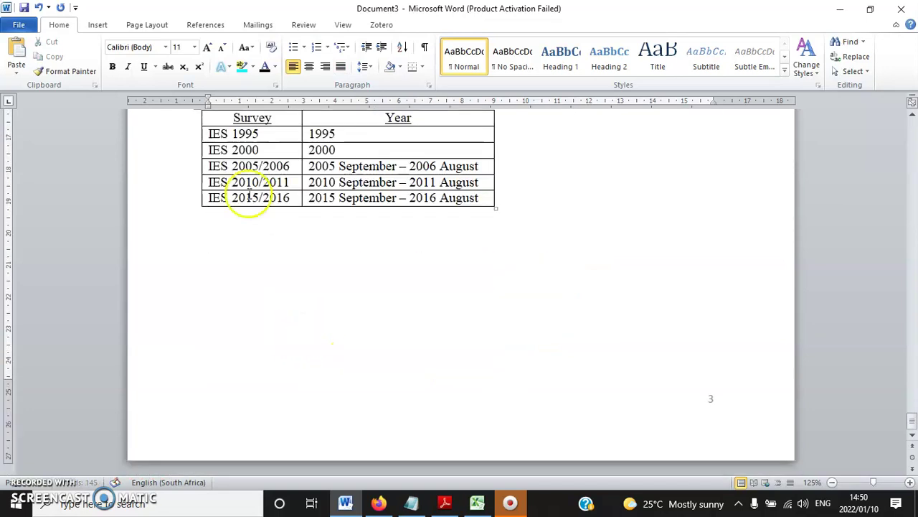
{"action": "left_click", "coordinate": [96, 24]}
{"action": "left_click", "coordinate": [73, 64]}
{"action": "scroll", "coordinate": [254, 209], "scroll_direction": "up", "scroll_amount": 10}
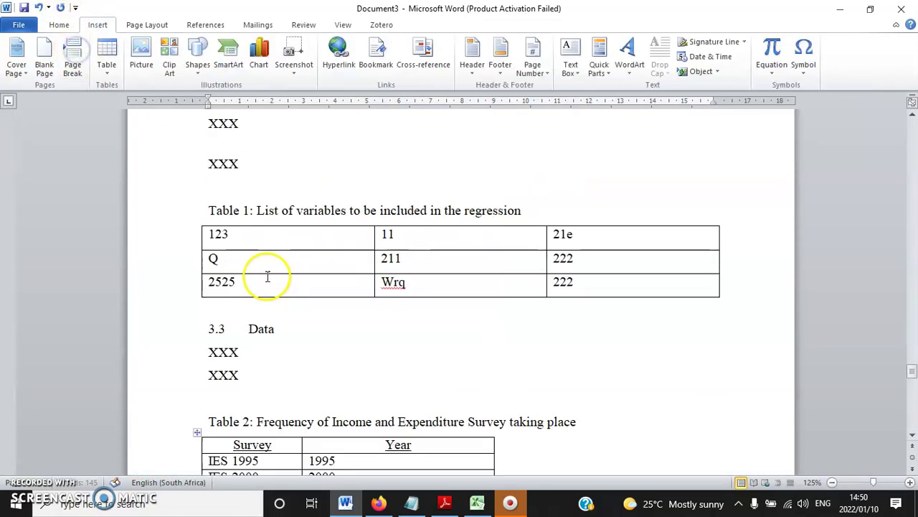
{"action": "scroll", "coordinate": [267, 278], "scroll_direction": "up", "scroll_amount": 8}
{"action": "scroll", "coordinate": [277, 266], "scroll_direction": "down", "scroll_amount": 3}
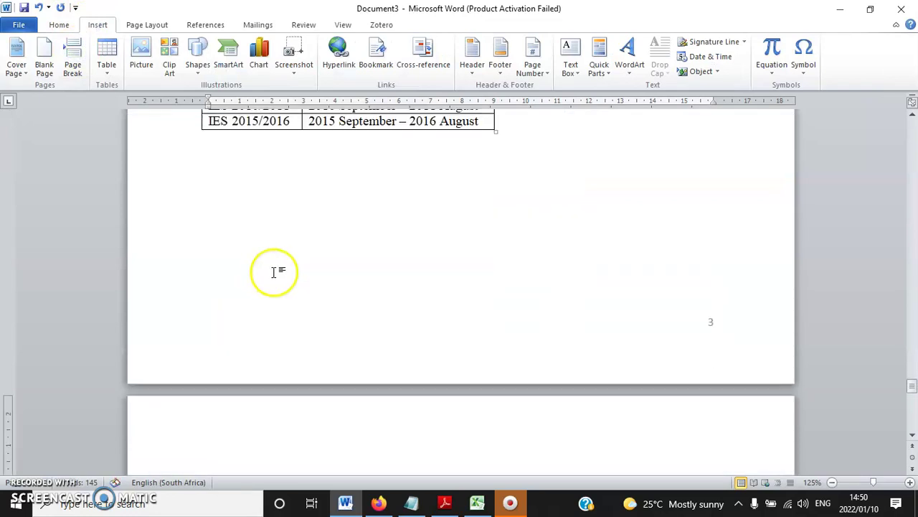
- Insert a caption with the Figure label on the new page, reading "Figure 1: Happy man"
{"action": "left_click", "coordinate": [205, 25]}
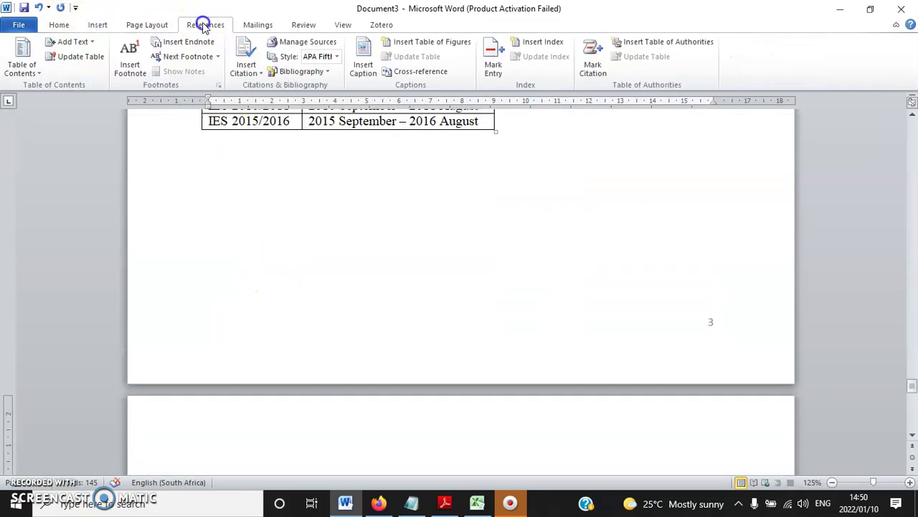
{"action": "left_click", "coordinate": [363, 65]}
{"action": "left_click", "coordinate": [548, 226]}
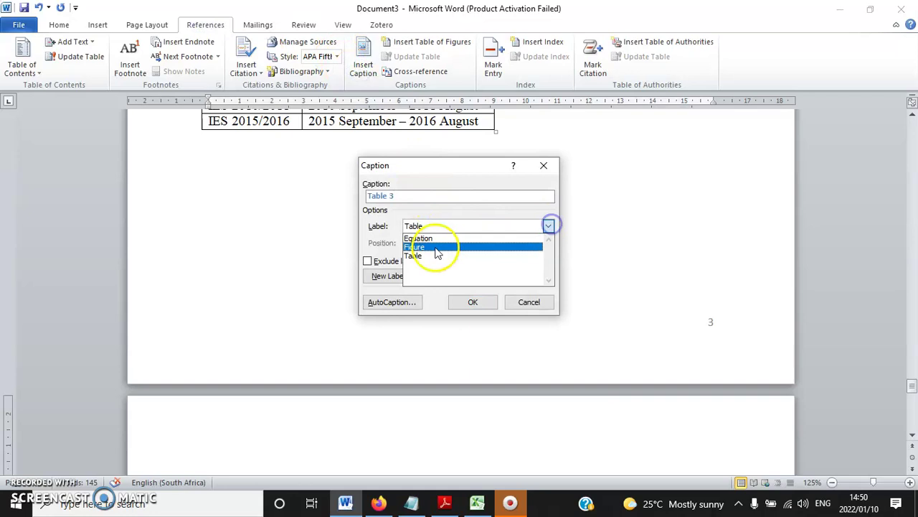
{"action": "left_click", "coordinate": [426, 248]}
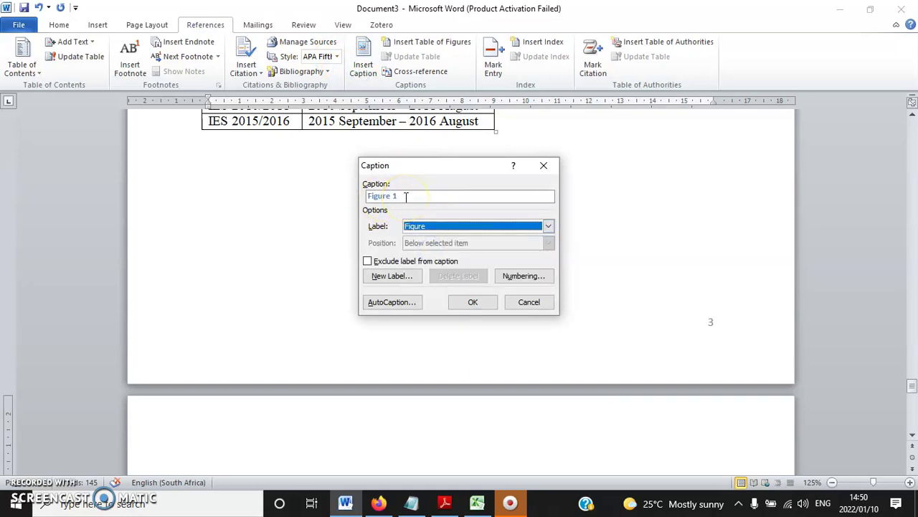
{"action": "left_click", "coordinate": [473, 302]}
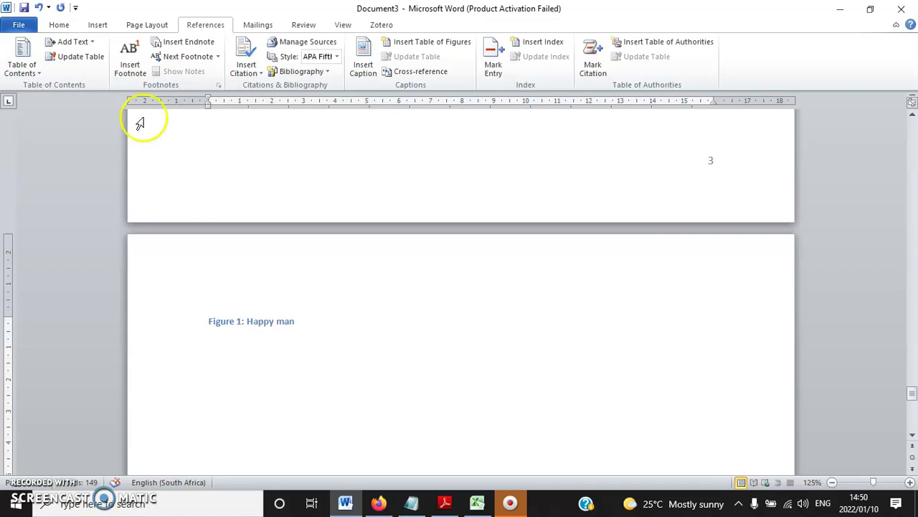
- Insert the desktop picture 060 below the Figure 1 caption
{"action": "left_click", "coordinate": [97, 25]}
{"action": "left_click", "coordinate": [147, 64]}
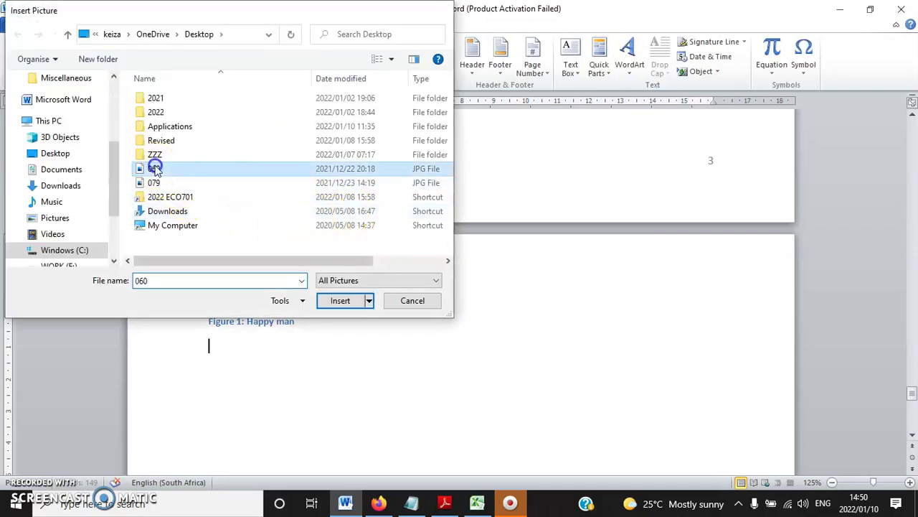
{"action": "double_click", "coordinate": [153, 169]}
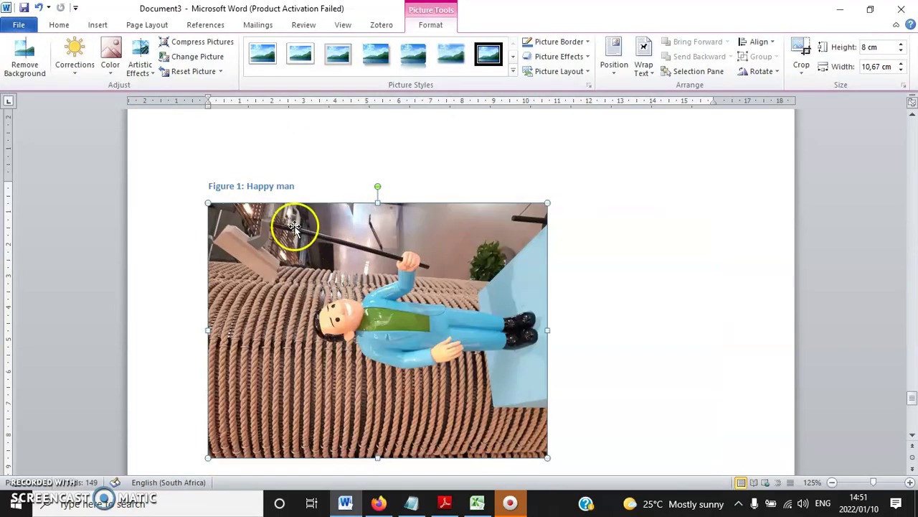
- Rotate the Figure 1 picture 90° to the right and shrink it to 5,6 cm high by 7,47 cm wide
{"action": "left_click", "coordinate": [759, 72]}
{"action": "left_click", "coordinate": [769, 89]}
{"action": "scroll", "coordinate": [394, 366], "scroll_direction": "down", "scroll_amount": 5}
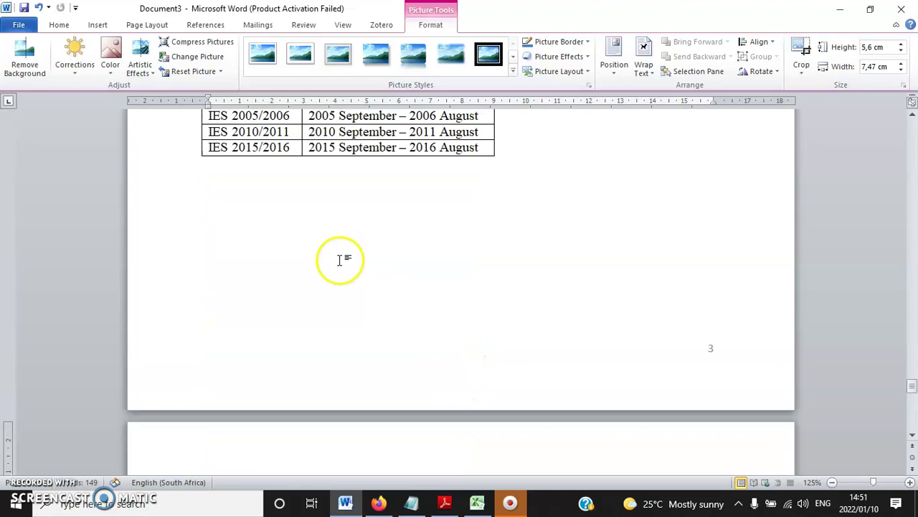
- Copy the formatting of the Table 2 caption onto the "Figure 1: Happy man" caption with Format Painter
{"action": "scroll", "coordinate": [315, 260], "scroll_direction": "up", "scroll_amount": 4}
{"action": "left_click", "coordinate": [287, 156]}
{"action": "left_click_drag", "start_coordinate": [588, 247], "coordinate": [218, 247]}
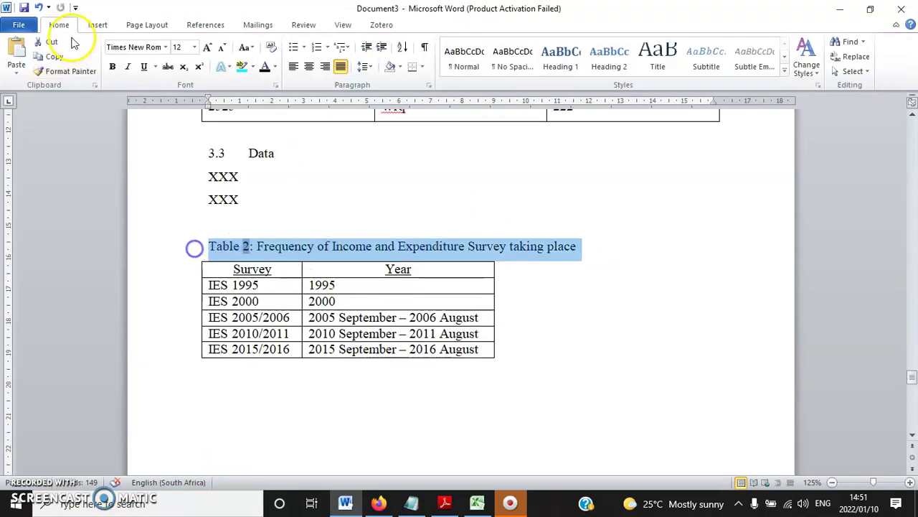
{"action": "left_click", "coordinate": [66, 71]}
{"action": "scroll", "coordinate": [258, 231], "scroll_direction": "down", "scroll_amount": 10}
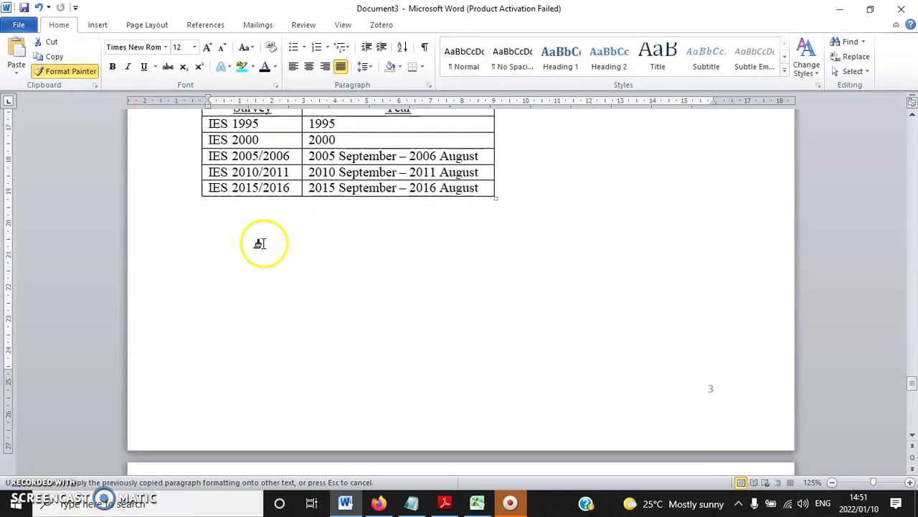
{"action": "mouse_move", "coordinate": [294, 190]}
{"action": "left_mouse_down"}
{"action": "mouse_move", "coordinate": [168, 186]}
{"action": "mouse_move", "coordinate": [316, 232]}
{"action": "mouse_move", "coordinate": [320, 215]}
{"action": "left_mouse_up"}
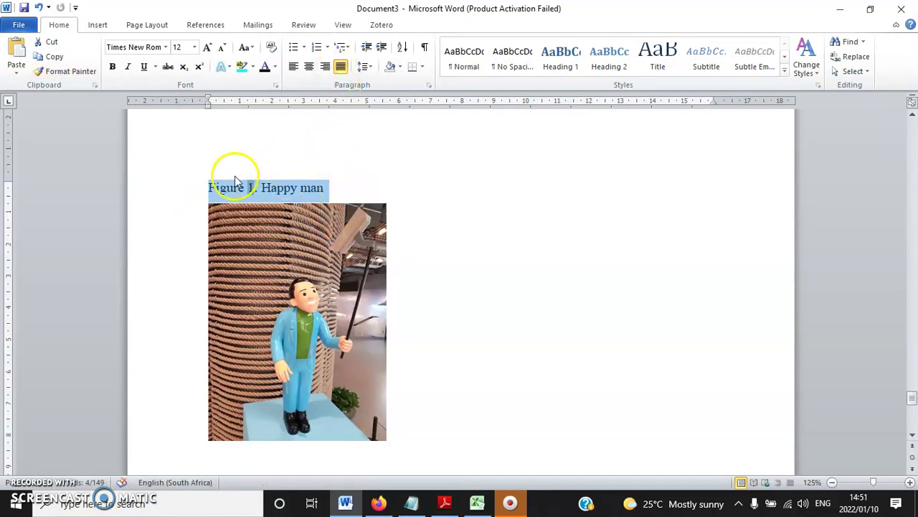
{"action": "left_click", "coordinate": [204, 187]}
{"action": "scroll", "coordinate": [290, 276], "scroll_direction": "up", "scroll_amount": 3}
{"action": "scroll", "coordinate": [301, 287], "scroll_direction": "down", "scroll_amount": 3}
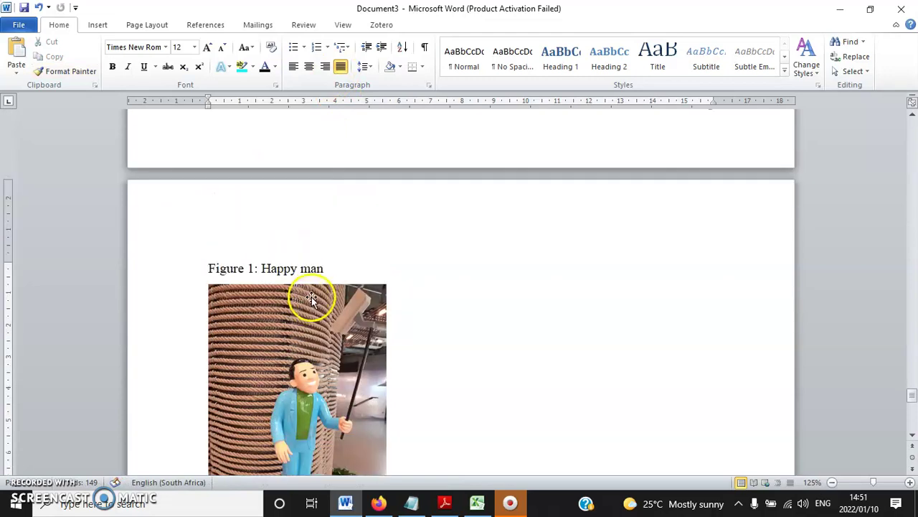
- Insert the caption "Figure 2: Never stop exploring" on a new line below the Figure 1 picture
{"action": "left_click", "coordinate": [327, 266]}
{"action": "scroll", "coordinate": [409, 273], "scroll_direction": "down", "scroll_amount": 5}
{"action": "scroll", "coordinate": [409, 273], "scroll_direction": "up", "scroll_amount": 2}
{"action": "left_click", "coordinate": [421, 318]}
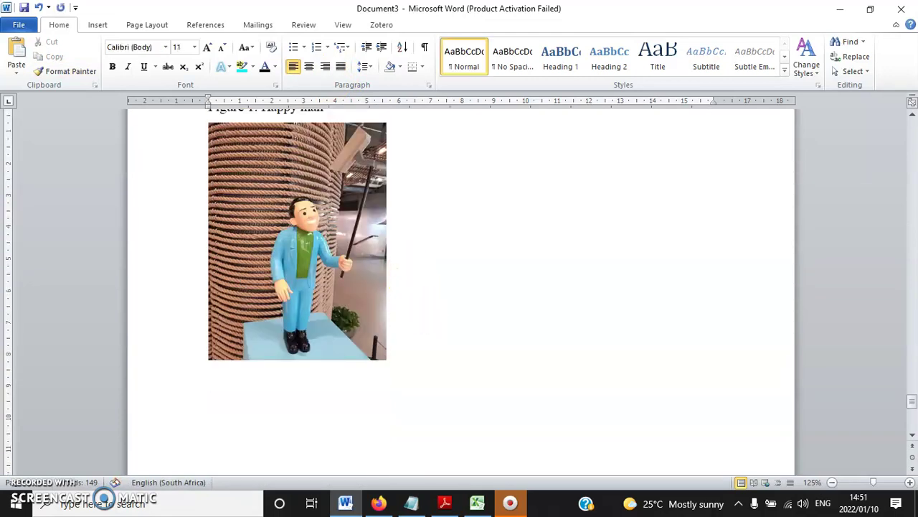
{"action": "left_click", "coordinate": [202, 25]}
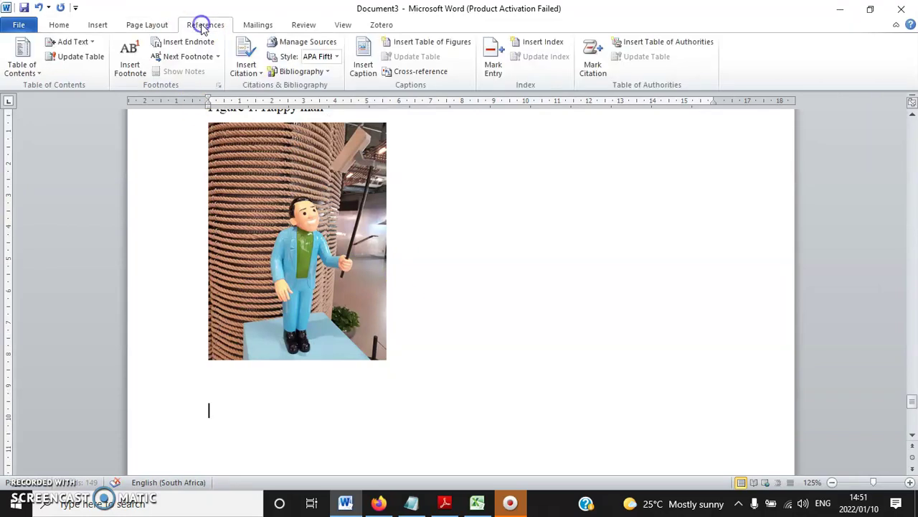
{"action": "left_click", "coordinate": [361, 79]}
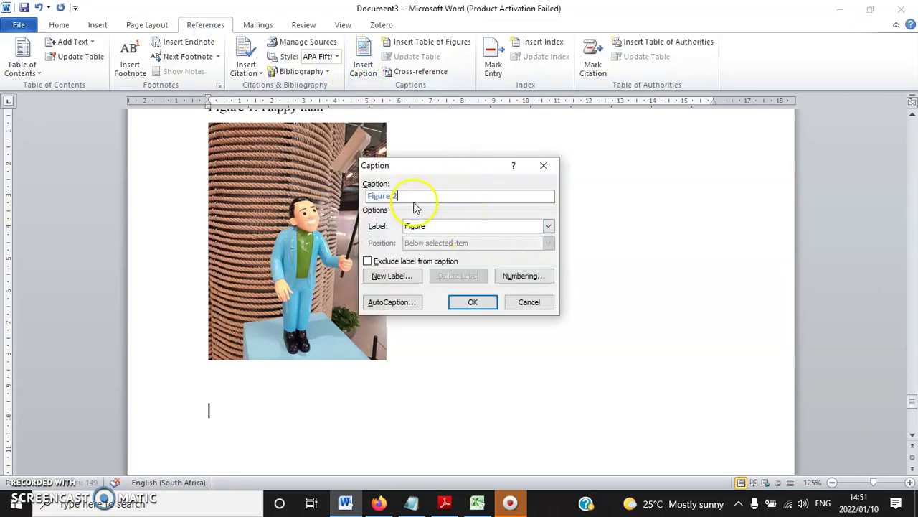
{"action": "left_click", "coordinate": [473, 302]}
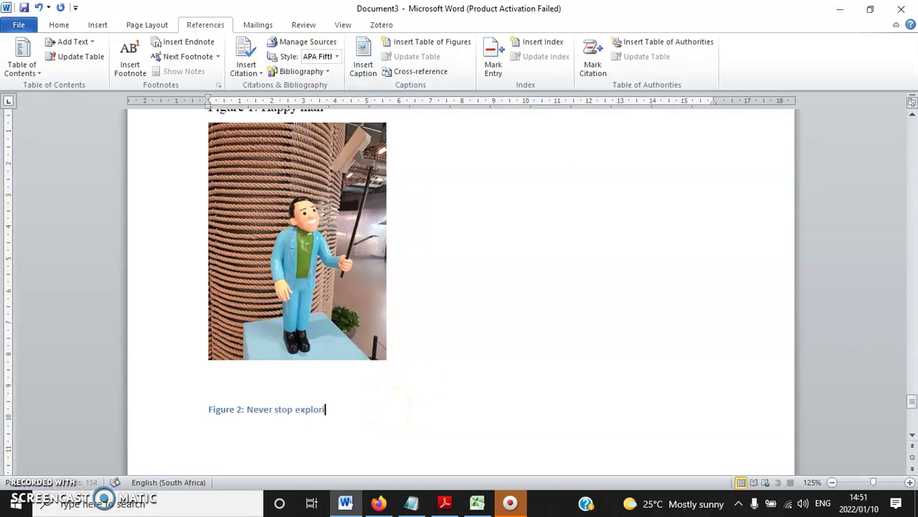
- Copy the formatting of the Figure 1 caption onto the Figure 2 caption with Format Painter
{"action": "scroll", "coordinate": [436, 418], "scroll_direction": "up", "scroll_amount": 3}
{"action": "left_click", "coordinate": [195, 223]}
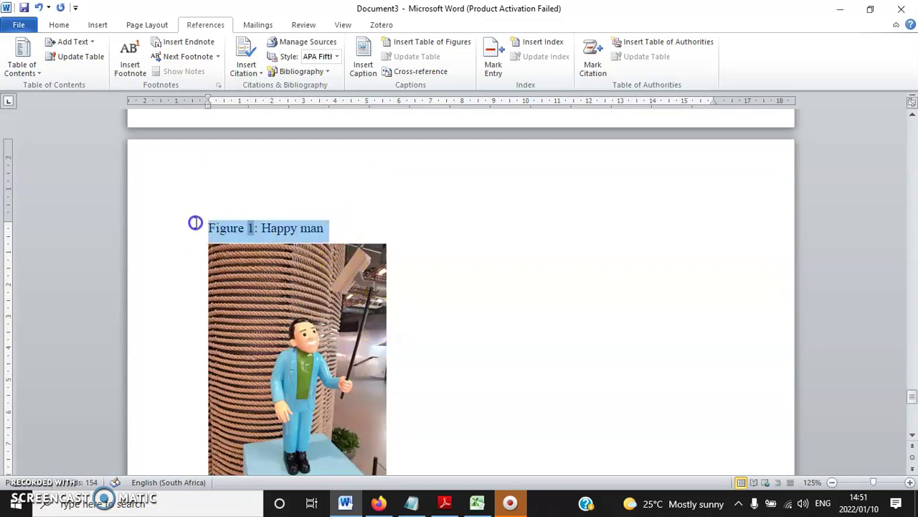
{"action": "left_click", "coordinate": [59, 26]}
{"action": "left_click", "coordinate": [65, 71]}
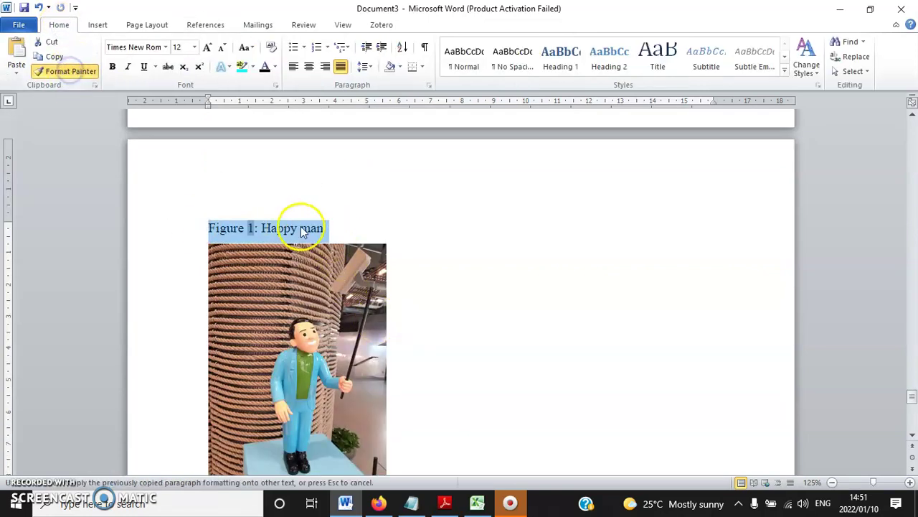
{"action": "scroll", "coordinate": [355, 297], "scroll_direction": "down", "scroll_amount": 3}
{"action": "left_click_drag", "start_coordinate": [358, 328], "coordinate": [174, 320]}
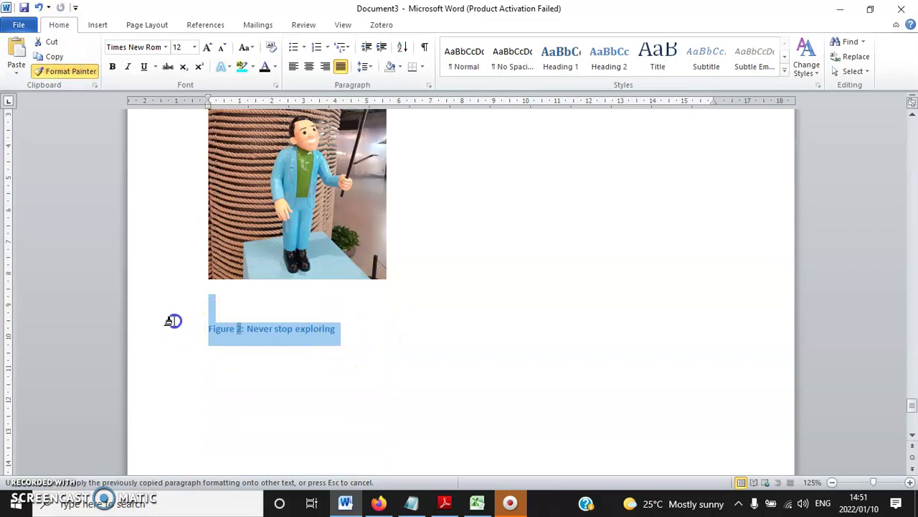
- Insert the desktop picture 079 below the Figure 2 caption
{"action": "left_click", "coordinate": [223, 350]}
{"action": "left_click", "coordinate": [97, 24]}
{"action": "left_click", "coordinate": [141, 57]}
{"action": "double_click", "coordinate": [157, 180]}
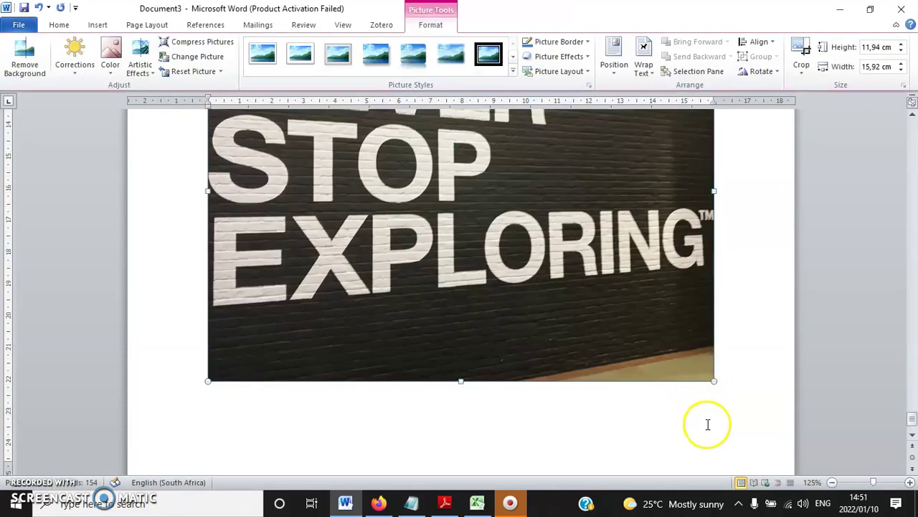
- Shrink the Figure 2 picture proportionally to about 12 cm wide and place the cursor after it
{"action": "left_click_drag", "start_coordinate": [715, 381], "coordinate": [581, 285]}
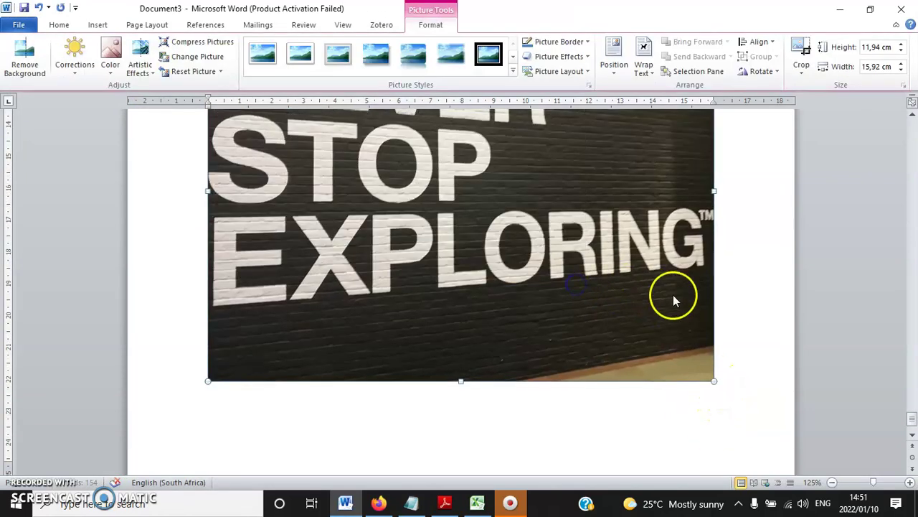
{"action": "left_click", "coordinate": [666, 260]}
{"action": "scroll", "coordinate": [660, 282], "scroll_direction": "up", "scroll_amount": 10}
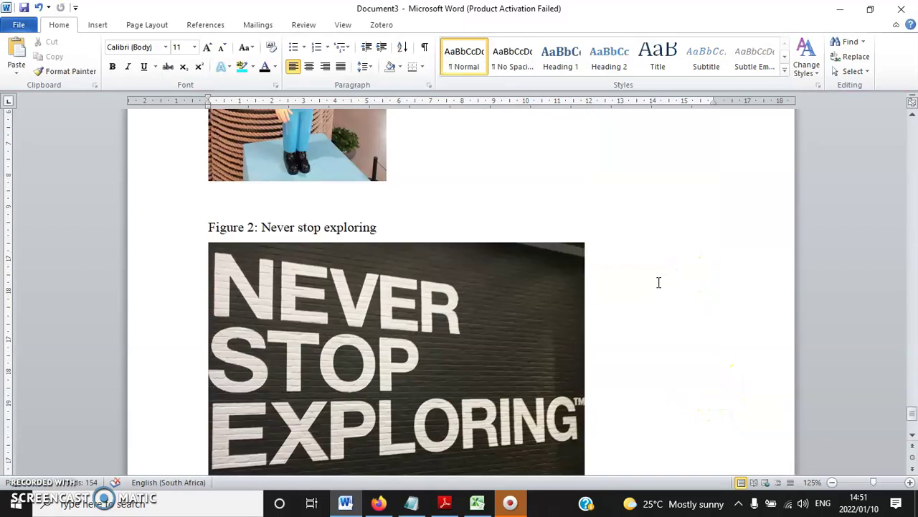
{"action": "scroll", "coordinate": [660, 283], "scroll_direction": "down", "scroll_amount": 12}
{"action": "left_click", "coordinate": [658, 294]}
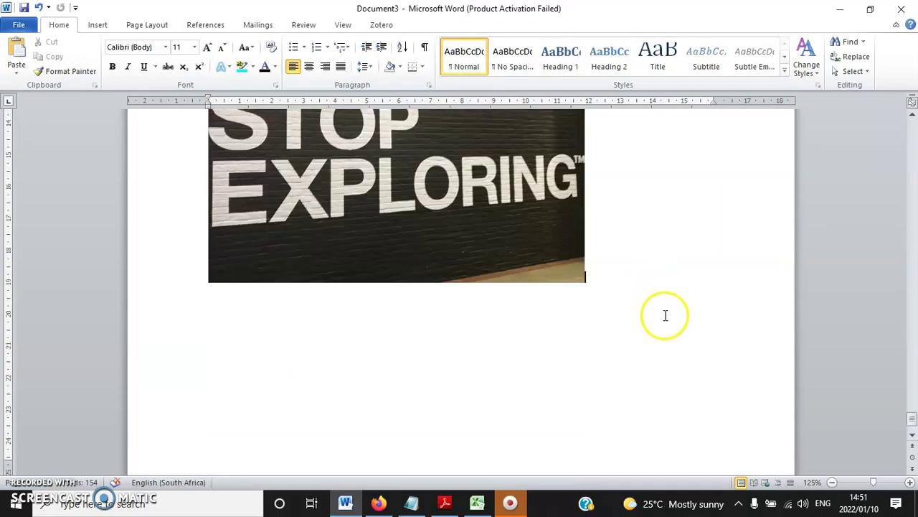
{"action": "scroll", "coordinate": [655, 316], "scroll_direction": "up", "scroll_amount": 15}
{"action": "scroll", "coordinate": [365, 266], "scroll_direction": "up", "scroll_amount": 8}
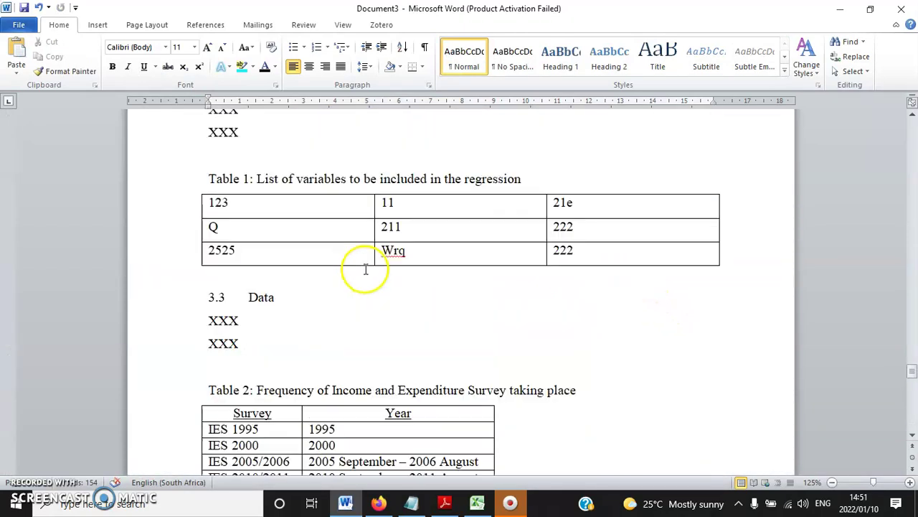
{"action": "scroll", "coordinate": [426, 271], "scroll_direction": "down", "scroll_amount": 12}
{"action": "scroll", "coordinate": [882, 318], "scroll_direction": "up", "scroll_amount": 8}
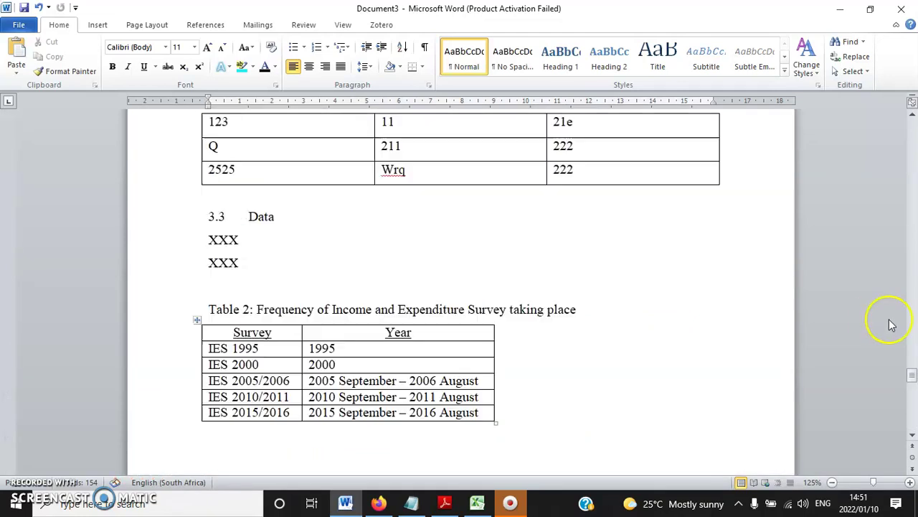
- Switch to the Plan notes in Notepad and delete the two 'caption' tool items and the list of abbreviations item
{"action": "left_click", "coordinate": [411, 503]}
{"action": "left_click_drag", "start_coordinate": [429, 152], "coordinate": [282, 144]}
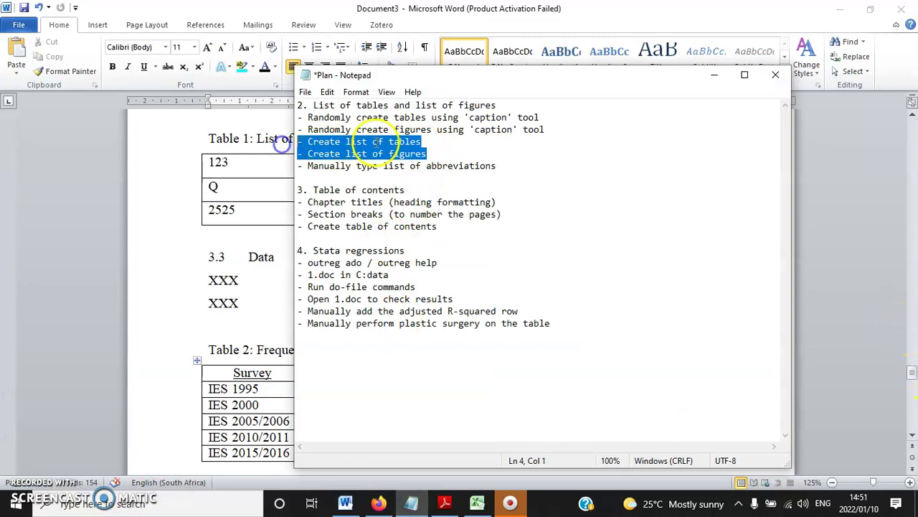
{"action": "left_click_drag", "start_coordinate": [548, 130], "coordinate": [270, 115]}
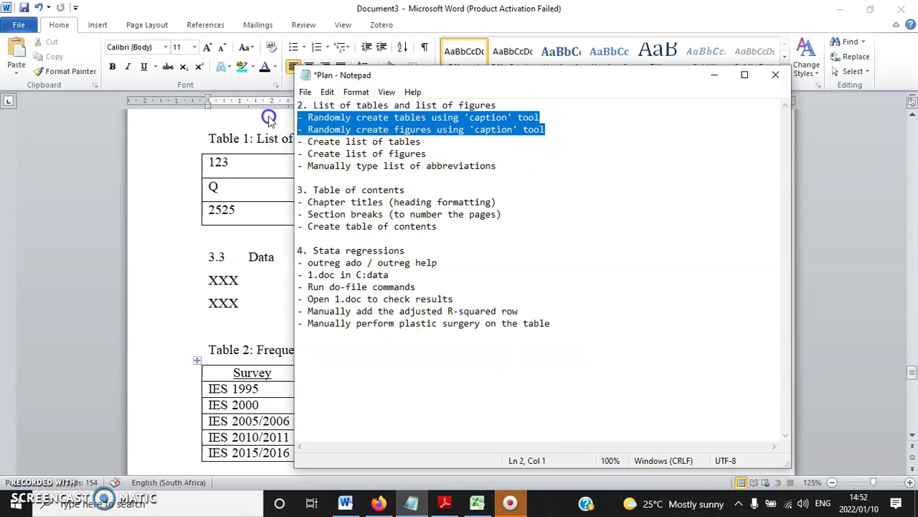
{"action": "key", "text": "Delete"}
{"action": "key", "text": "Delete"}
{"action": "left_click_drag", "start_coordinate": [519, 141], "coordinate": [292, 143]}
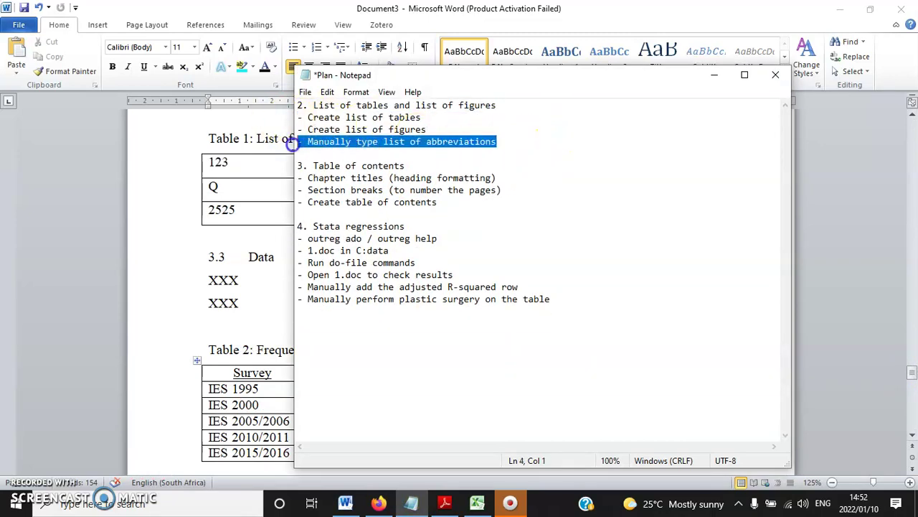
{"action": "key", "text": "Delete"}
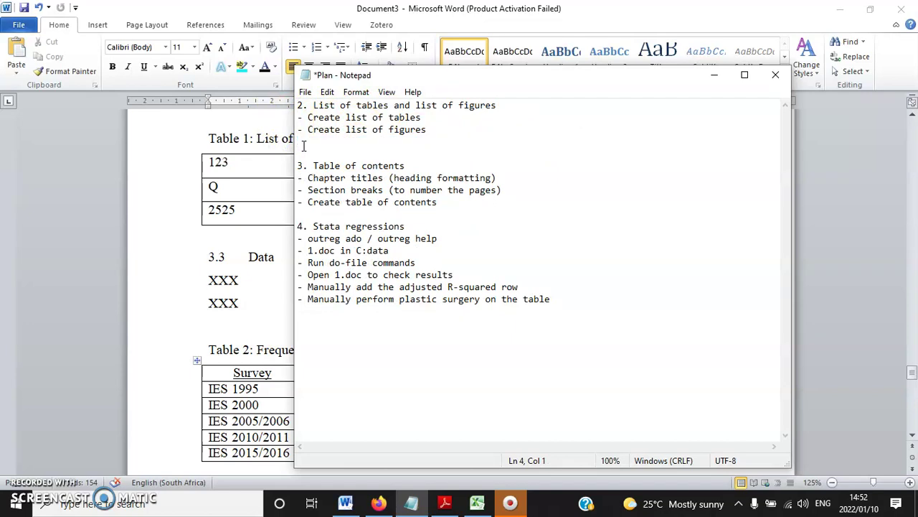
- Switch back to Word and bring the LIST OF FIGURES heading onto the same page, below the LIST OF TABLES heading
{"action": "left_click", "coordinate": [242, 307]}
{"action": "scroll", "coordinate": [840, 344], "scroll_direction": "up", "scroll_amount": 1}
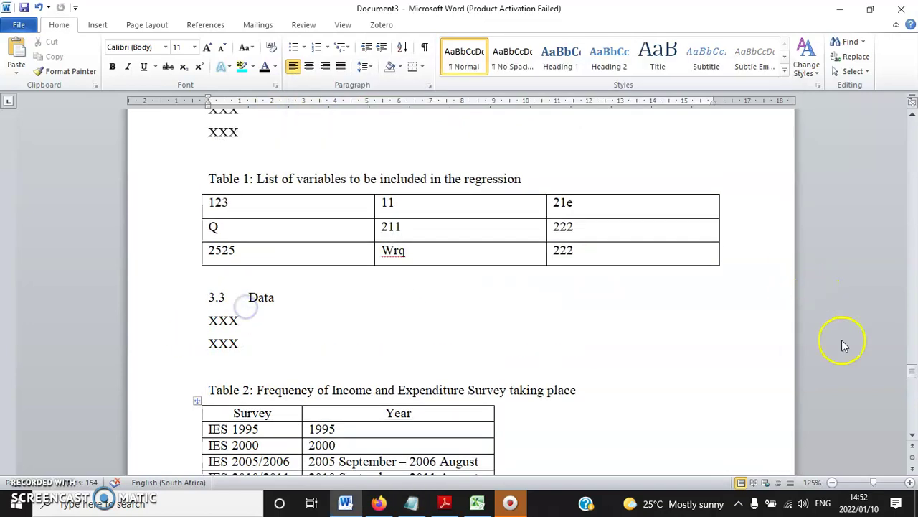
{"action": "left_click_drag", "start_coordinate": [908, 369], "coordinate": [911, 127]}
{"action": "left_click", "coordinate": [445, 236]}
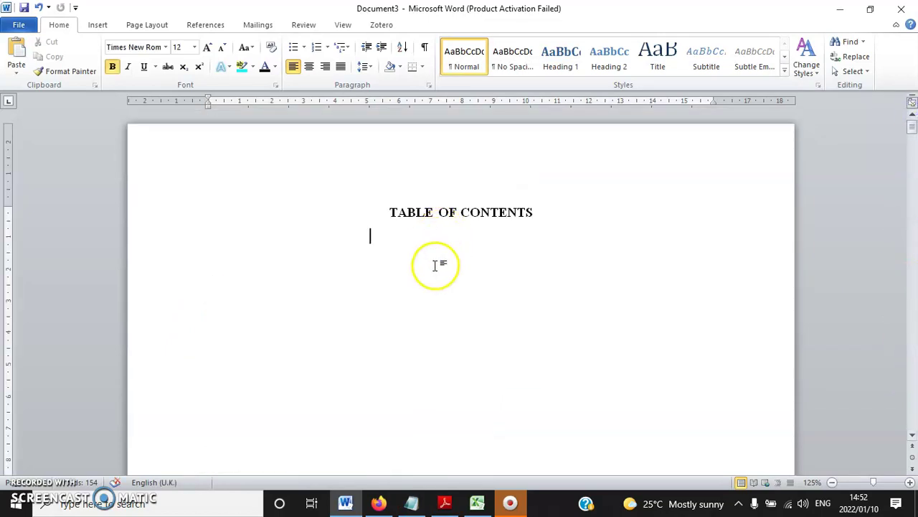
{"action": "scroll", "coordinate": [435, 265], "scroll_direction": "down", "scroll_amount": 15}
{"action": "left_click", "coordinate": [374, 192]}
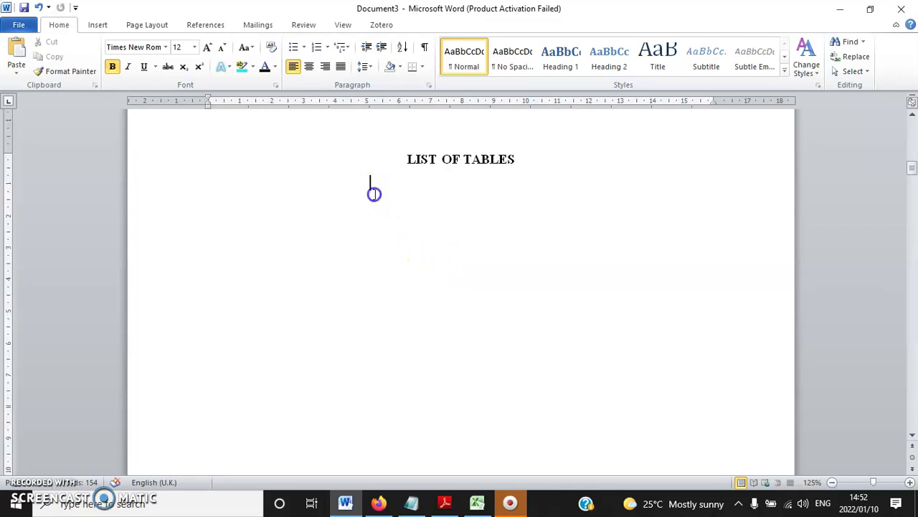
{"action": "type", "text": "LIST OF FIGURES"}
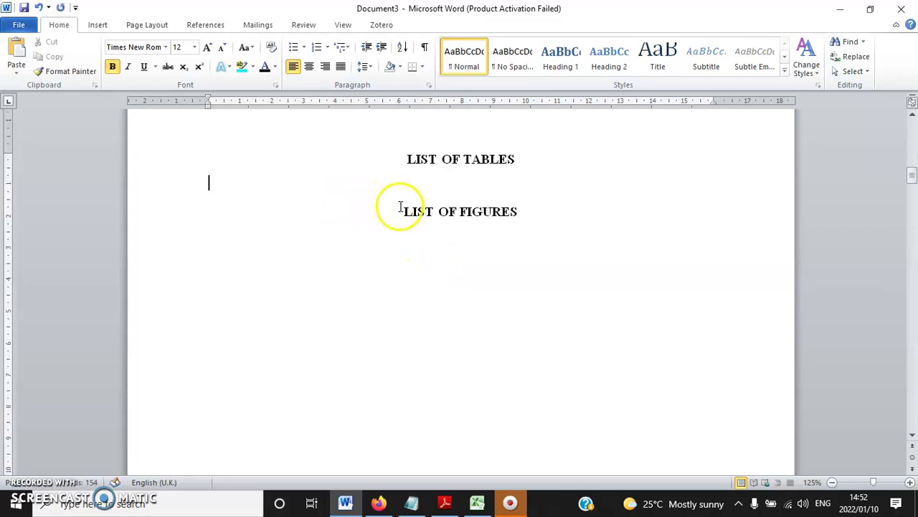
- Undo the merging of the two list headings so LIST OF FIGURES goes back to its own page
{"action": "left_click", "coordinate": [36, 8]}
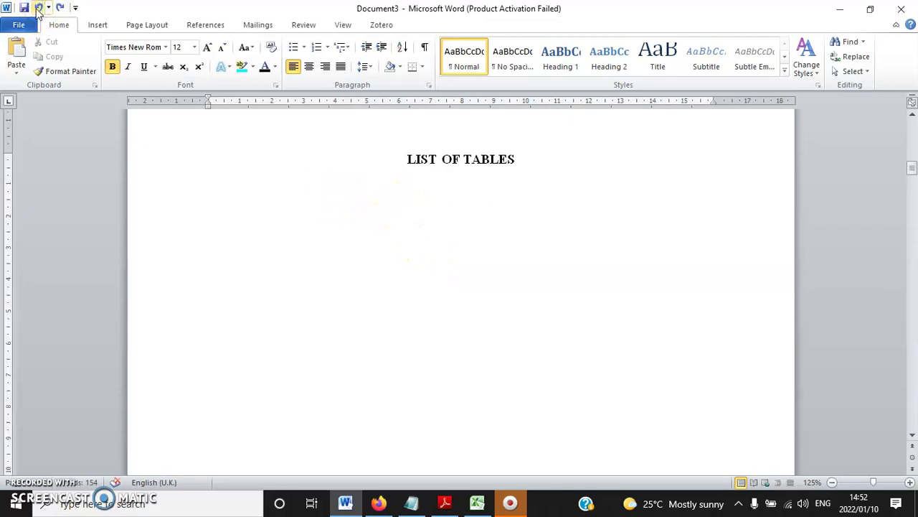
{"action": "left_click", "coordinate": [37, 11]}
{"action": "scroll", "coordinate": [377, 203], "scroll_direction": "up", "scroll_amount": 5}
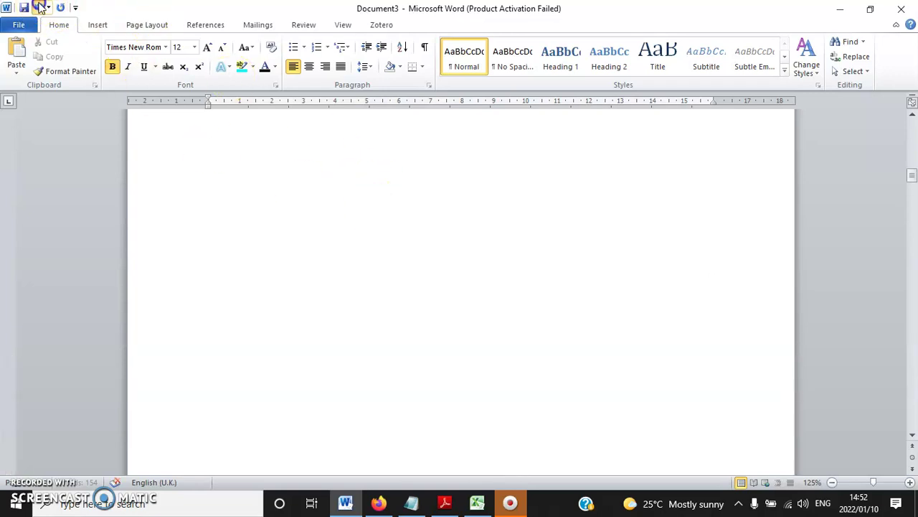
{"action": "scroll", "coordinate": [484, 219], "scroll_direction": "up", "scroll_amount": 3}
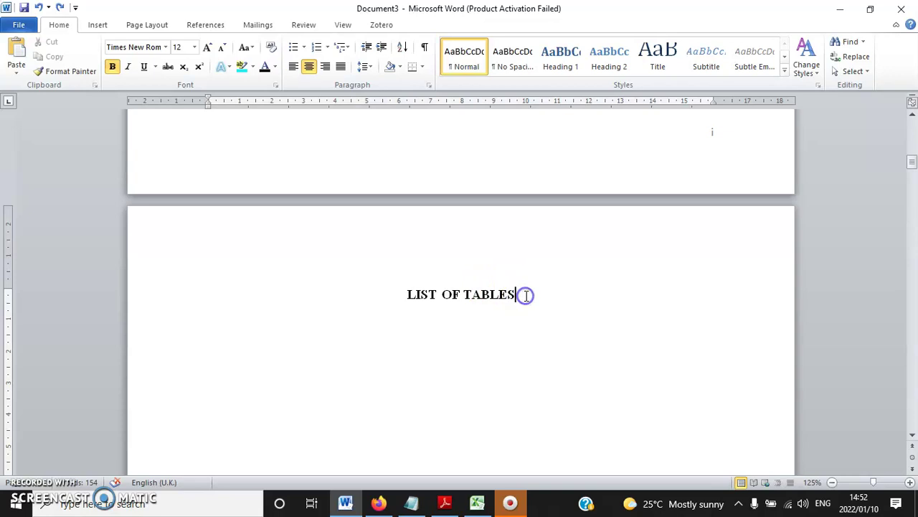
- Insert an automatic list below the LIST OF TABLES heading, built from captions with the Table label
{"action": "key", "text": "Return"}
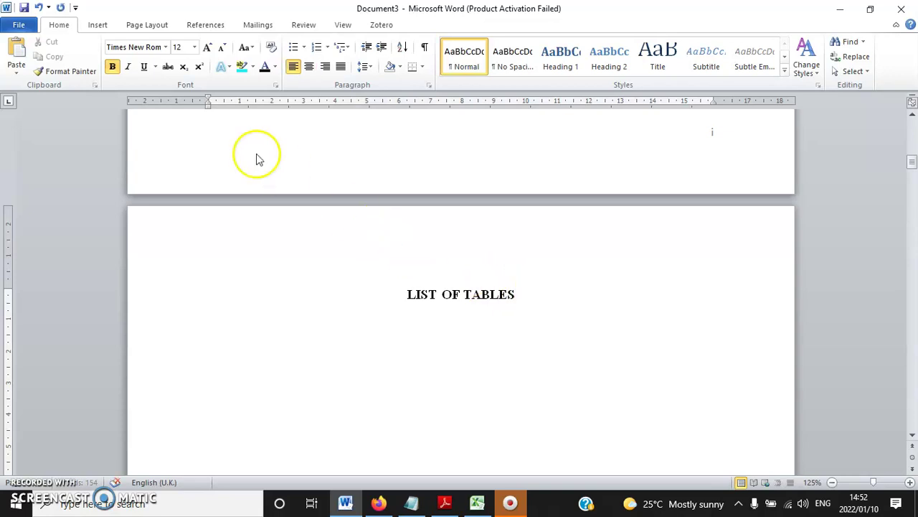
{"action": "left_click", "coordinate": [204, 25]}
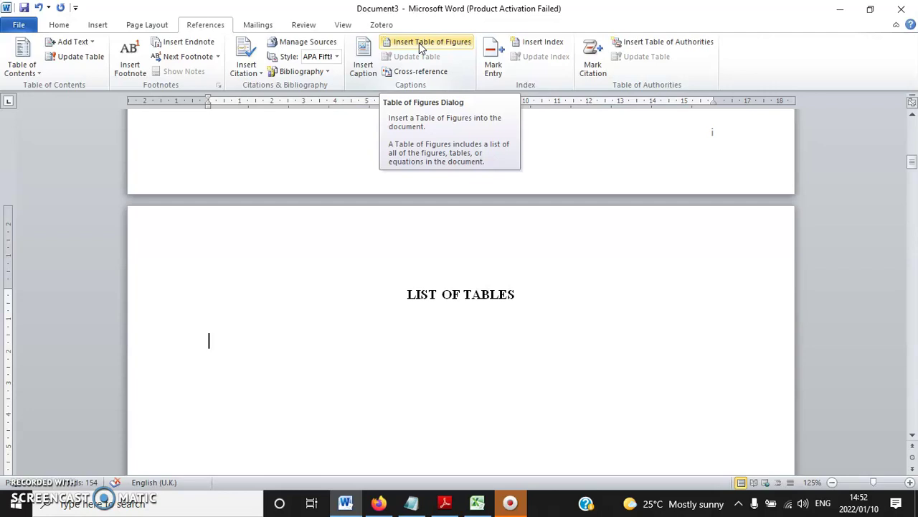
{"action": "left_click", "coordinate": [366, 63]}
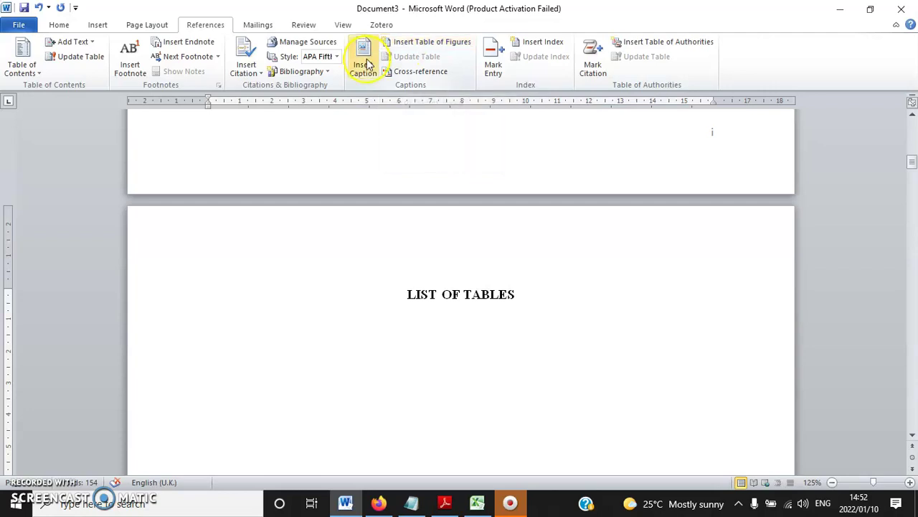
{"action": "left_click", "coordinate": [413, 46]}
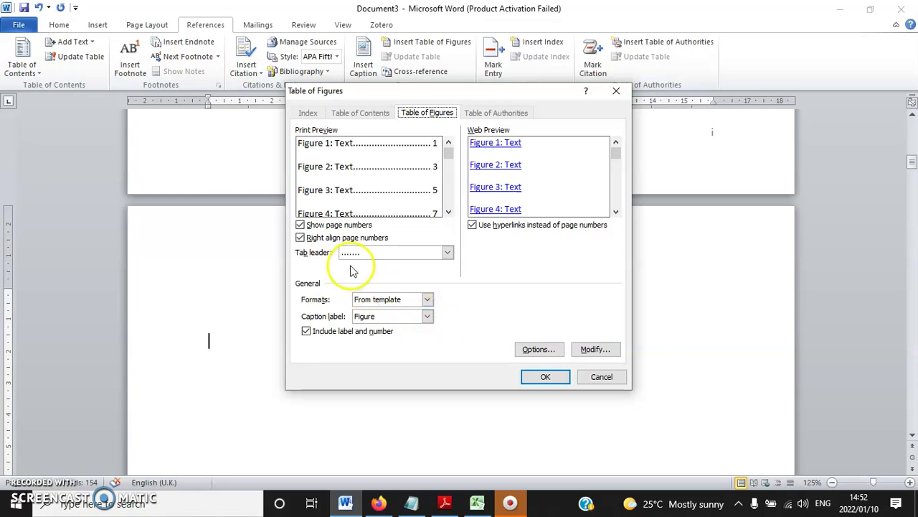
{"action": "left_click", "coordinate": [427, 317]}
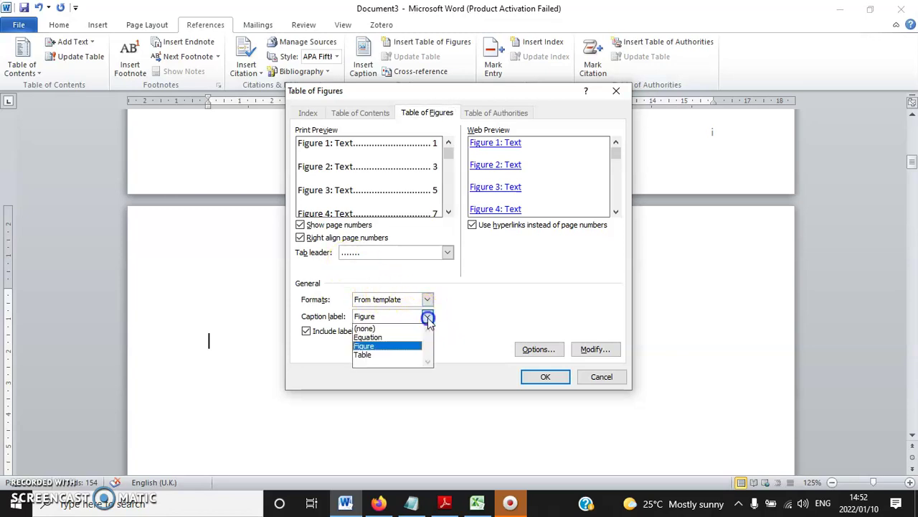
{"action": "left_click", "coordinate": [365, 354]}
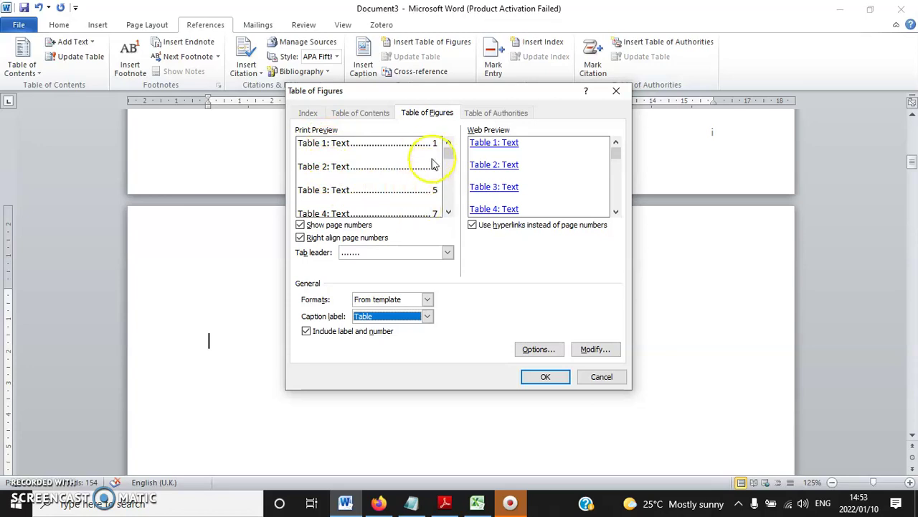
{"action": "left_click", "coordinate": [545, 377]}
- Format the list of tables entries in Times New Roman, size 12
{"action": "scroll", "coordinate": [524, 359], "scroll_direction": "down", "scroll_amount": 2}
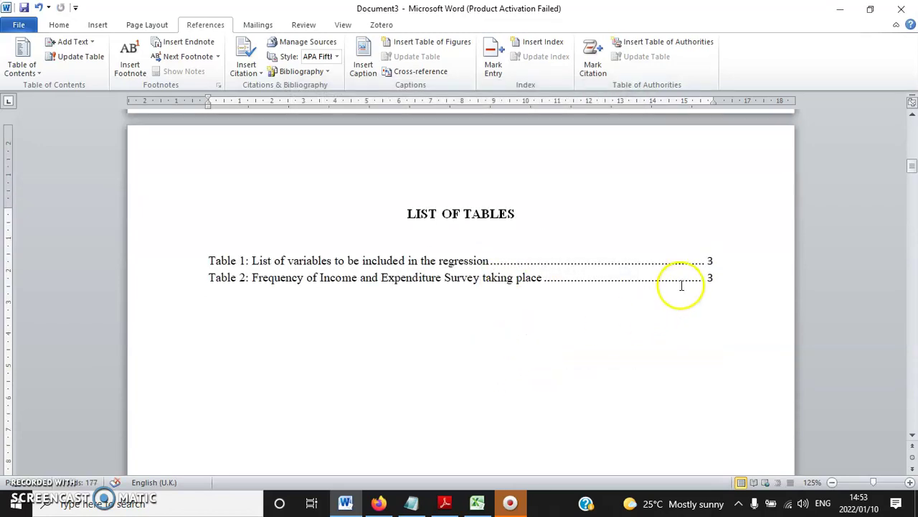
{"action": "left_click", "coordinate": [729, 282]}
{"action": "scroll", "coordinate": [718, 295], "scroll_direction": "down", "scroll_amount": 1}
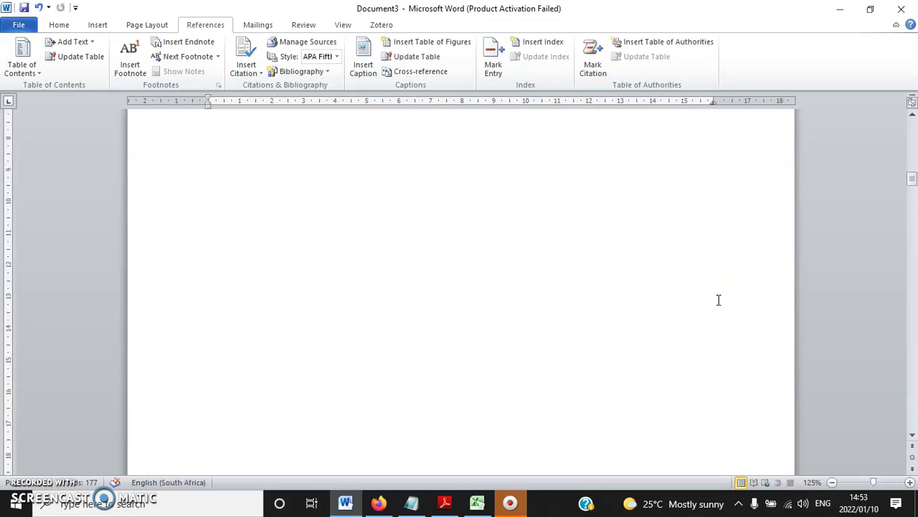
{"action": "left_click", "coordinate": [495, 196]}
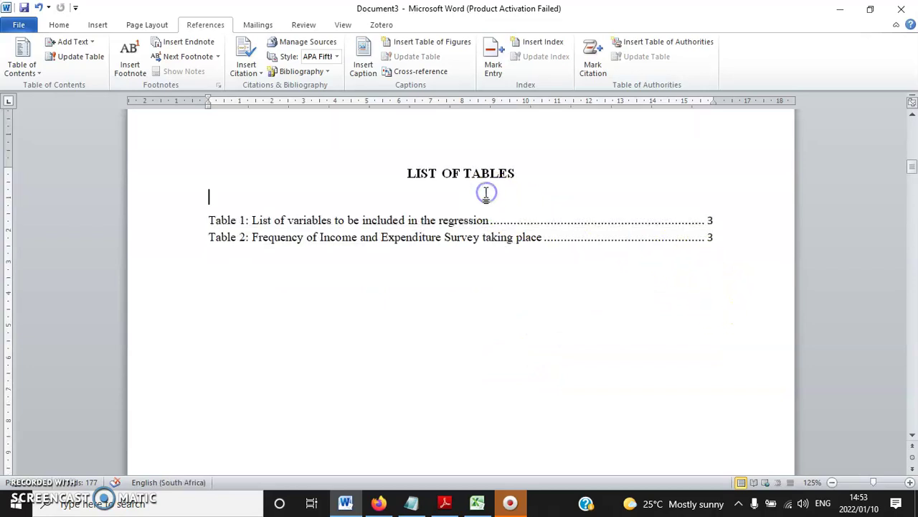
{"action": "left_click_drag", "start_coordinate": [378, 190], "coordinate": [722, 267]}
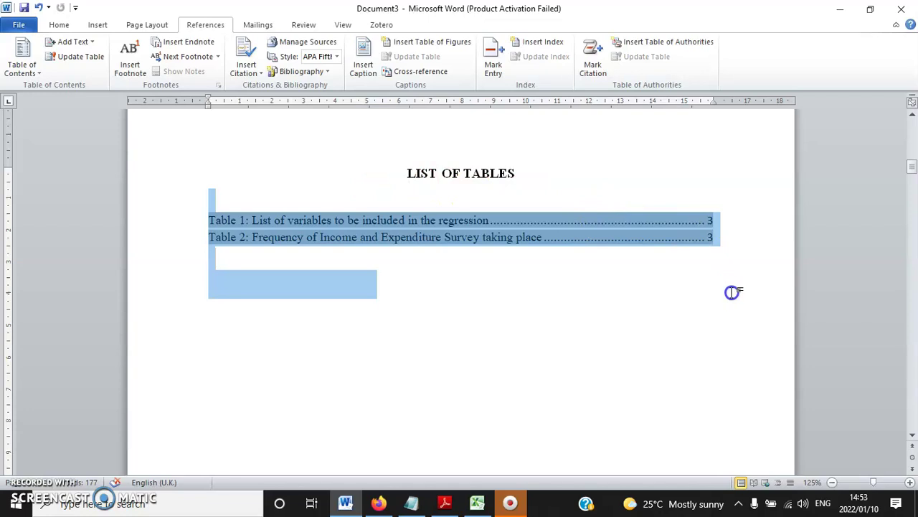
{"action": "left_click", "coordinate": [59, 24]}
{"action": "left_click", "coordinate": [166, 49]}
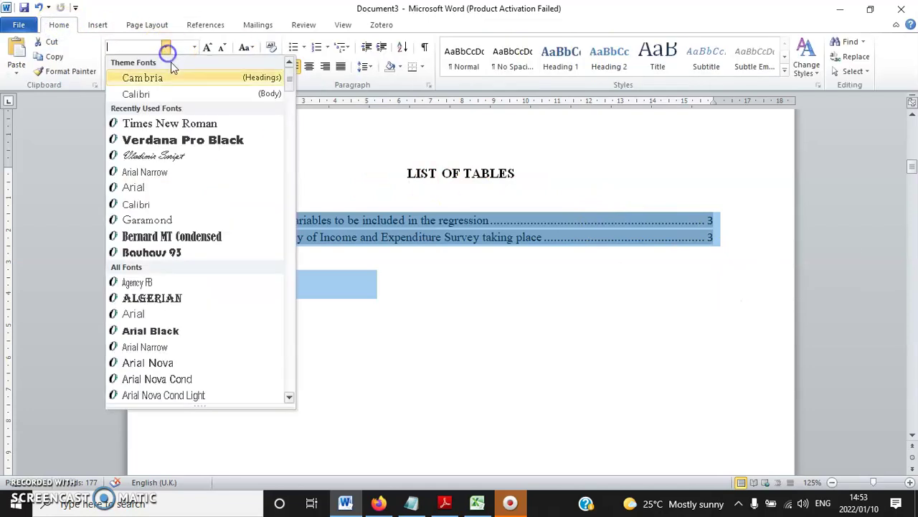
{"action": "left_click", "coordinate": [169, 123]}
{"action": "left_click", "coordinate": [205, 48]}
{"action": "left_click", "coordinate": [204, 48]}
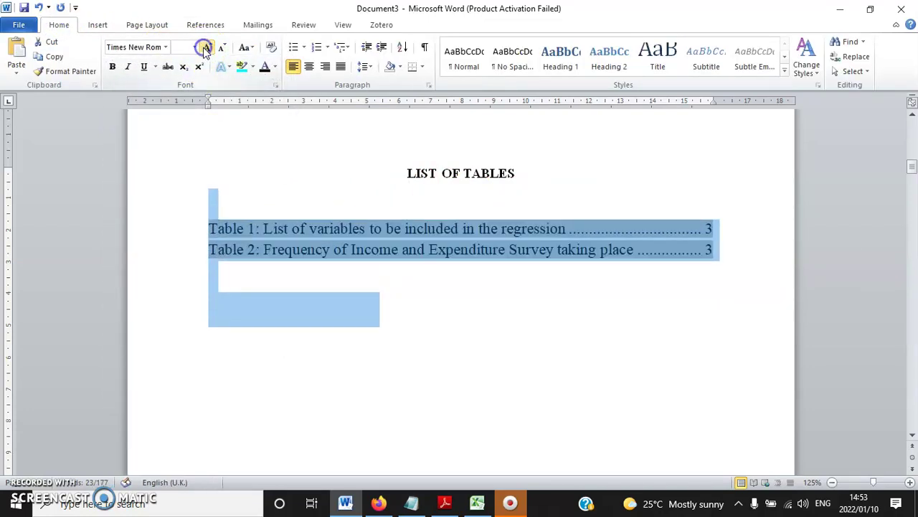
{"action": "left_click", "coordinate": [194, 47]}
{"action": "left_click", "coordinate": [185, 107]}
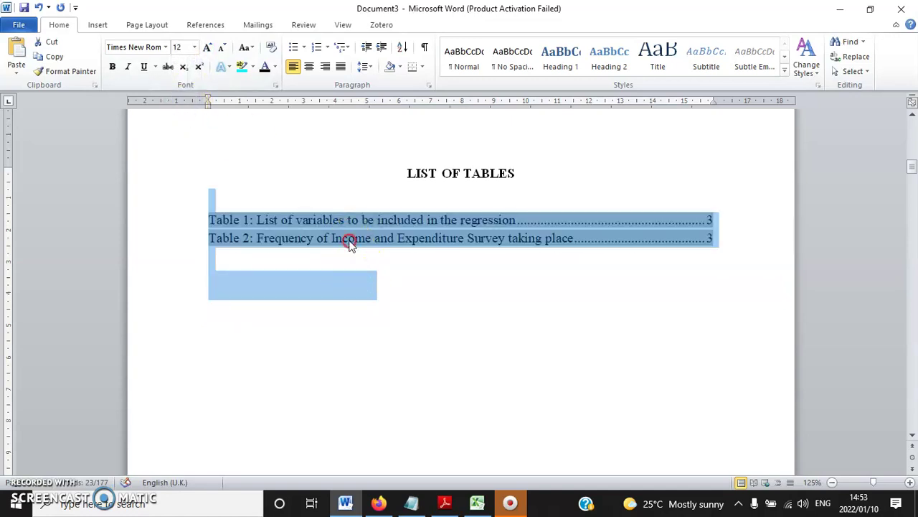
- Adjust the spacing after the list of tables entries and set their line spacing to 1.5 lines
{"action": "right_click", "coordinate": [351, 244]}
{"action": "left_click", "coordinate": [388, 371]}
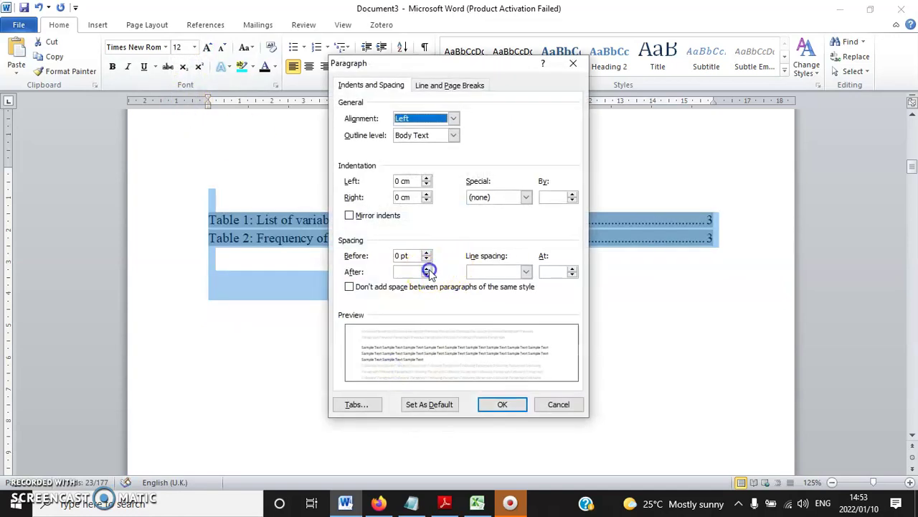
{"action": "left_click", "coordinate": [427, 269]}
{"action": "left_click", "coordinate": [526, 272]}
{"action": "left_click", "coordinate": [487, 294]}
{"action": "left_click", "coordinate": [502, 404]}
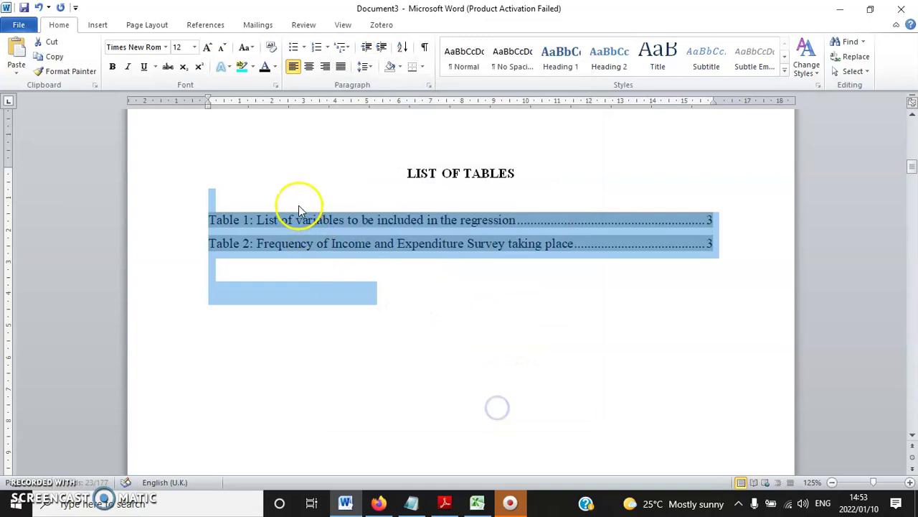
{"action": "left_click", "coordinate": [293, 196]}
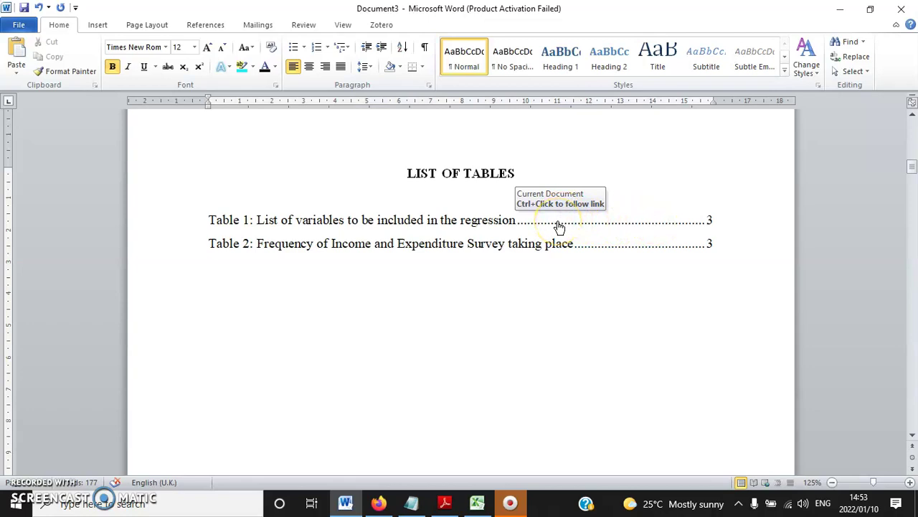
- Follow the Table 1 entry's link to check its caption in chapter 3, and return to the front matter
{"action": "left_click", "coordinate": [559, 227], "text": "ctrl"}
{"action": "left_click", "coordinate": [329, 324]}
{"action": "left_click", "coordinate": [217, 164]}
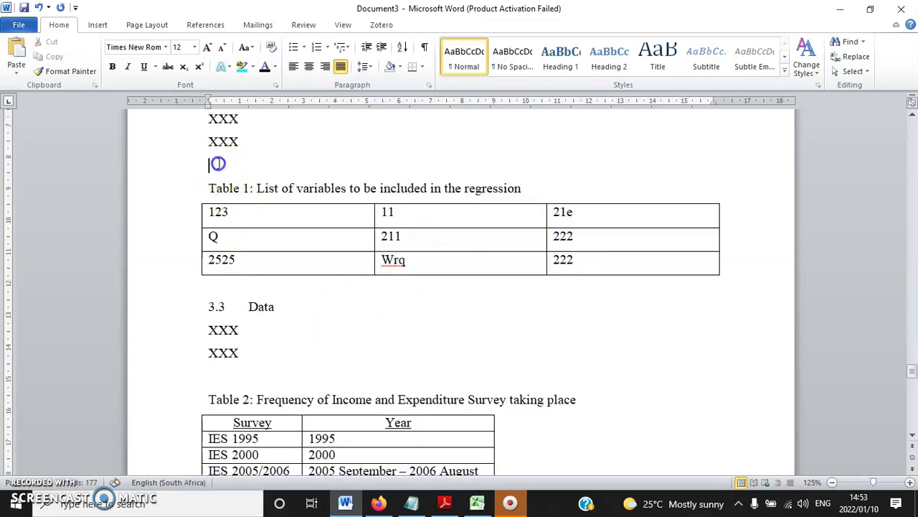
{"action": "left_click_drag", "start_coordinate": [275, 185], "coordinate": [174, 186]}
{"action": "scroll", "coordinate": [340, 323], "scroll_direction": "up", "scroll_amount": 1}
{"action": "scroll", "coordinate": [341, 323], "scroll_direction": "down", "scroll_amount": 6}
{"action": "scroll", "coordinate": [341, 323], "scroll_direction": "up", "scroll_amount": 8}
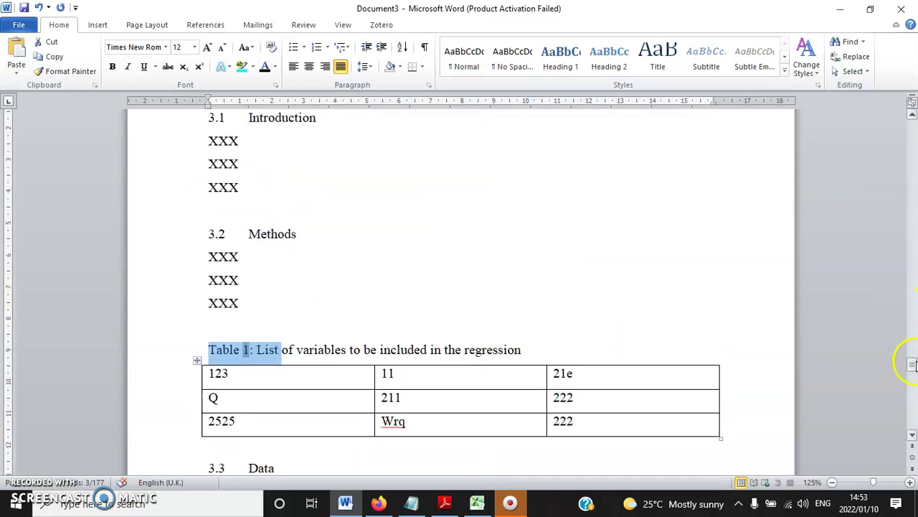
{"action": "left_click_drag", "start_coordinate": [906, 362], "coordinate": [910, 320]}
{"action": "left_click_drag", "start_coordinate": [904, 182], "coordinate": [893, 164]}
{"action": "left_click", "coordinate": [469, 228]}
- Insert an automatic list below the LIST OF FIGURES heading, using the Figure caption label and showing page numbers
{"action": "scroll", "coordinate": [338, 284], "scroll_direction": "down", "scroll_amount": 15}
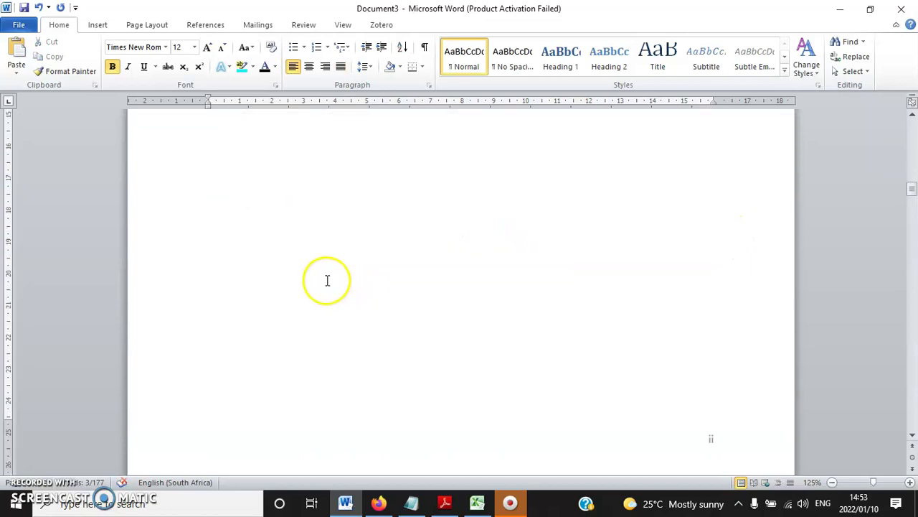
{"action": "left_click", "coordinate": [404, 263]}
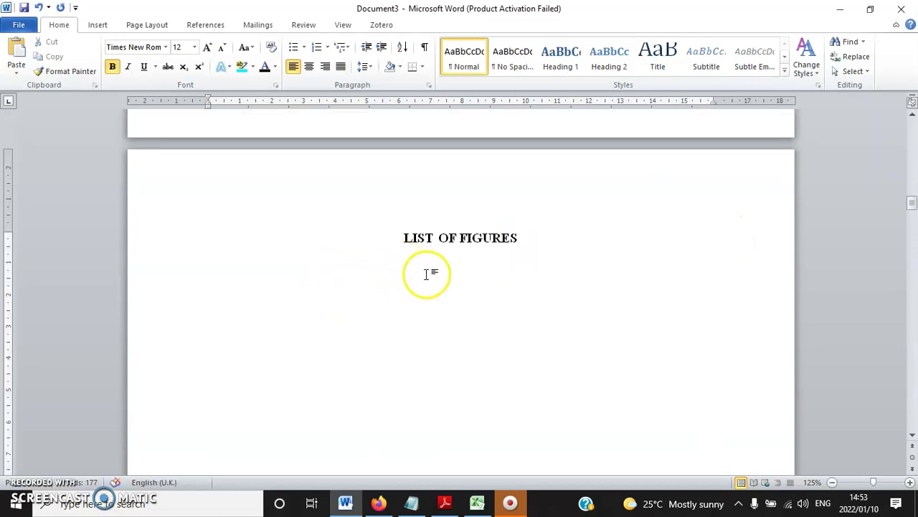
{"action": "left_click", "coordinate": [524, 238]}
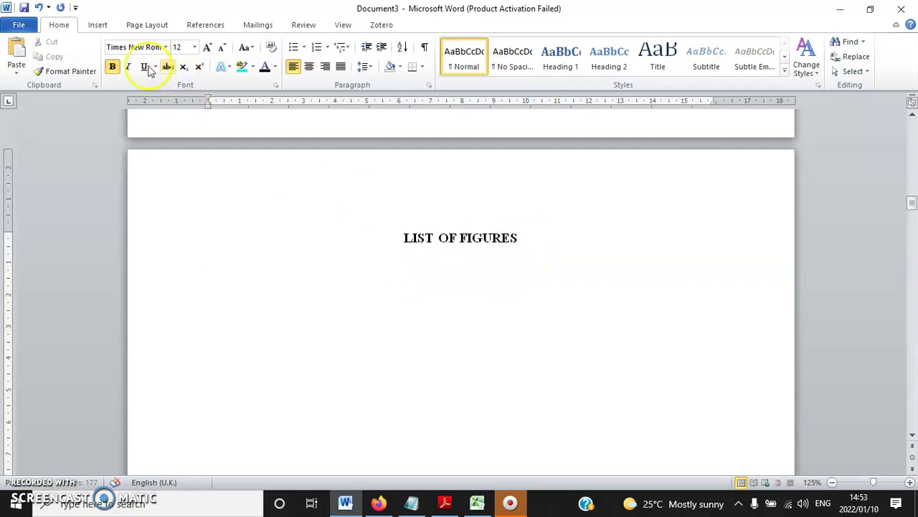
{"action": "left_click", "coordinate": [192, 26]}
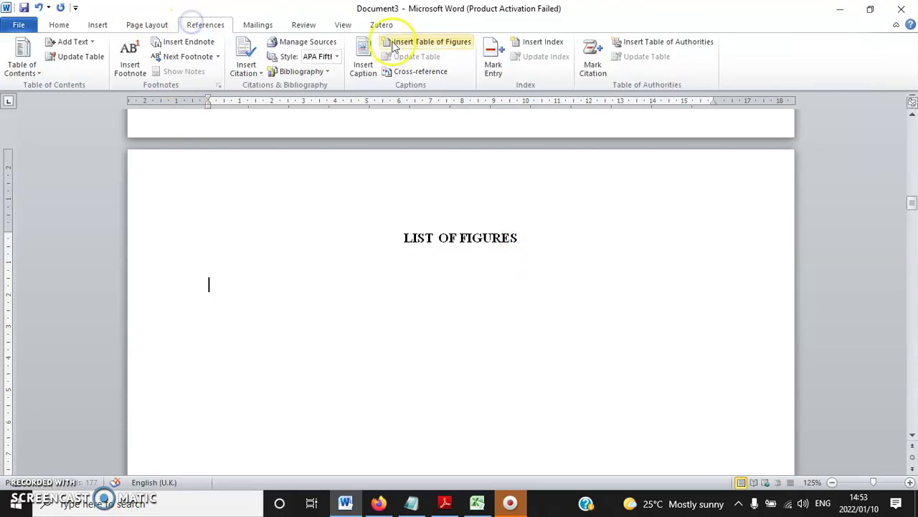
{"action": "left_click", "coordinate": [438, 43]}
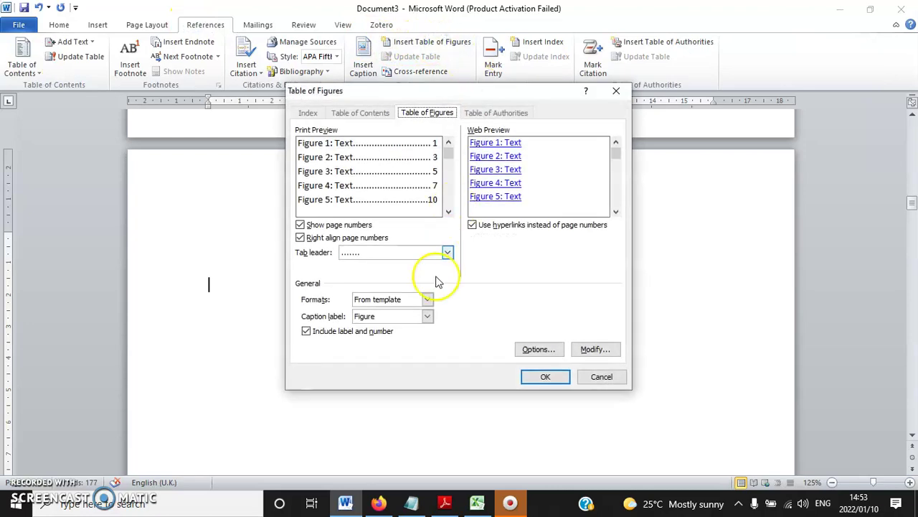
{"action": "left_click", "coordinate": [427, 316]}
{"action": "left_click", "coordinate": [378, 347]}
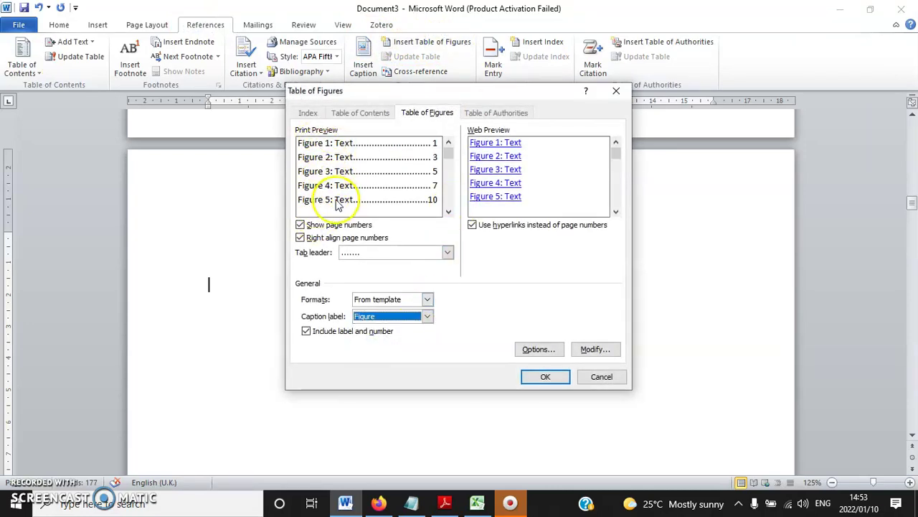
{"action": "left_click", "coordinate": [301, 225]}
{"action": "left_click", "coordinate": [350, 227]}
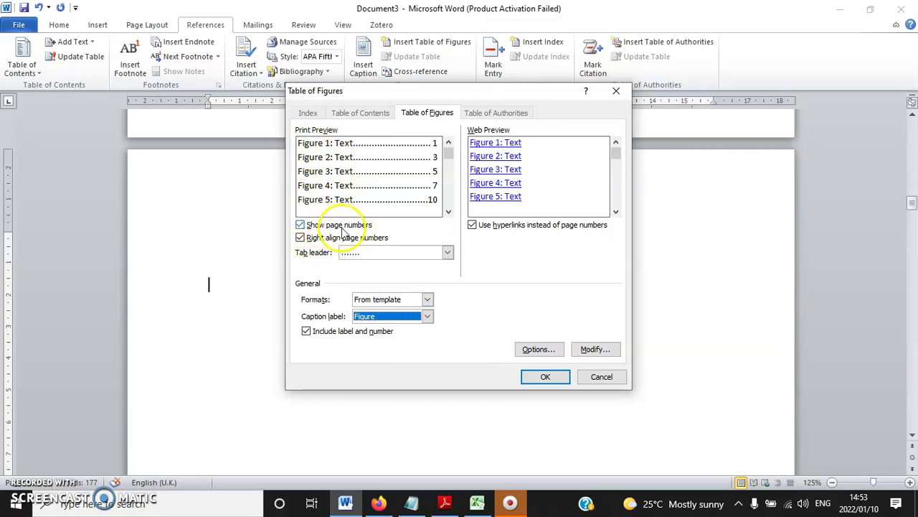
{"action": "left_click", "coordinate": [545, 377]}
- Format the list of figures entries in Times New Roman, size 12
{"action": "left_click_drag", "start_coordinate": [729, 310], "coordinate": [135, 275]}
{"action": "left_click", "coordinate": [57, 26]}
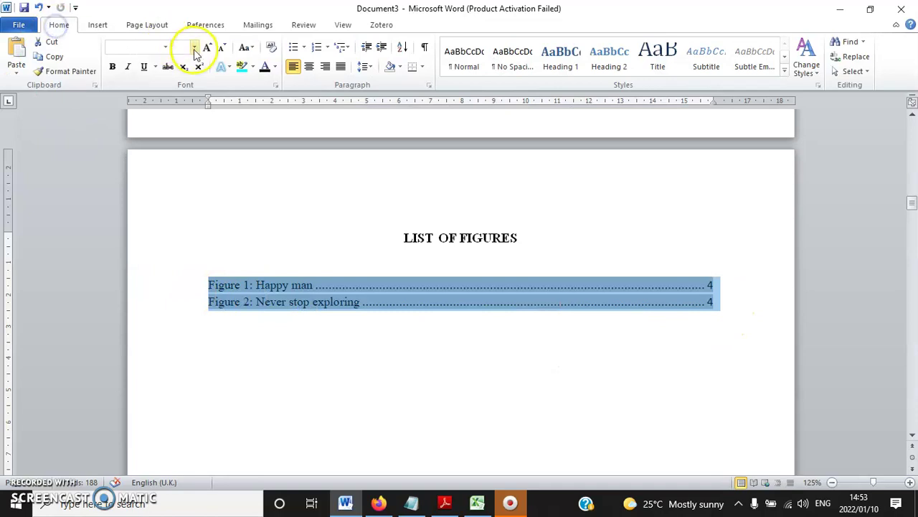
{"action": "left_click", "coordinate": [165, 49]}
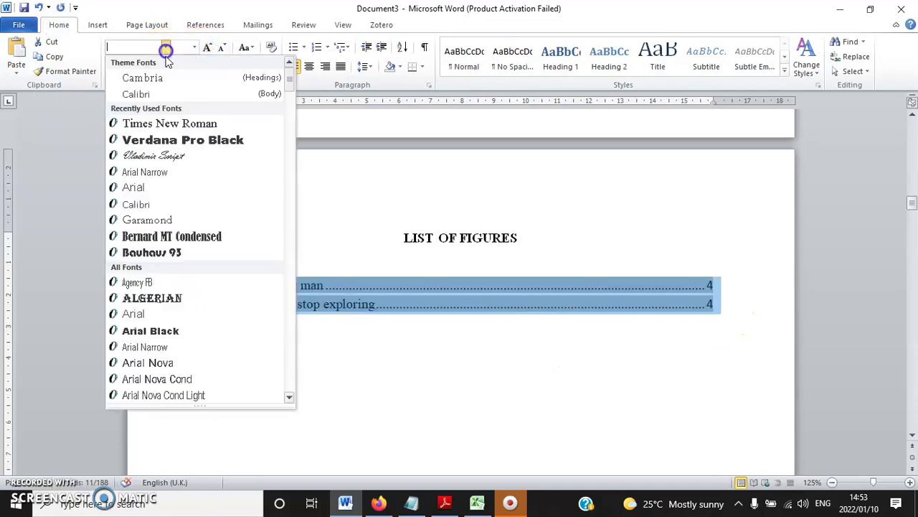
{"action": "left_click", "coordinate": [165, 123]}
{"action": "left_click", "coordinate": [194, 47]}
{"action": "left_click", "coordinate": [180, 112]}
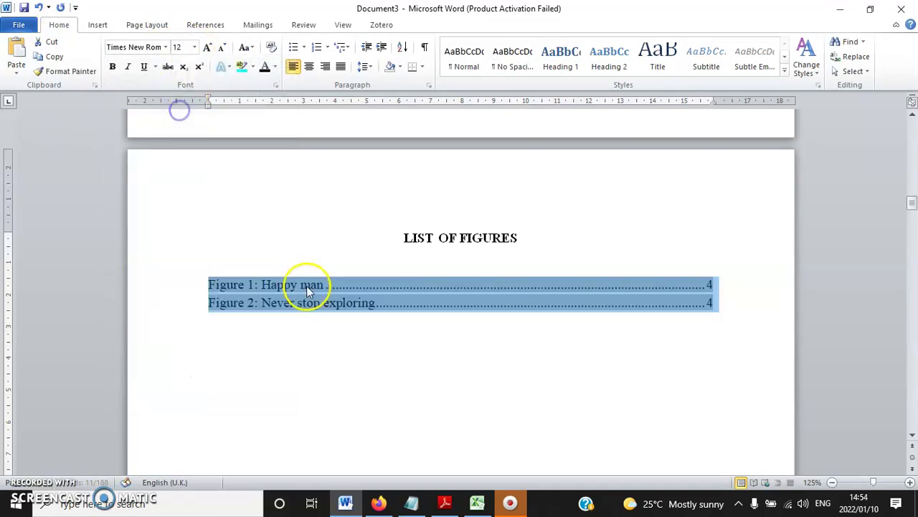
- Set the line spacing of the list of figures entries to 1.5 lines
{"action": "right_click", "coordinate": [307, 283]}
{"action": "left_click", "coordinate": [352, 422]}
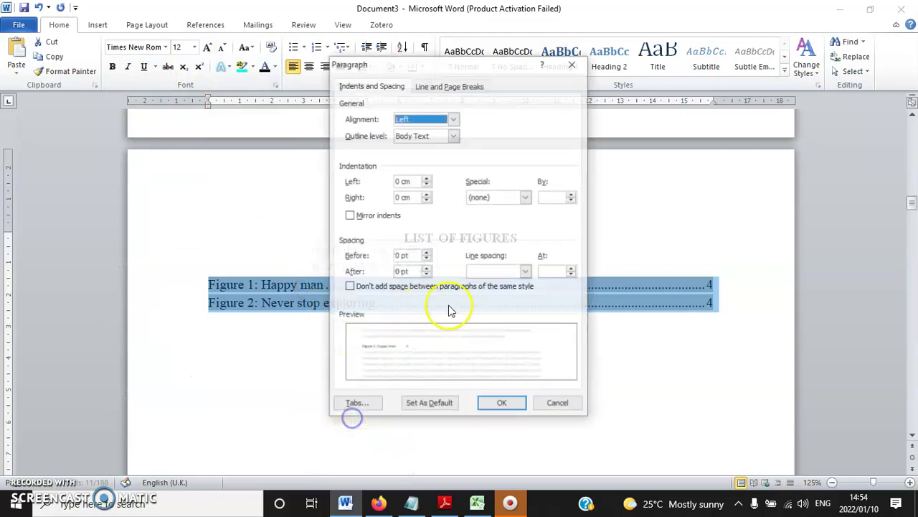
{"action": "left_click", "coordinate": [526, 271]}
{"action": "left_click", "coordinate": [486, 287]}
{"action": "left_click", "coordinate": [498, 404]}
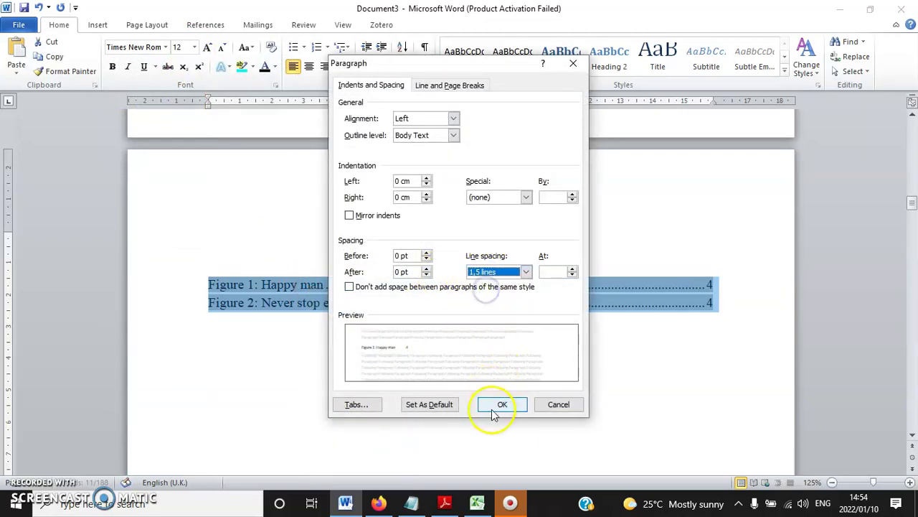
{"action": "left_click", "coordinate": [303, 260]}
{"action": "left_click", "coordinate": [232, 253]}
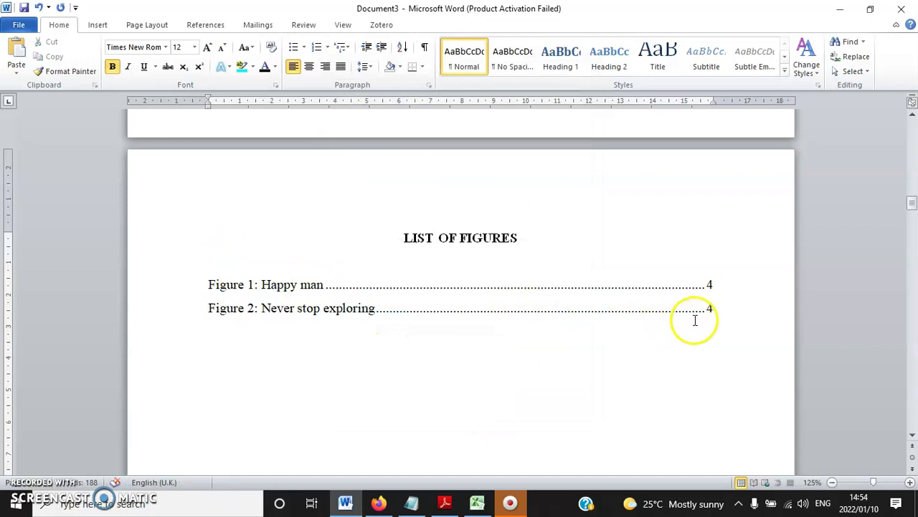
- Follow the Figure 1 entry's link in the list of figures and check both figure captions in the chapter
{"action": "left_click", "coordinate": [595, 287], "text": "ctrl"}
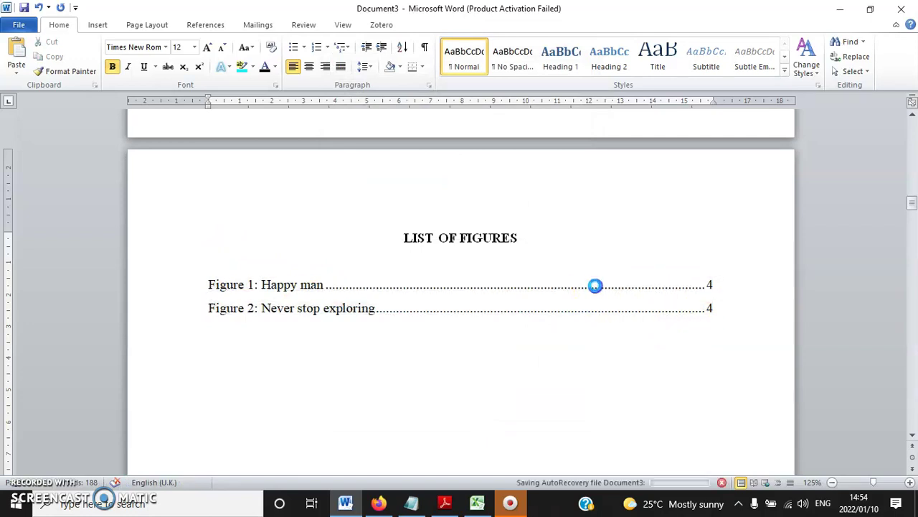
{"action": "scroll", "coordinate": [407, 351], "scroll_direction": "down", "scroll_amount": 5}
{"action": "scroll", "coordinate": [349, 272], "scroll_direction": "down", "scroll_amount": 3}
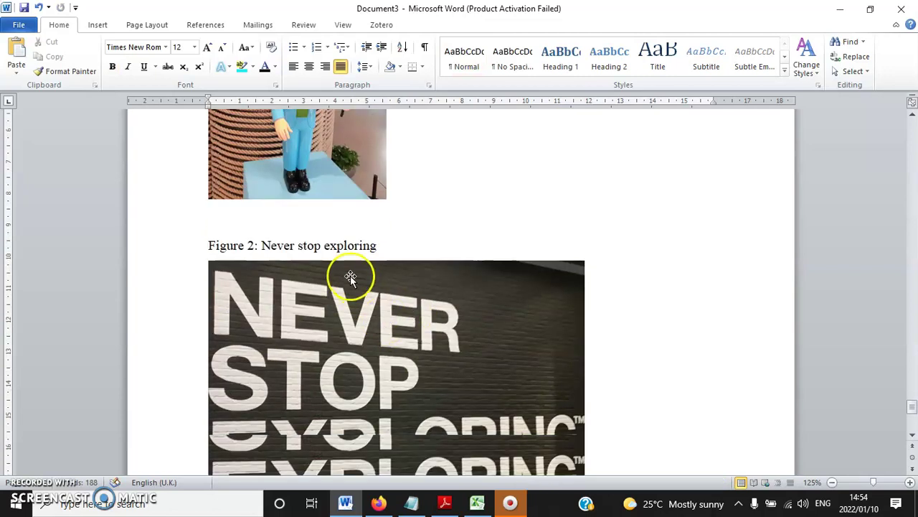
{"action": "scroll", "coordinate": [263, 158], "scroll_direction": "up", "scroll_amount": 3}
{"action": "scroll", "coordinate": [294, 265], "scroll_direction": "down", "scroll_amount": 7}
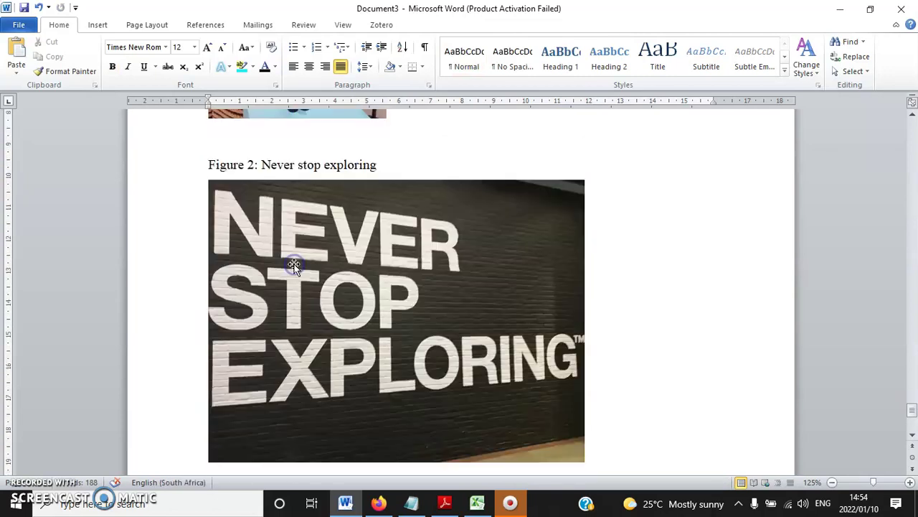
{"action": "scroll", "coordinate": [401, 306], "scroll_direction": "up", "scroll_amount": 12}
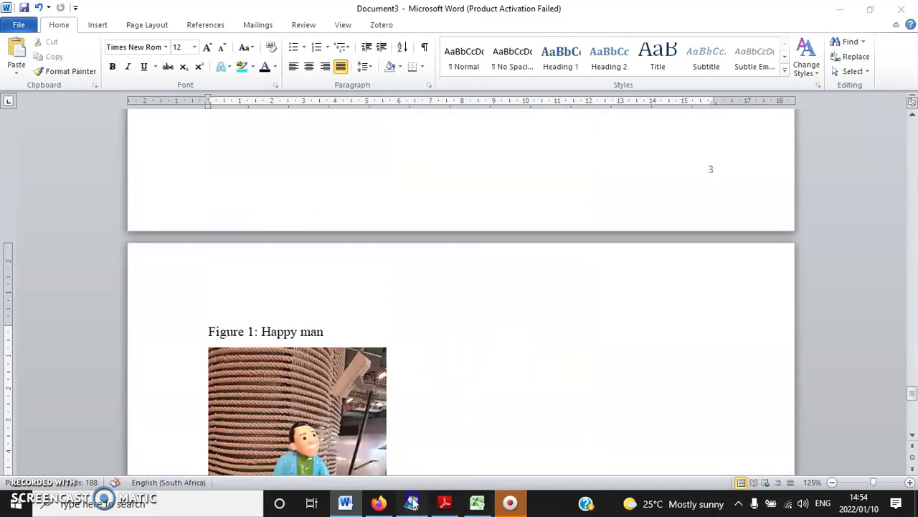
- Switch to the Plan file in Notepad and delete the "2. List of tables and list of figures" section with its blank lines
{"action": "left_click", "coordinate": [412, 502]}
{"action": "left_click_drag", "start_coordinate": [430, 130], "coordinate": [282, 107]}
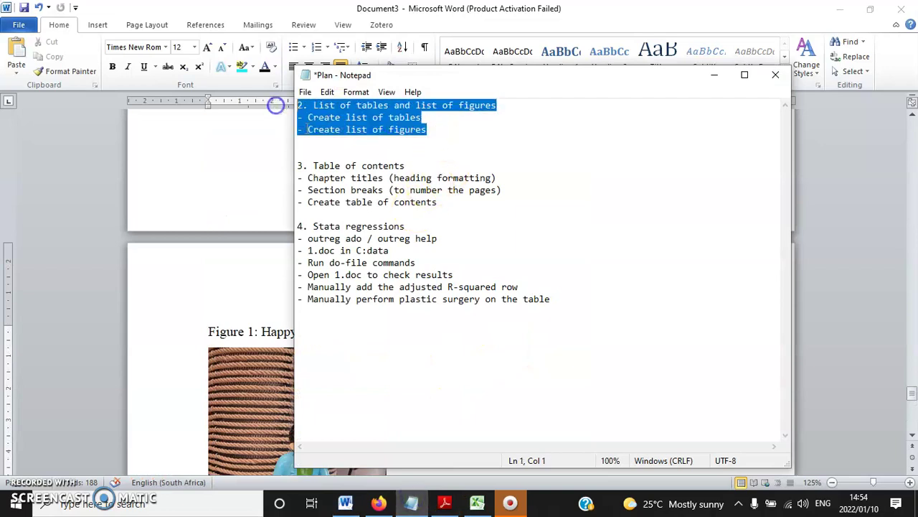
{"action": "key", "text": "Delete"}
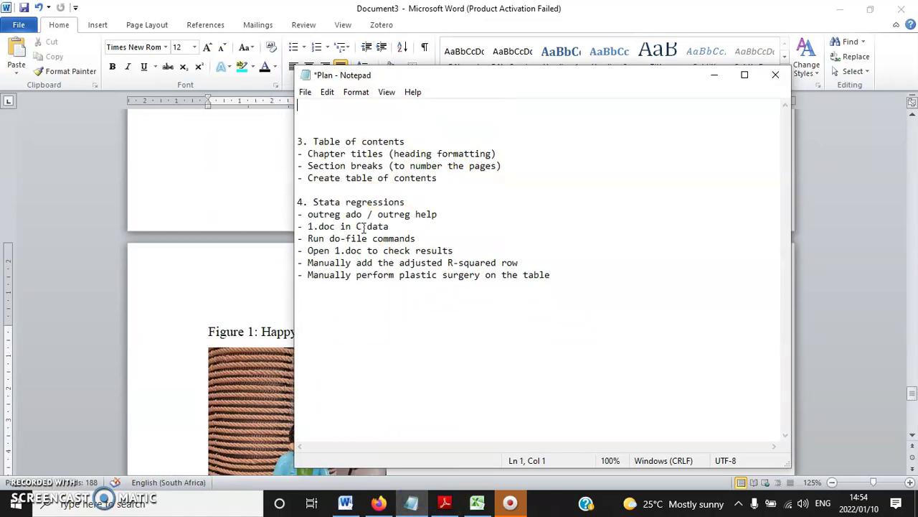
{"action": "key", "text": "Delete"}
{"action": "key", "text": "Delete"}
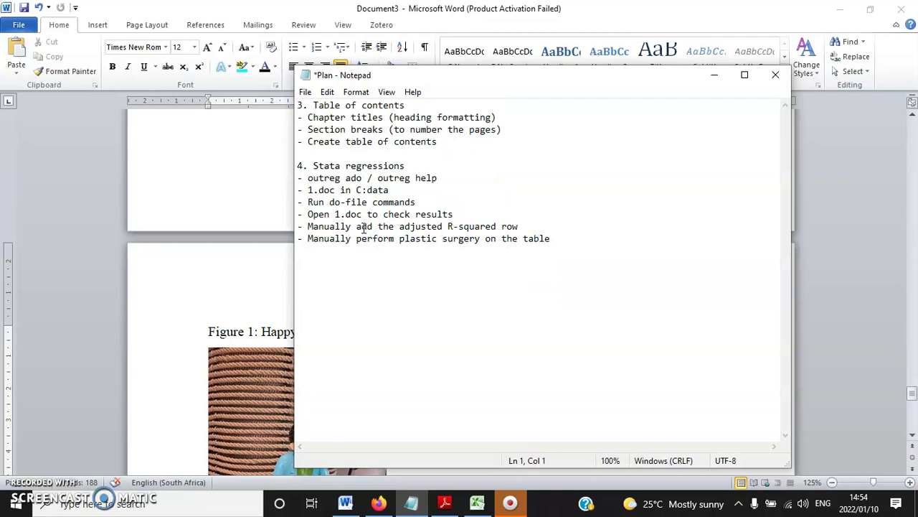
- Review the "3. Table of contents" items in the plan: chapter titles, section breaks and creating the table of contents
{"action": "left_click_drag", "start_coordinate": [451, 141], "coordinate": [290, 94]}
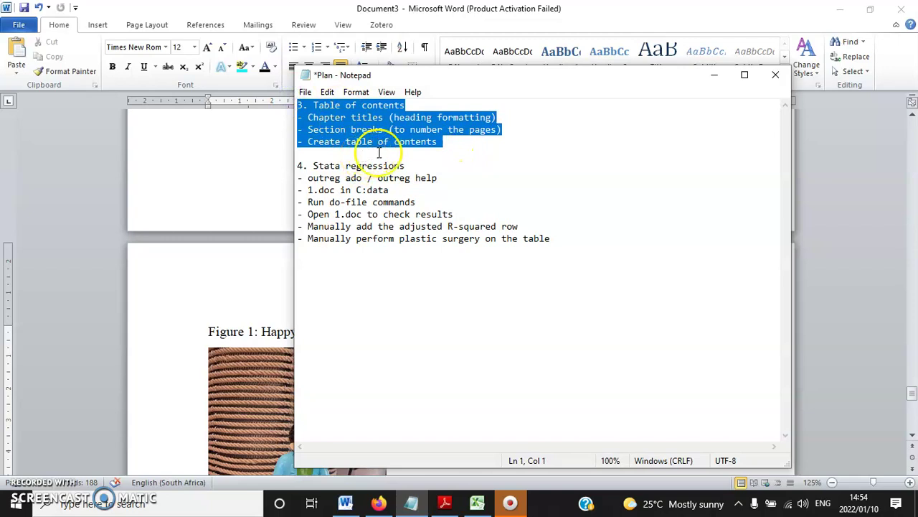
{"action": "left_click", "coordinate": [497, 132]}
{"action": "left_click_drag", "start_coordinate": [506, 130], "coordinate": [290, 131]}
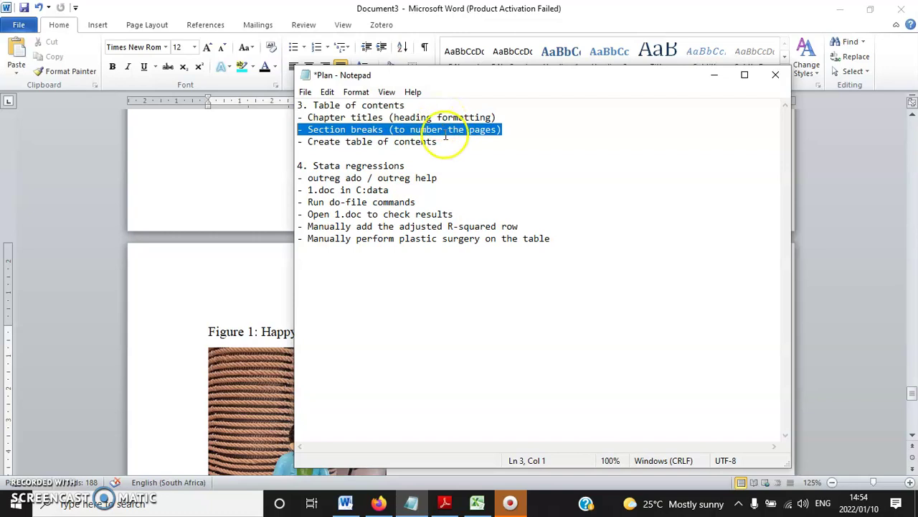
{"action": "left_click_drag", "start_coordinate": [445, 141], "coordinate": [270, 143]}
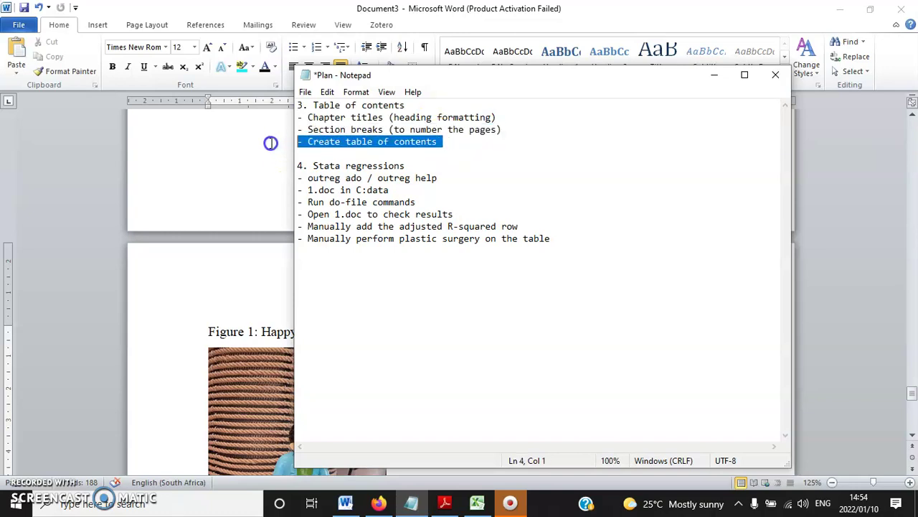
{"action": "left_click", "coordinate": [334, 153]}
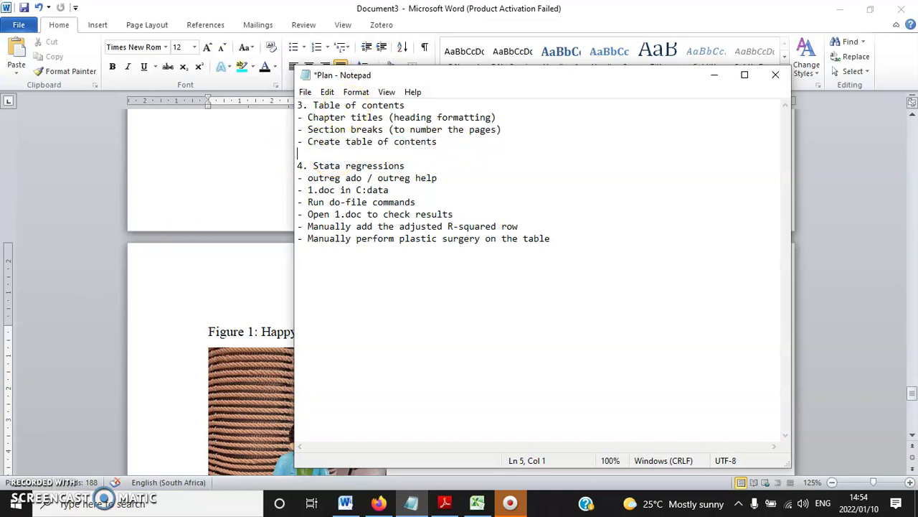